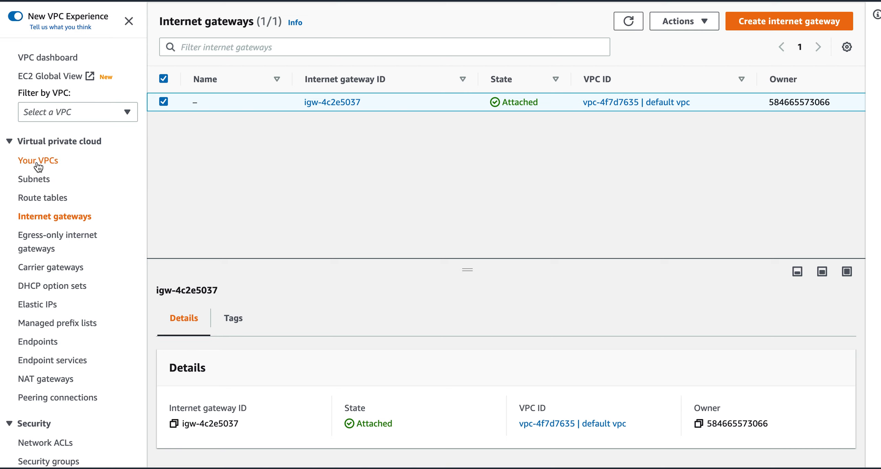
- Start creating a new VPC and set the resources to create to "VPC and more"
{"action": "left_click", "coordinate": [36, 160]}
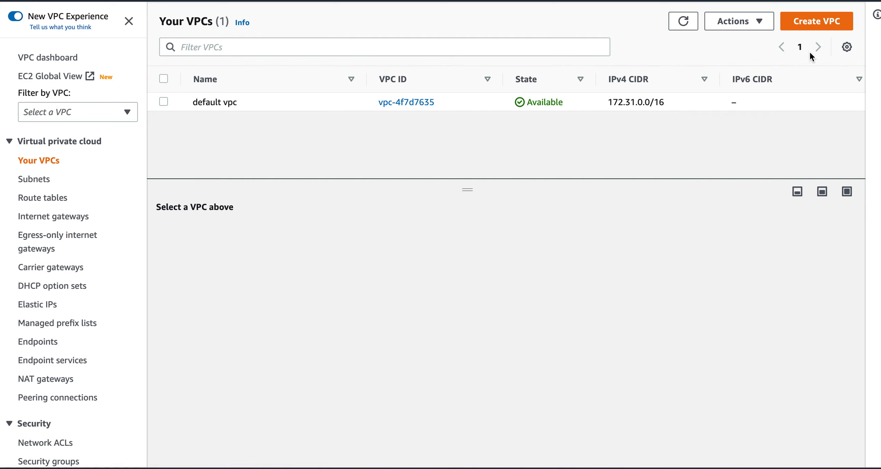
{"action": "left_click", "coordinate": [807, 26]}
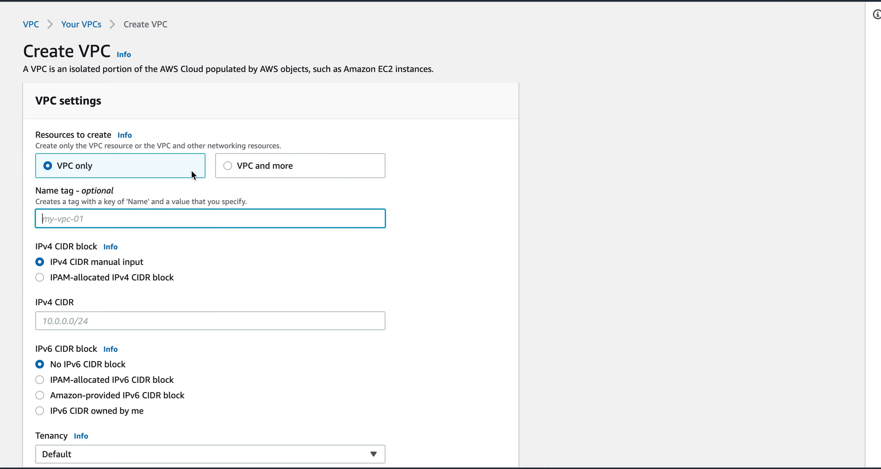
{"action": "left_click", "coordinate": [228, 167]}
{"action": "scroll", "coordinate": [763, 239], "scroll_direction": "right", "scroll_amount": 6}
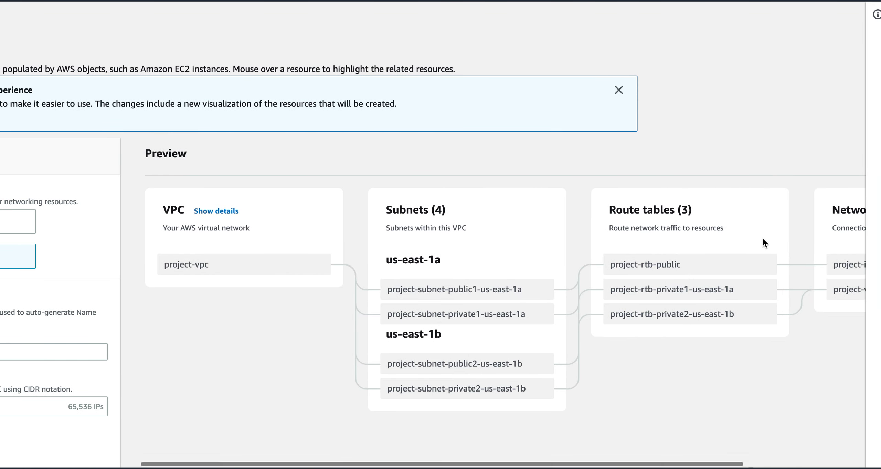
{"action": "scroll", "coordinate": [763, 237], "scroll_direction": "right", "scroll_amount": 4}
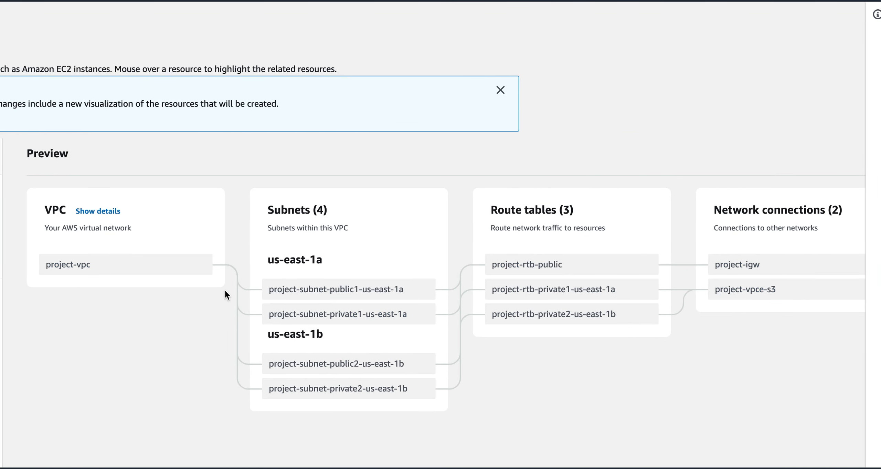
{"action": "scroll", "coordinate": [225, 289], "scroll_direction": "left", "scroll_amount": 10}
{"action": "scroll", "coordinate": [344, 308], "scroll_direction": "down", "scroll_amount": 3}
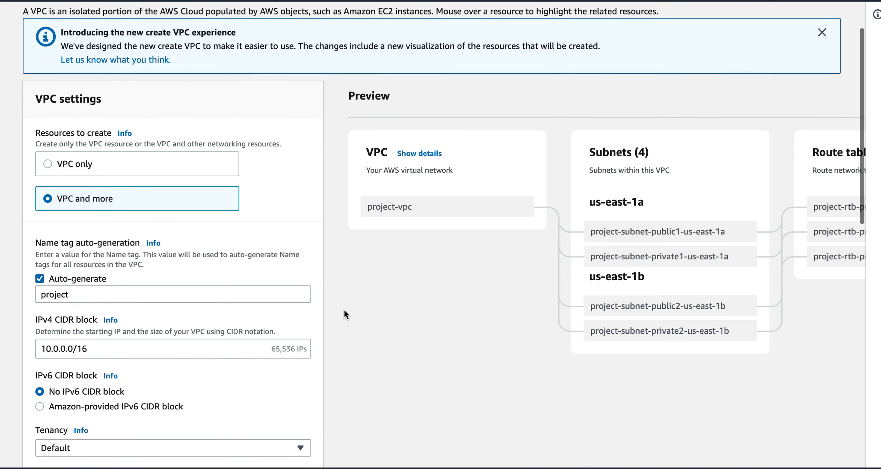
{"action": "left_click", "coordinate": [47, 163]}
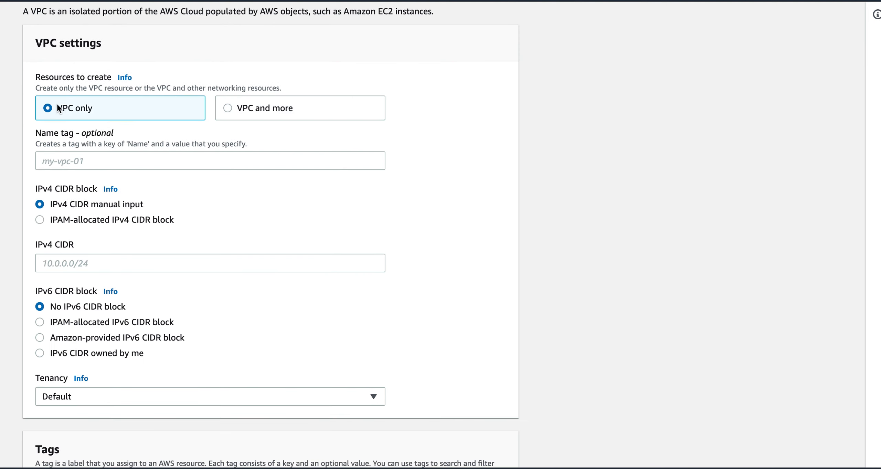
{"action": "left_click", "coordinate": [228, 110]}
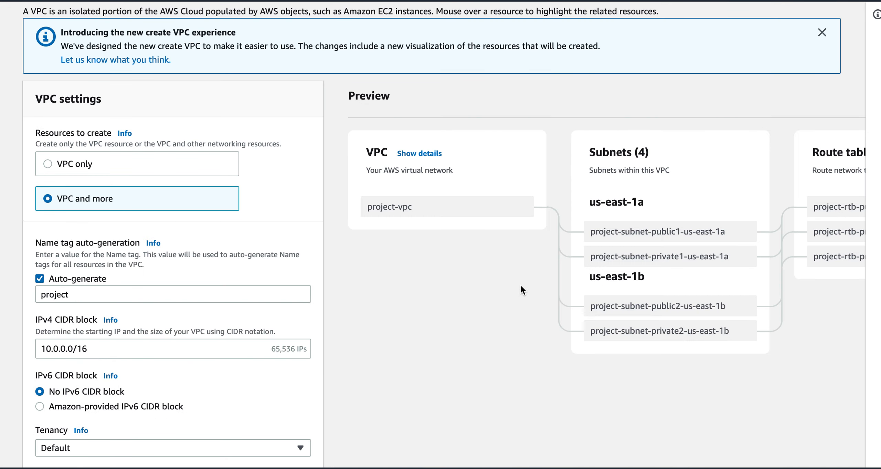
- Examine the preview of the VPC, subnets, route tables and network connections that the wizard will create
{"action": "scroll", "coordinate": [521, 288], "scroll_direction": "right", "scroll_amount": 5}
{"action": "scroll", "coordinate": [520, 289], "scroll_direction": "right", "scroll_amount": 2}
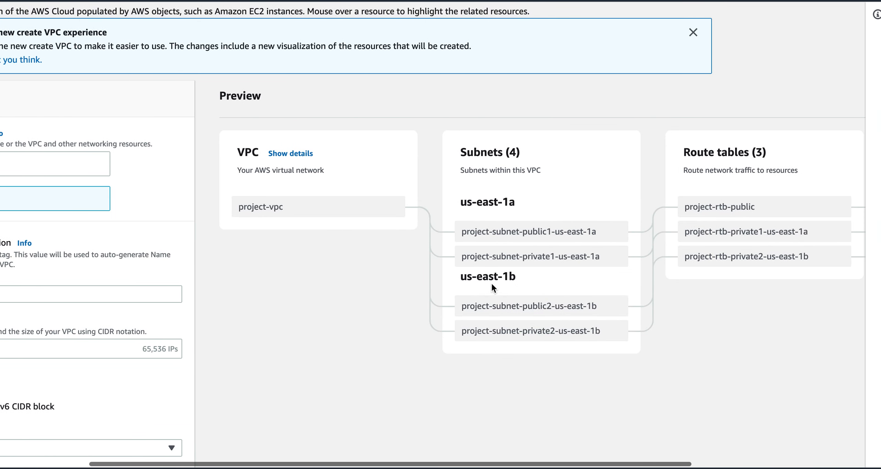
{"action": "scroll", "coordinate": [651, 275], "scroll_direction": "right", "scroll_amount": 2}
{"action": "scroll", "coordinate": [651, 279], "scroll_direction": "right", "scroll_amount": 3}
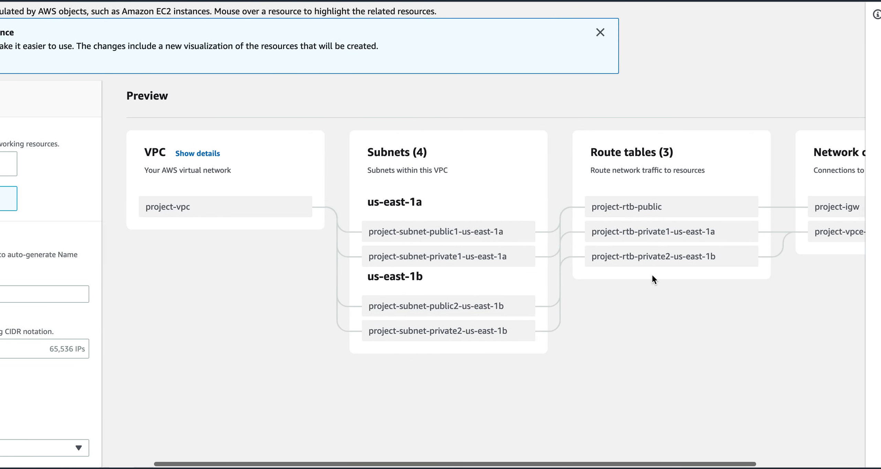
{"action": "scroll", "coordinate": [612, 285], "scroll_direction": "right", "scroll_amount": 2}
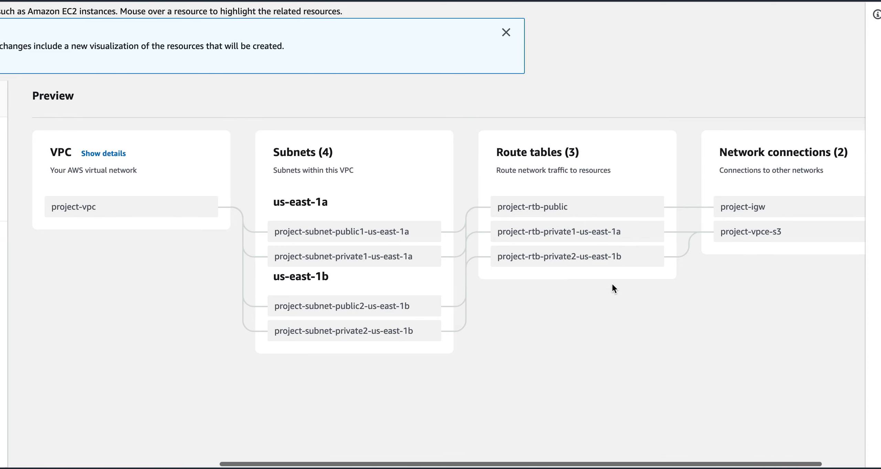
{"action": "scroll", "coordinate": [664, 286], "scroll_direction": "right", "scroll_amount": 1}
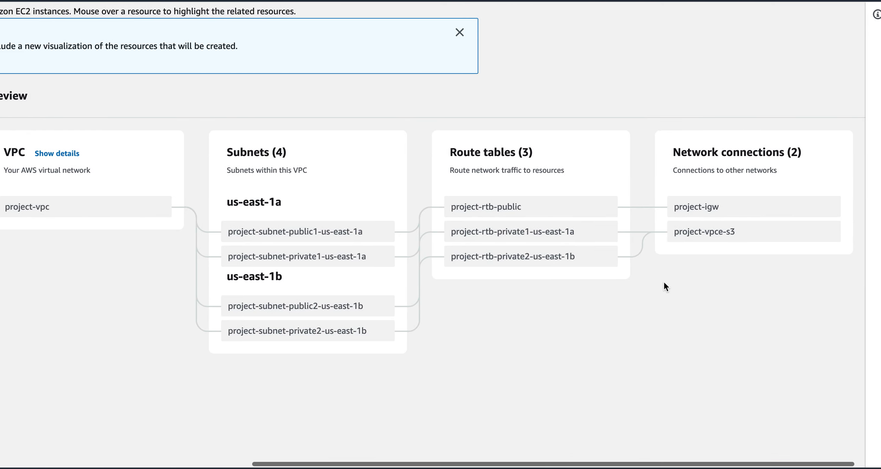
{"action": "scroll", "coordinate": [663, 281], "scroll_direction": "left", "scroll_amount": 3}
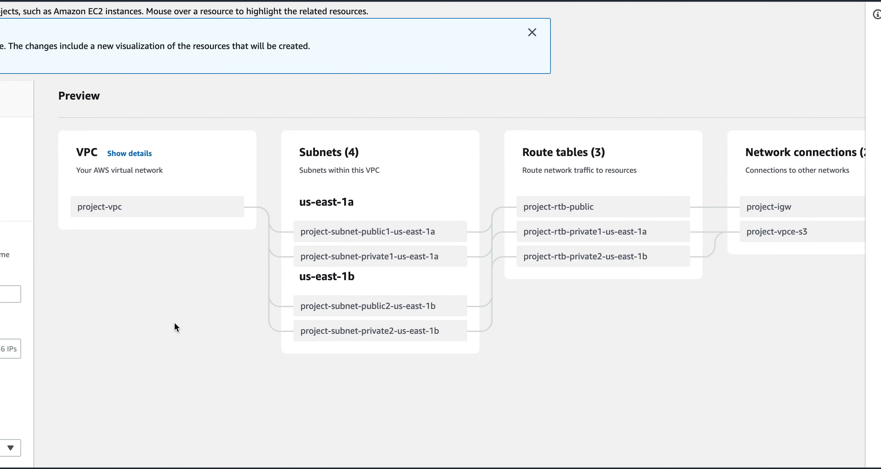
{"action": "scroll", "coordinate": [174, 321], "scroll_direction": "left", "scroll_amount": 1}
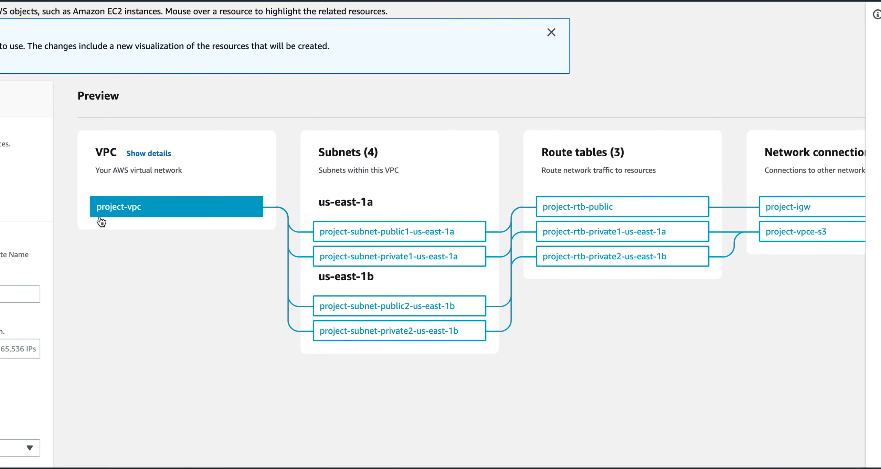
{"action": "scroll", "coordinate": [162, 255], "scroll_direction": "left", "scroll_amount": 10}
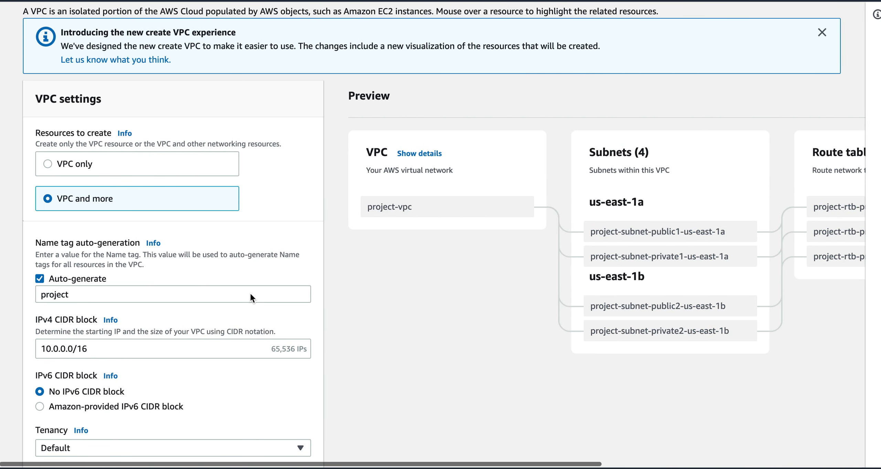
- Set the auto-generated name tag for the VPC resources to project-demo-vpc
{"action": "left_click", "coordinate": [126, 292]}
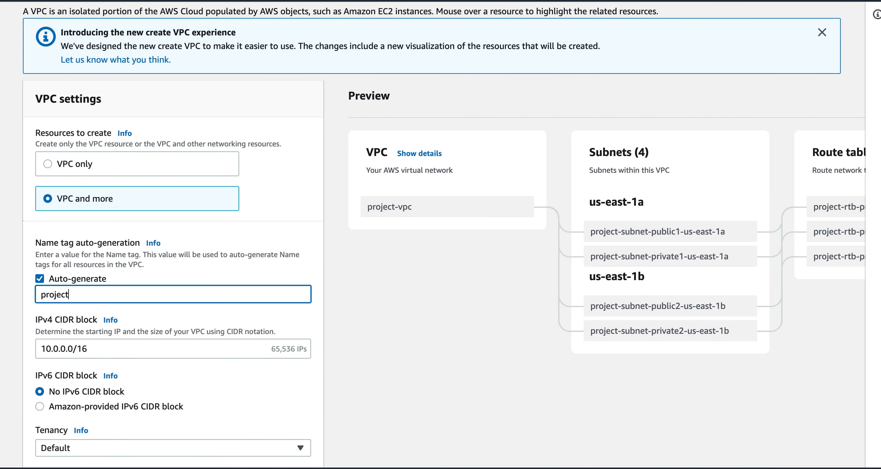
{"action": "type", "text": "-demo-vp"}
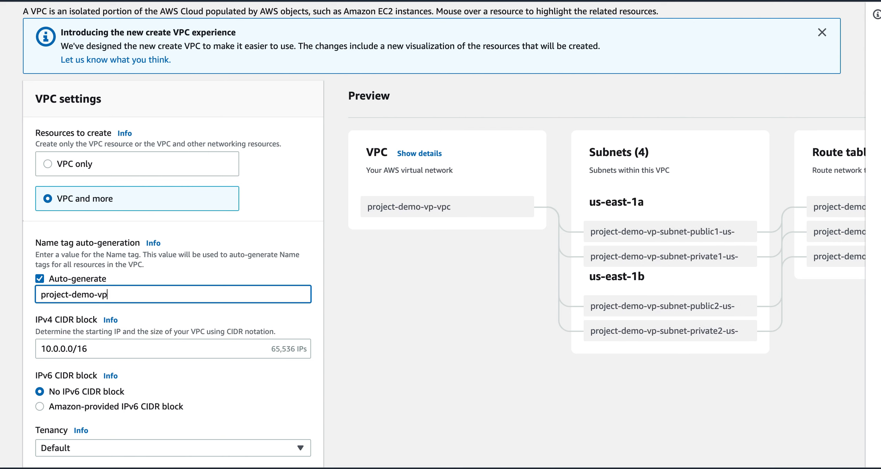
{"action": "type", "text": "c"}
{"action": "scroll", "coordinate": [332, 338], "scroll_direction": "down", "scroll_amount": 2}
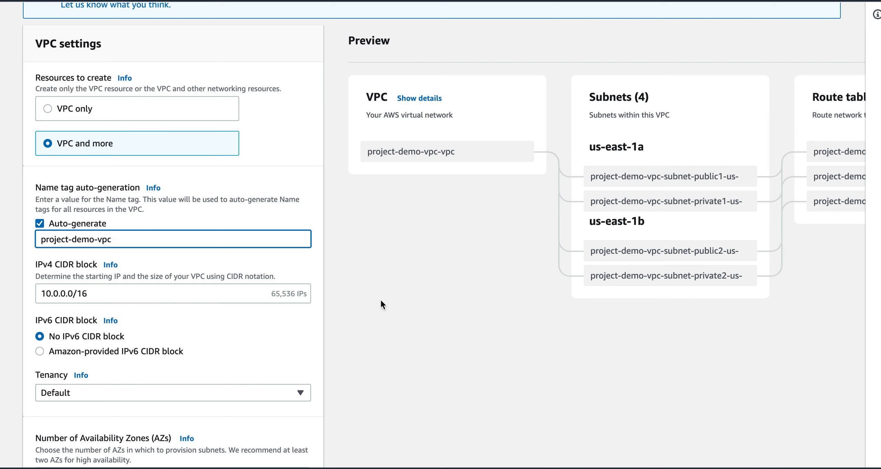
- Review the project-demo-vpc subnets, route tables and network connections across the resource preview
{"action": "scroll", "coordinate": [522, 274], "scroll_direction": "right", "scroll_amount": 5}
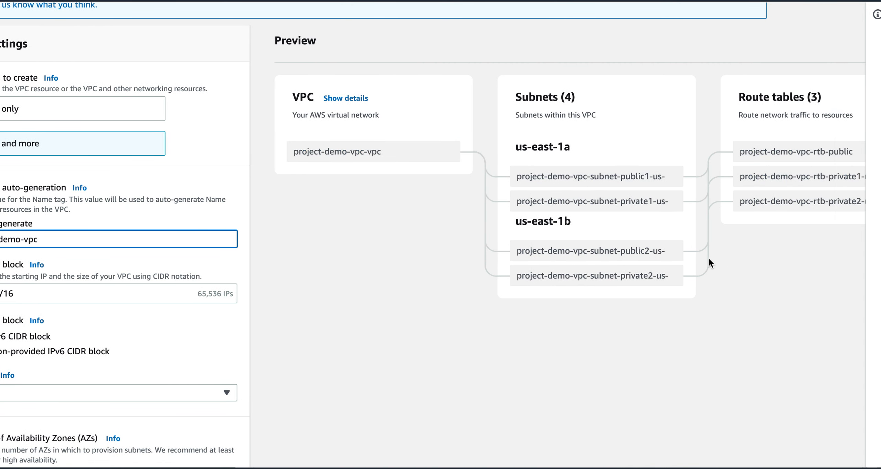
{"action": "scroll", "coordinate": [708, 258], "scroll_direction": "right", "scroll_amount": 6}
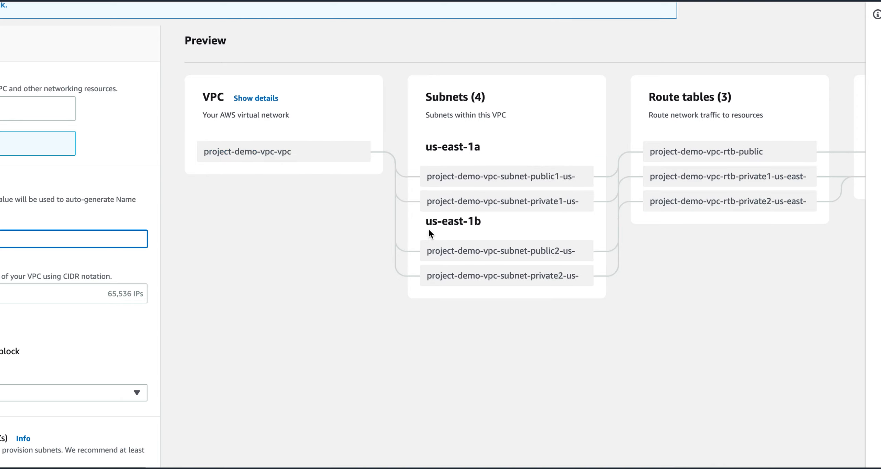
{"action": "scroll", "coordinate": [515, 226], "scroll_direction": "right", "scroll_amount": 5}
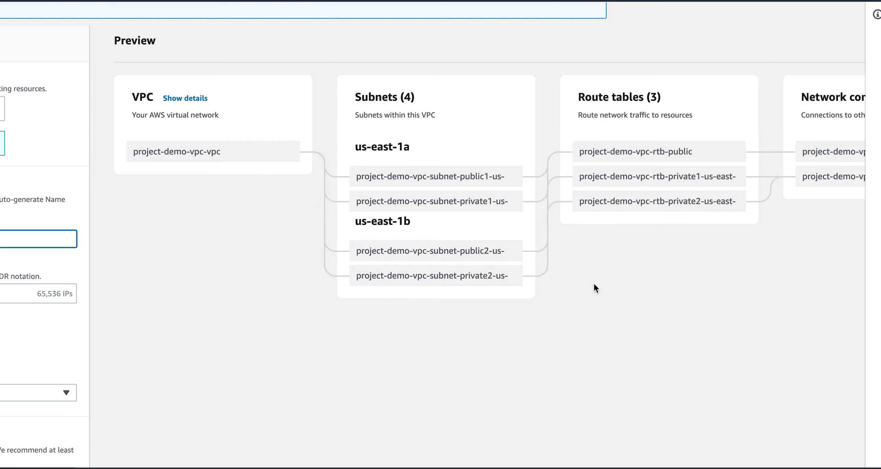
{"action": "scroll", "coordinate": [593, 288], "scroll_direction": "right", "scroll_amount": 3}
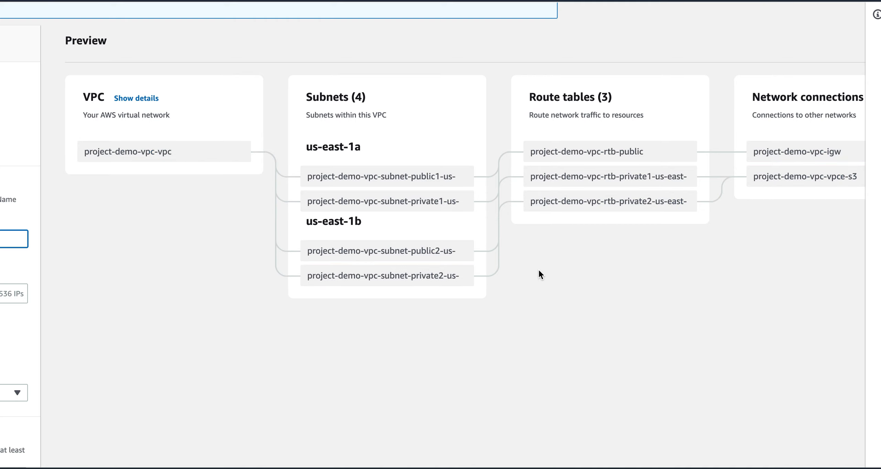
{"action": "scroll", "coordinate": [538, 273], "scroll_direction": "right", "scroll_amount": 5}
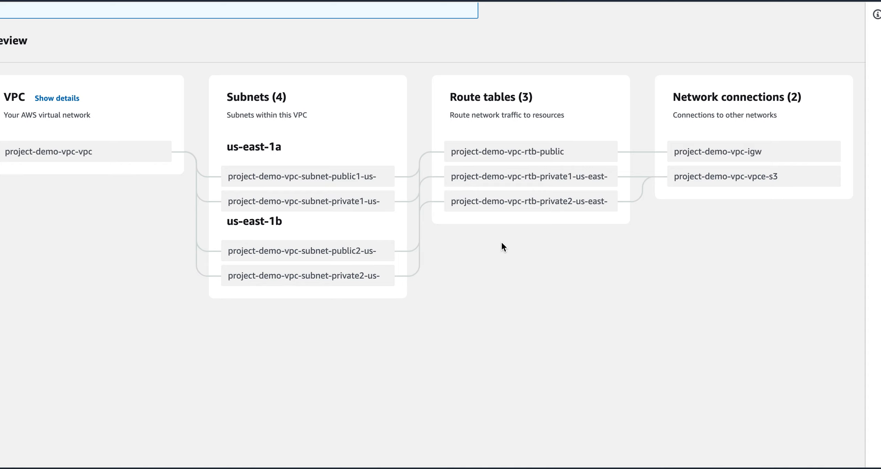
{"action": "scroll", "coordinate": [501, 240], "scroll_direction": "left", "scroll_amount": 10}
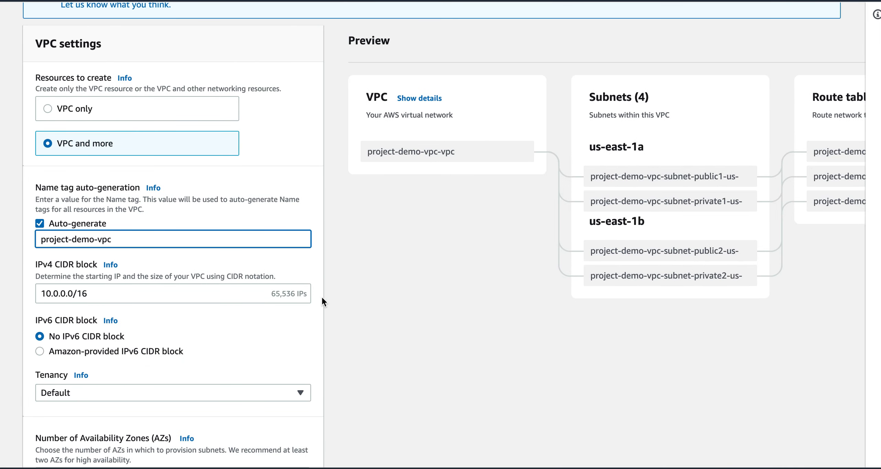
- Try 3 Availability Zones for the VPC, check the zone customization options, and set the number back to 2
{"action": "scroll", "coordinate": [323, 297], "scroll_direction": "down", "scroll_amount": 5}
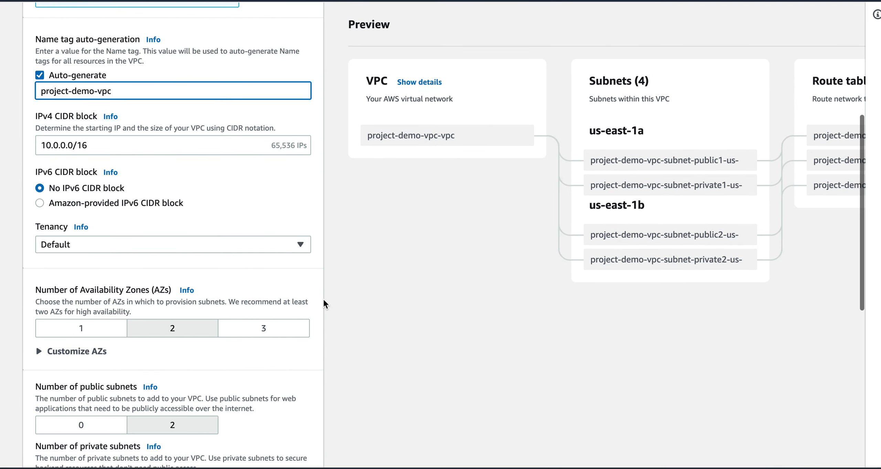
{"action": "scroll", "coordinate": [323, 303], "scroll_direction": "down", "scroll_amount": 1}
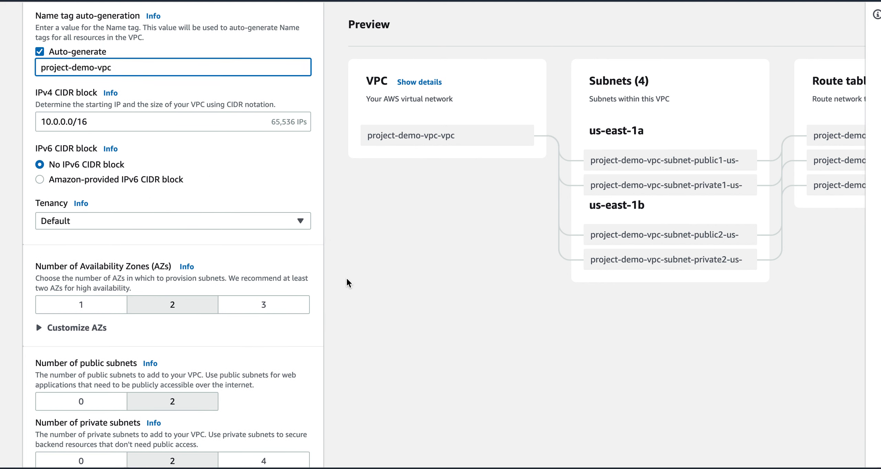
{"action": "scroll", "coordinate": [347, 281], "scroll_direction": "down", "scroll_amount": 1}
{"action": "scroll", "coordinate": [347, 281], "scroll_direction": "down", "scroll_amount": 2}
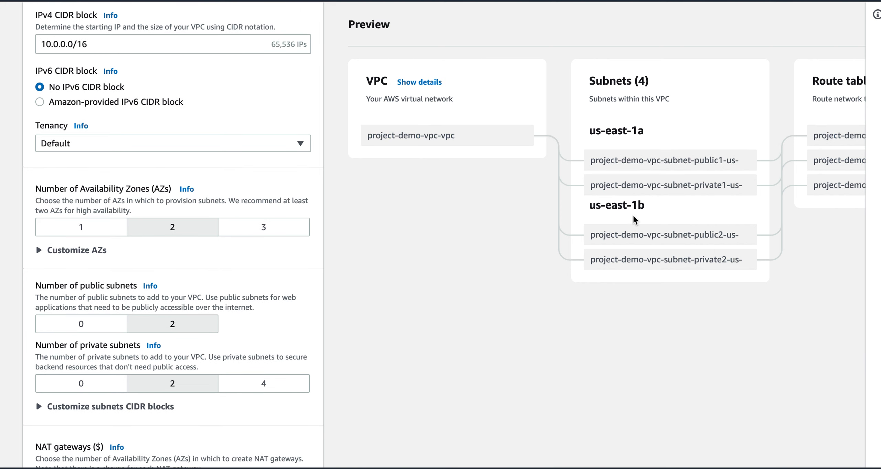
{"action": "left_click", "coordinate": [277, 229]}
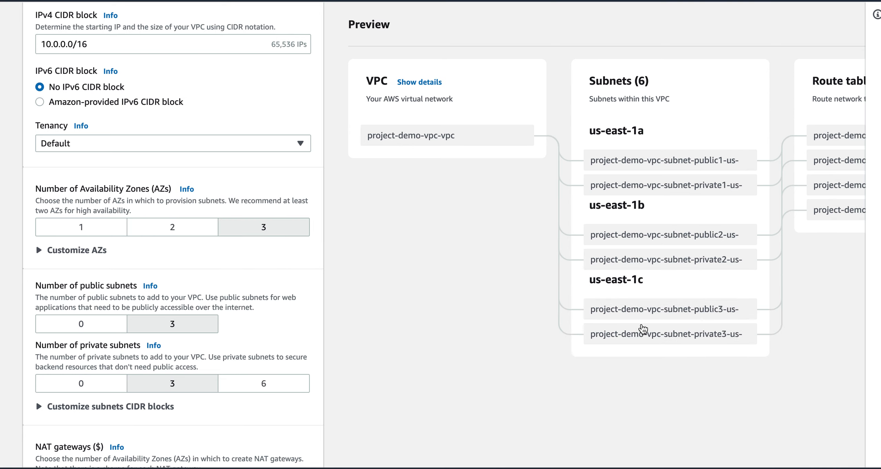
{"action": "left_click", "coordinate": [173, 228]}
{"action": "left_click", "coordinate": [39, 251]}
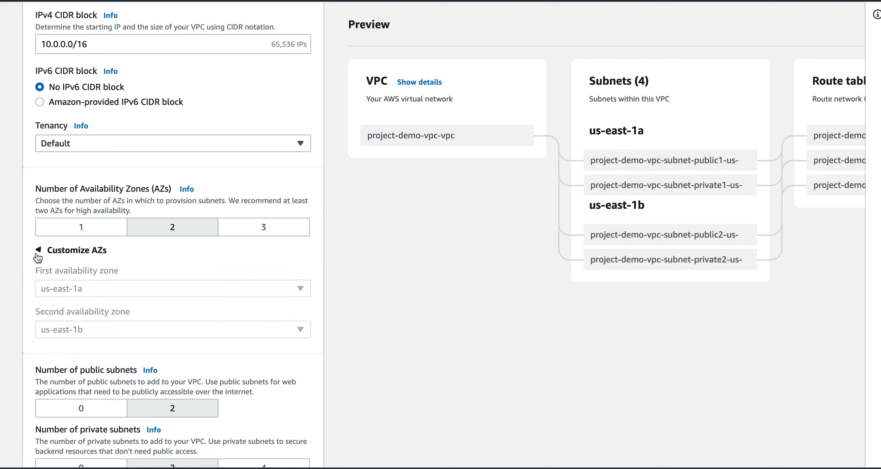
{"action": "left_click", "coordinate": [39, 253]}
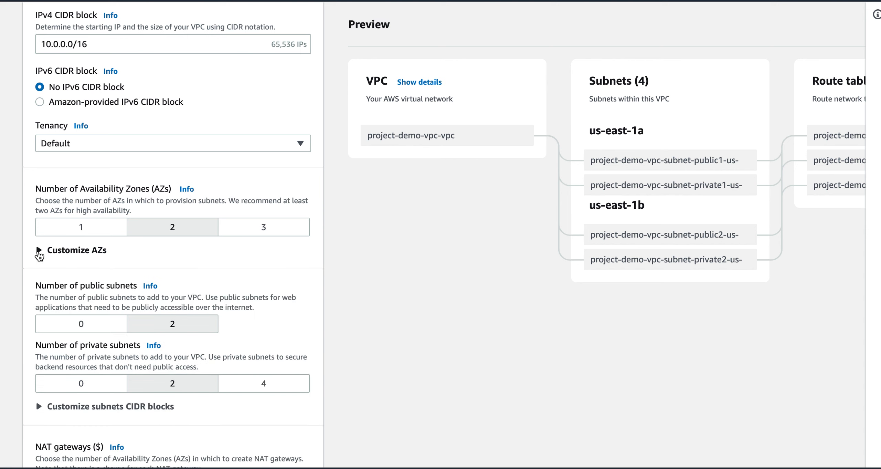
{"action": "scroll", "coordinate": [300, 262], "scroll_direction": "down", "scroll_amount": 2}
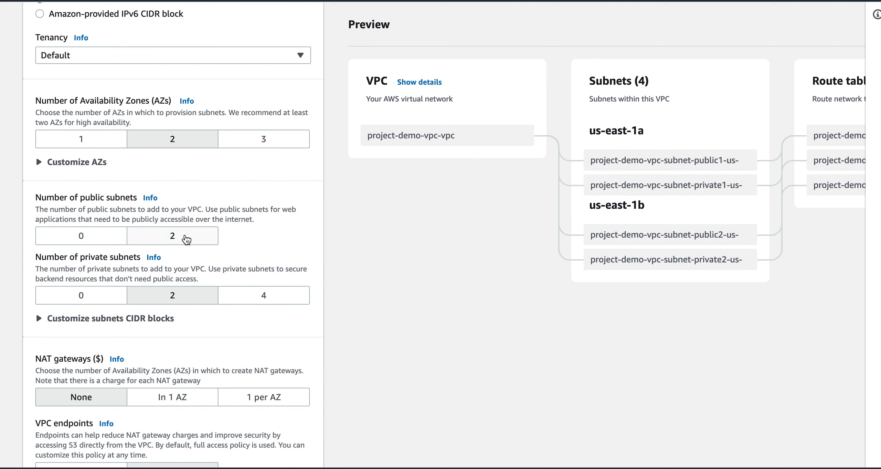
{"action": "left_click", "coordinate": [255, 141]}
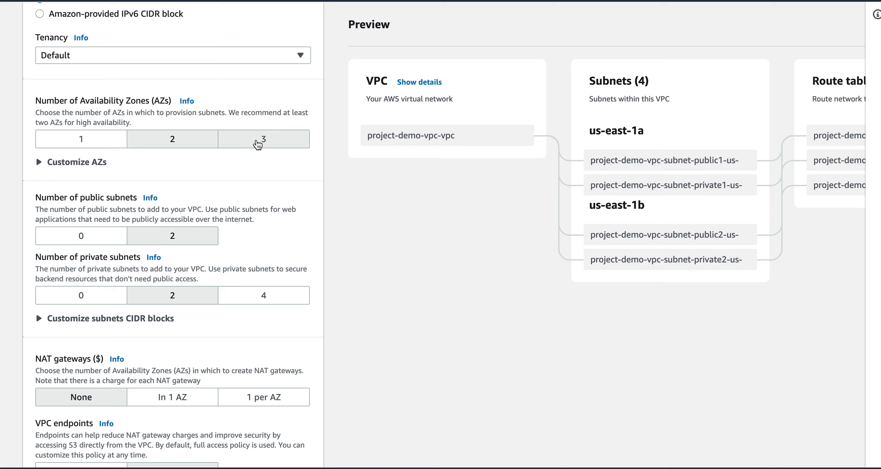
{"action": "left_click", "coordinate": [171, 142]}
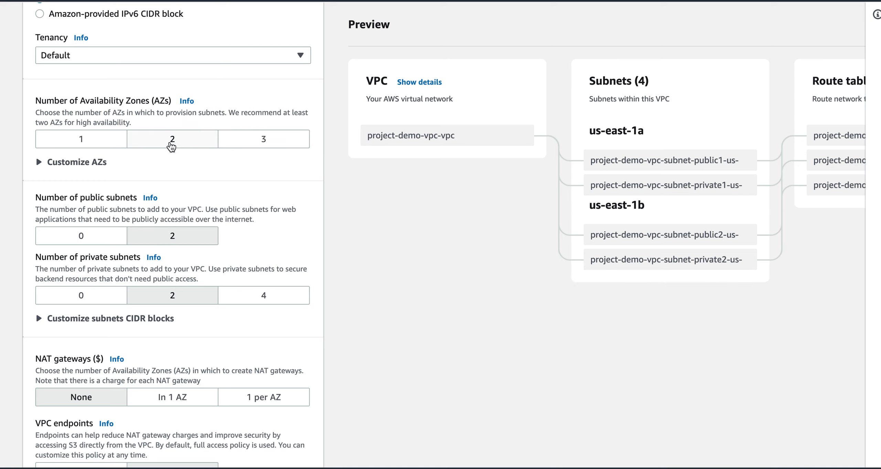
- Try 4 private subnets for the VPC and set the number back to 2
{"action": "scroll", "coordinate": [319, 237], "scroll_direction": "down", "scroll_amount": 2}
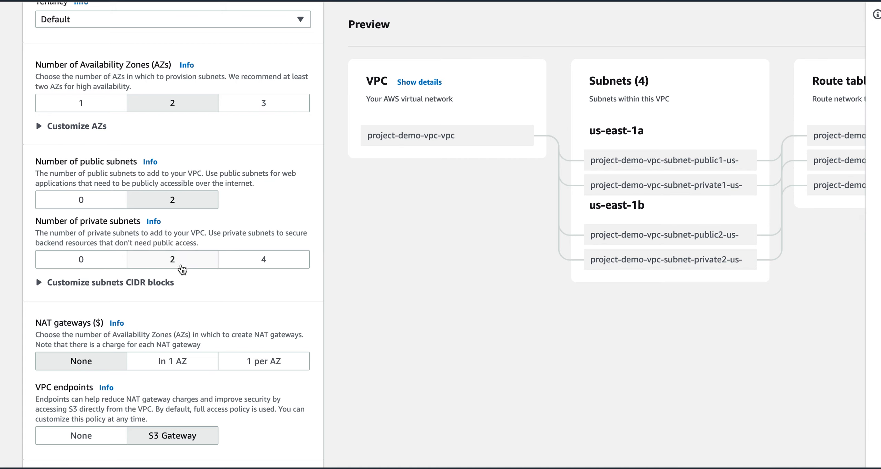
{"action": "left_click", "coordinate": [259, 263]}
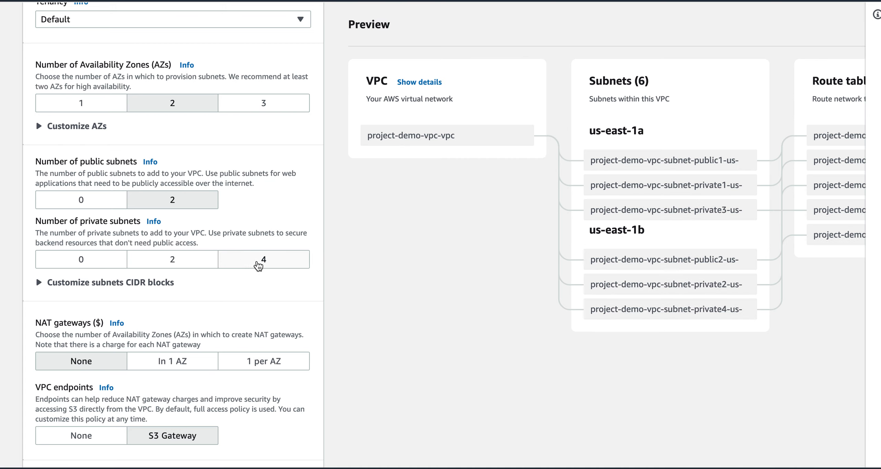
{"action": "left_click", "coordinate": [181, 263]}
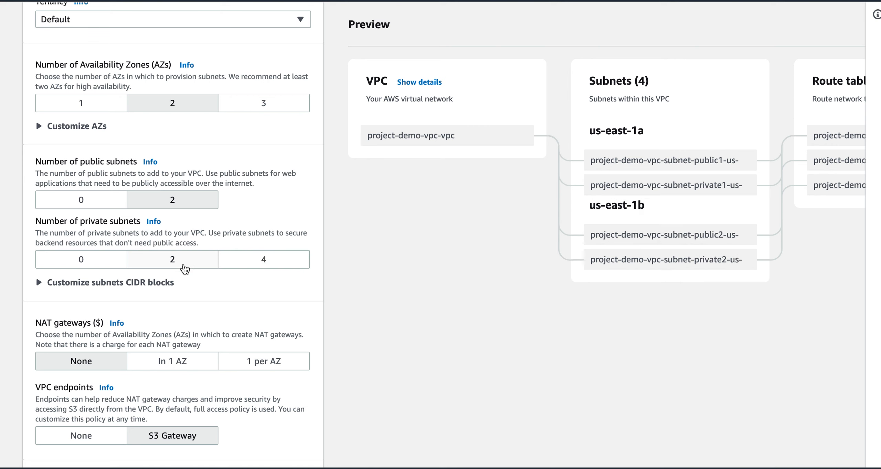
- Set the NAT gateways to In 1 AZ and check the route tables and network connections in the resource preview
{"action": "scroll", "coordinate": [365, 283], "scroll_direction": "down", "scroll_amount": 3}
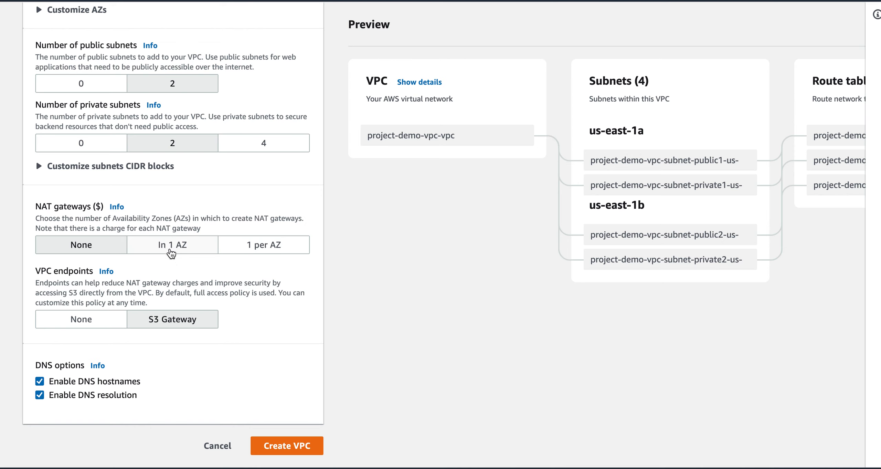
{"action": "left_click", "coordinate": [171, 252]}
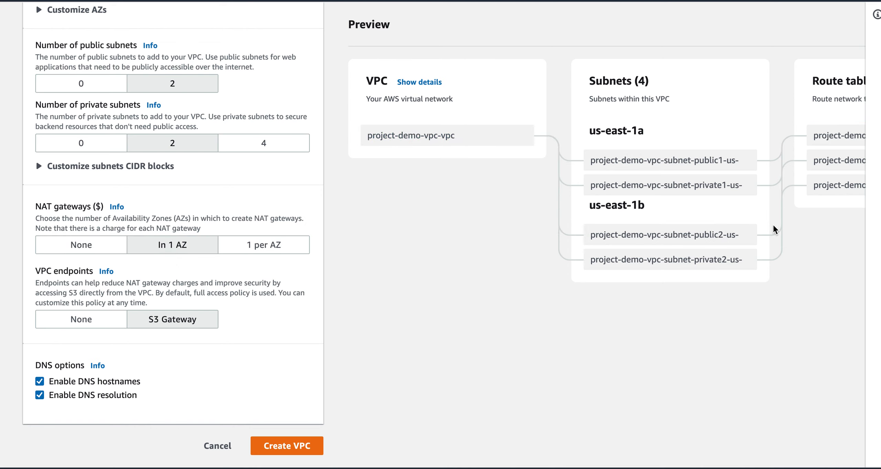
{"action": "scroll", "coordinate": [790, 227], "scroll_direction": "right", "scroll_amount": 10}
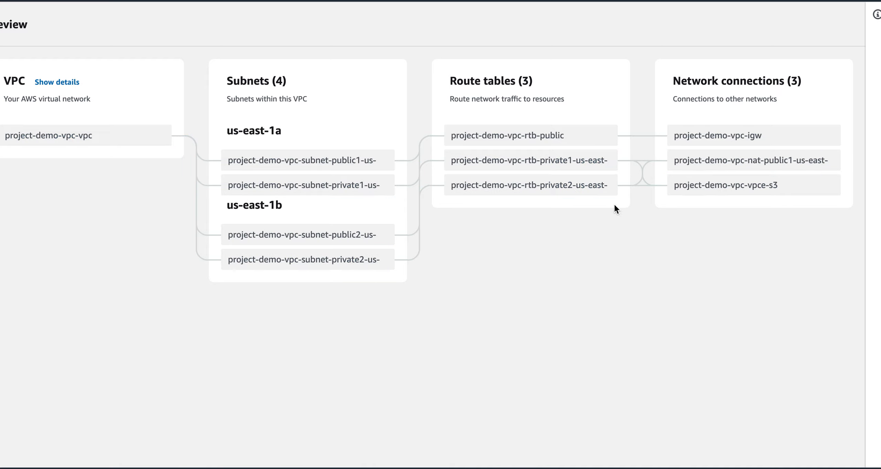
{"action": "scroll", "coordinate": [170, 304], "scroll_direction": "left", "scroll_amount": 10}
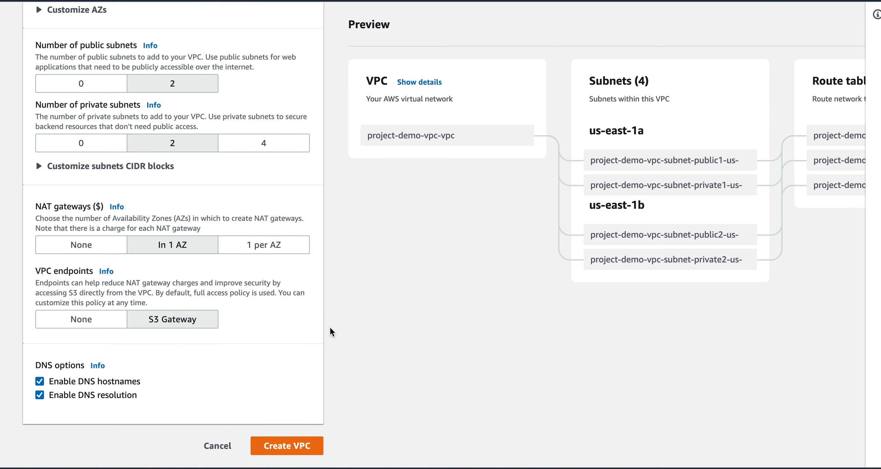
{"action": "scroll", "coordinate": [330, 331], "scroll_direction": "up", "scroll_amount": 12}
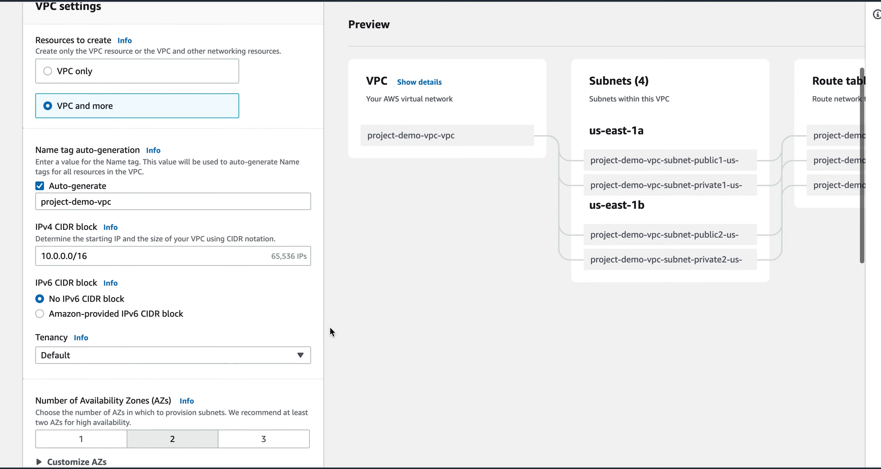
{"action": "scroll", "coordinate": [330, 327], "scroll_direction": "down", "scroll_amount": 10}
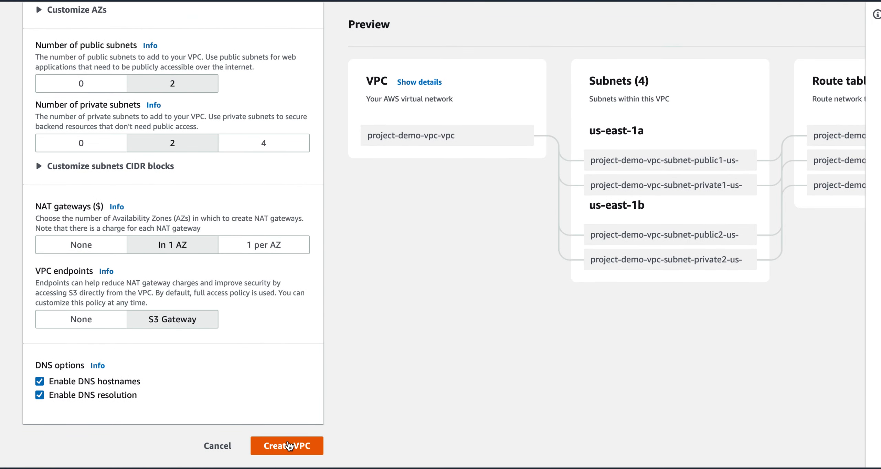
- Change the auto-generated name tag for the VPC resources to project-demo-1
{"action": "scroll", "coordinate": [325, 289], "scroll_direction": "up", "scroll_amount": 4}
{"action": "scroll", "coordinate": [324, 285], "scroll_direction": "up", "scroll_amount": 9}
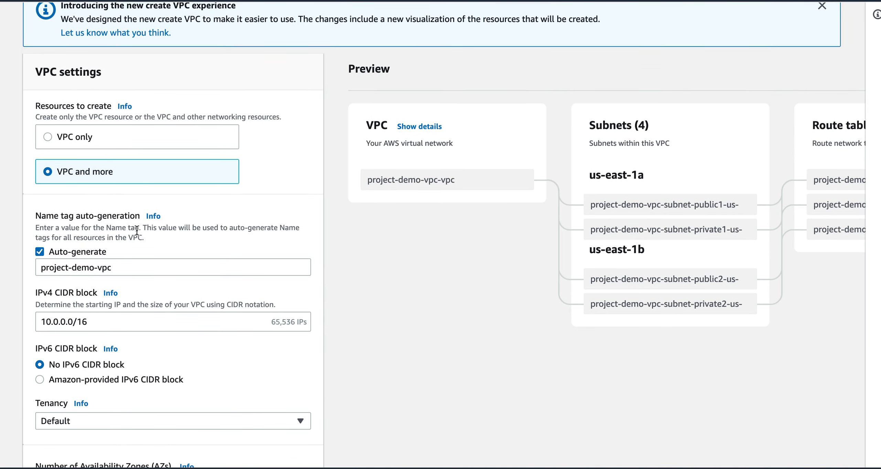
{"action": "left_click", "coordinate": [118, 268]}
{"action": "key", "text": "BackSpace"}
{"action": "key", "text": "BackSpace"}
{"action": "key", "text": "BackSpace"}
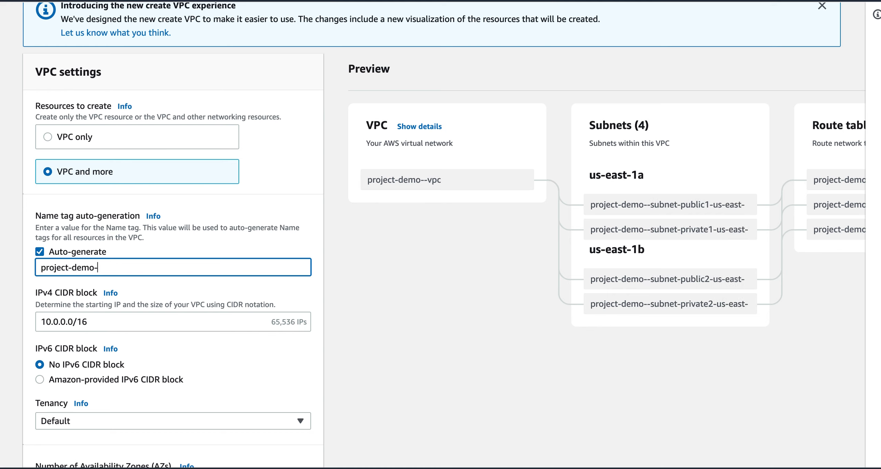
{"action": "type", "text": "1"}
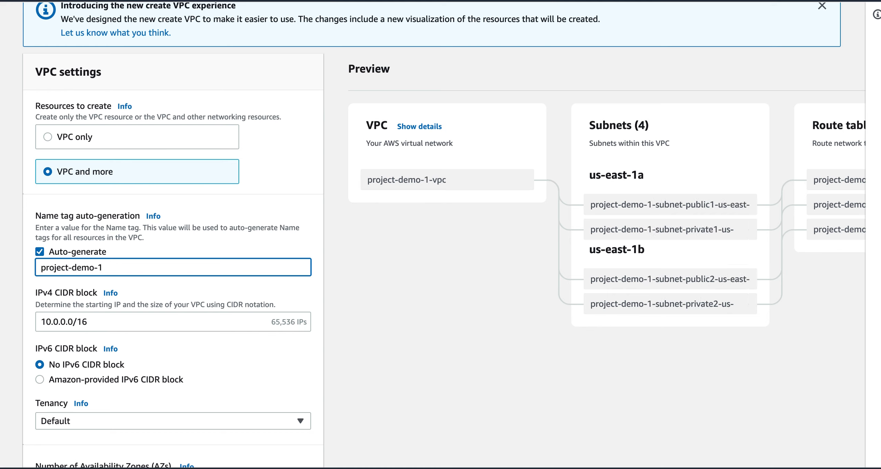
{"action": "left_click", "coordinate": [346, 292]}
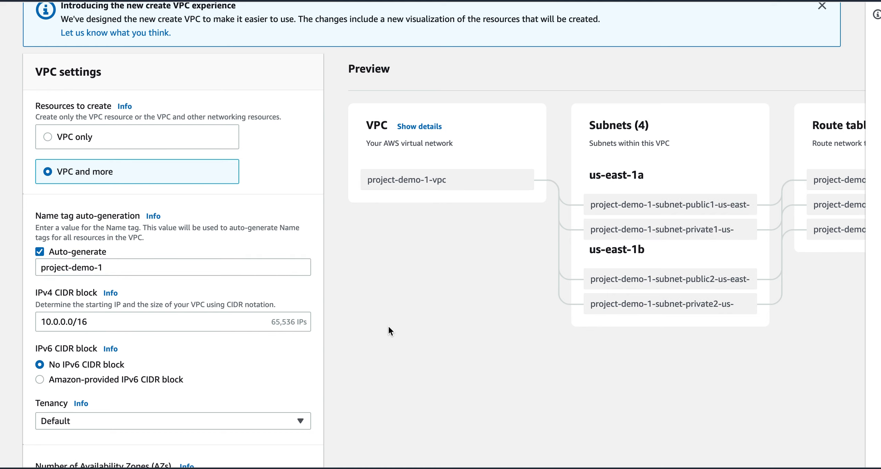
- Create the VPC with the configured settings and follow the progress of the individual resources in the creation workflow
{"action": "scroll", "coordinate": [364, 351], "scroll_direction": "down", "scroll_amount": 15}
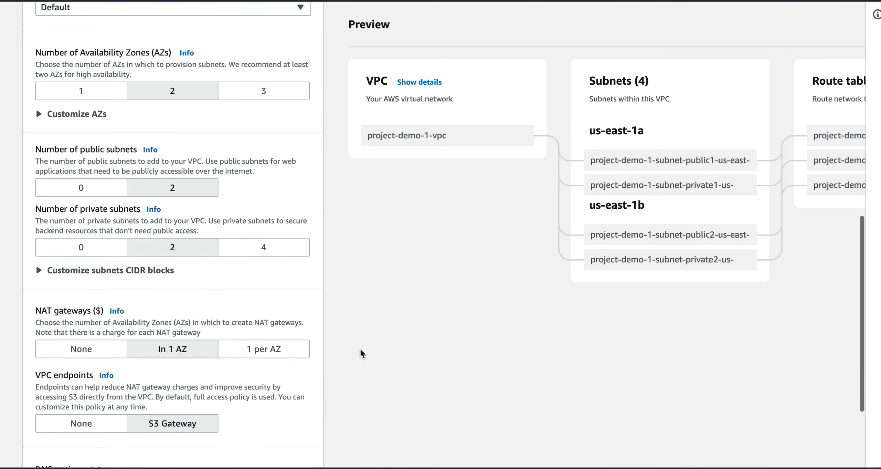
{"action": "left_click", "coordinate": [281, 444]}
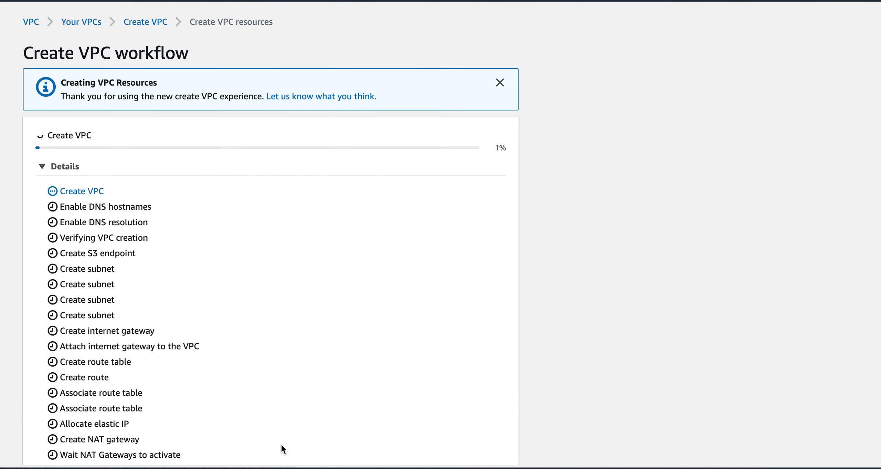
{"action": "scroll", "coordinate": [584, 342], "scroll_direction": "down", "scroll_amount": 3}
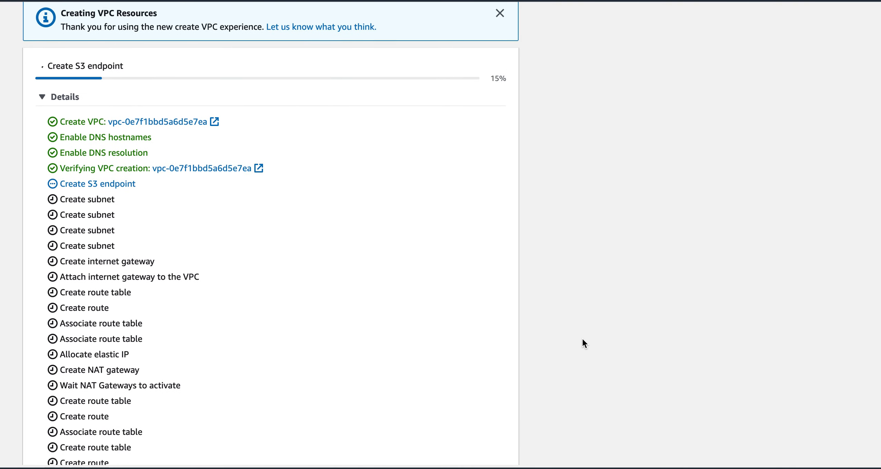
{"action": "scroll", "coordinate": [582, 339], "scroll_direction": "down", "scroll_amount": 2}
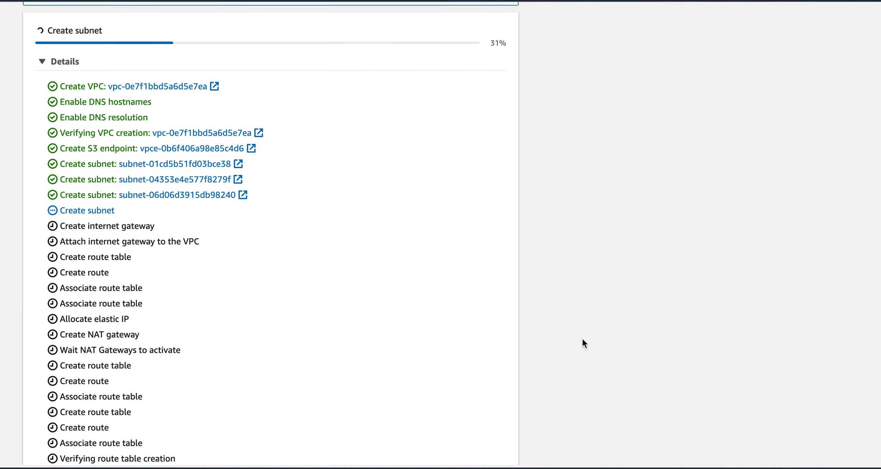
{"action": "scroll", "coordinate": [582, 338], "scroll_direction": "down", "scroll_amount": 2}
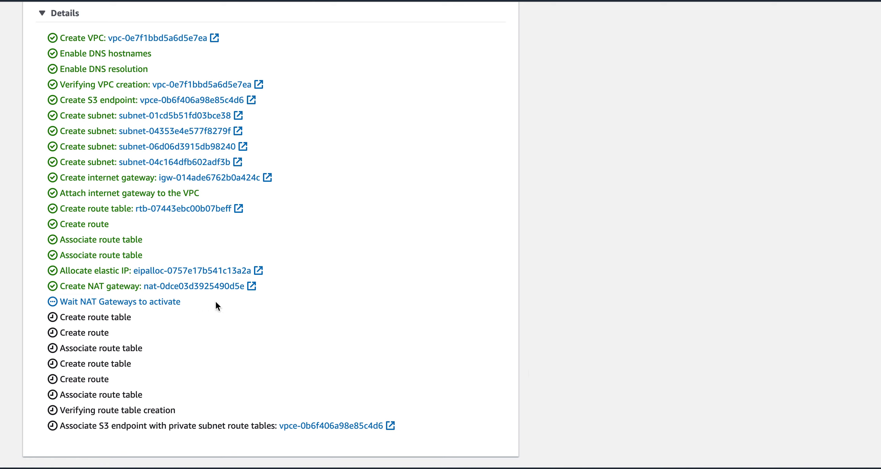
- Open the new VPC from the creation workflow in a separate tab, select it, and remove the VPC ID filter
{"action": "right_click", "coordinate": [177, 38]}
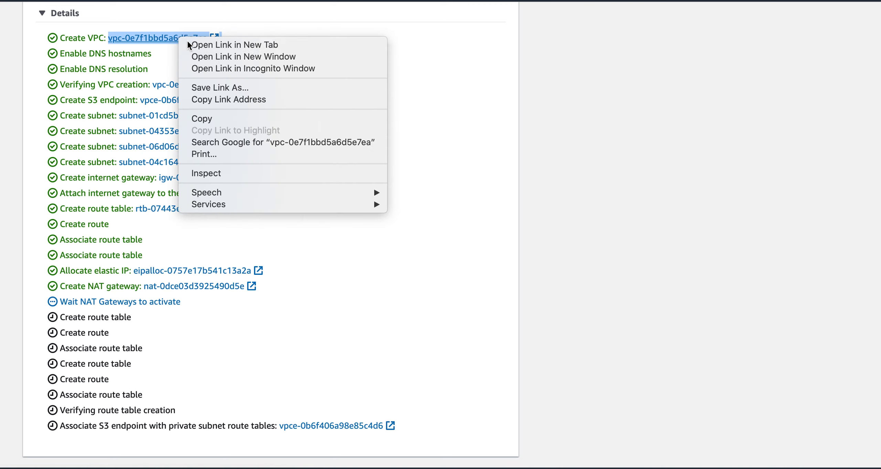
{"action": "left_click", "coordinate": [187, 41]}
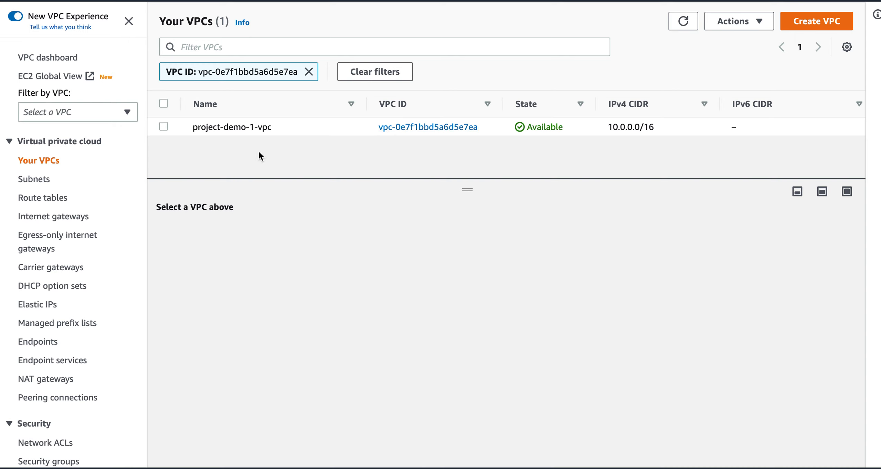
{"action": "left_click", "coordinate": [163, 127]}
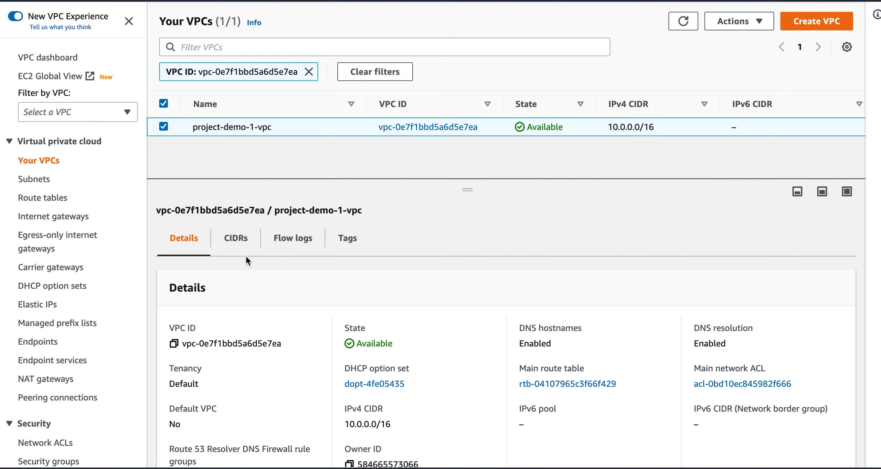
{"action": "left_click", "coordinate": [358, 72]}
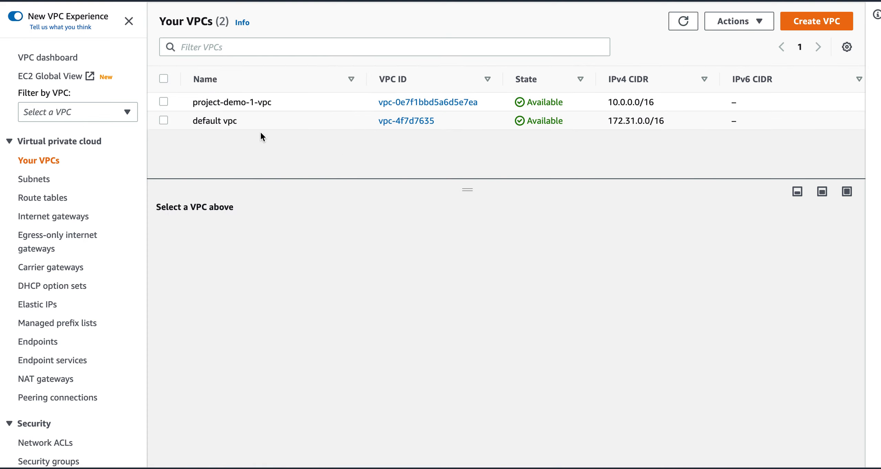
- Review the details, CIDRs and flow logs of project-demo-1-vpc and check the progress of the creation workflow
{"action": "left_click", "coordinate": [164, 101]}
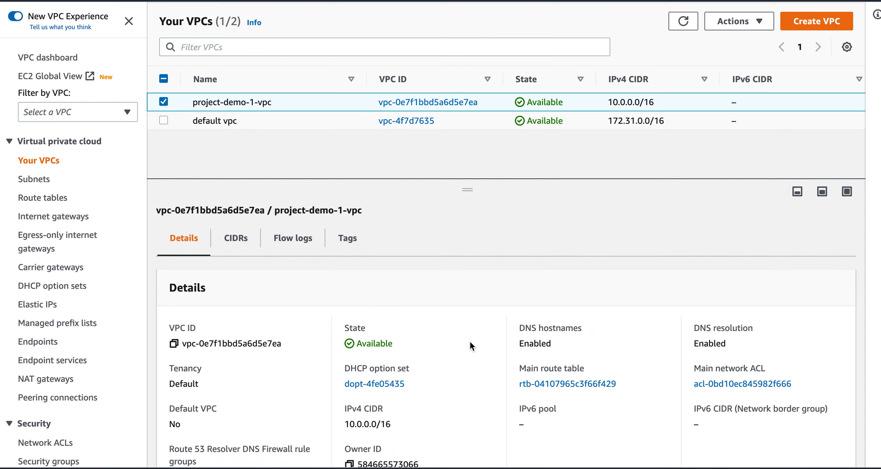
{"action": "scroll", "coordinate": [503, 409], "scroll_direction": "down", "scroll_amount": 3}
{"action": "scroll", "coordinate": [504, 407], "scroll_direction": "up", "scroll_amount": 3}
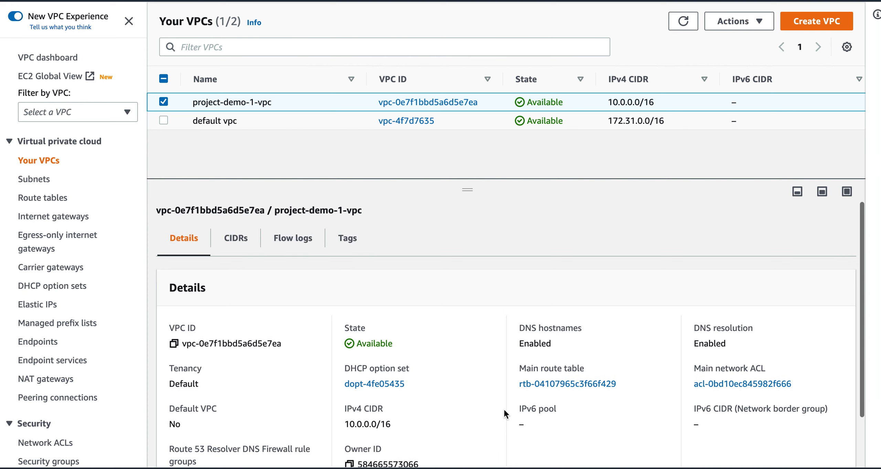
{"action": "left_click", "coordinate": [240, 253]}
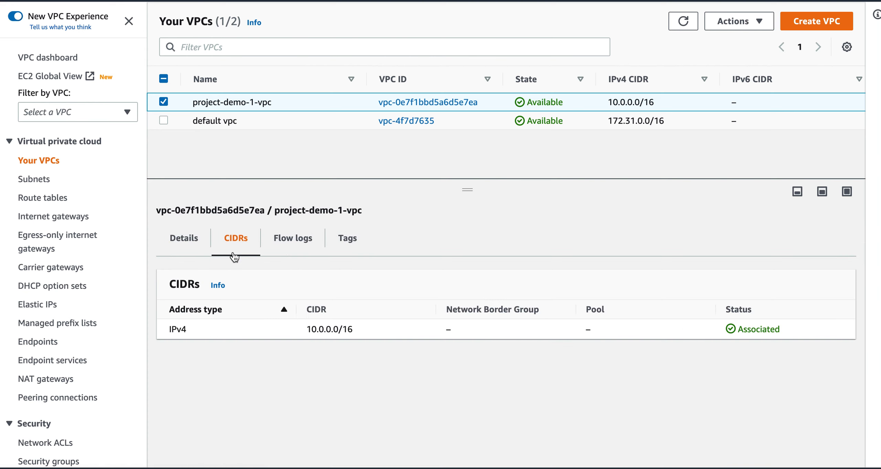
{"action": "left_click", "coordinate": [296, 241]}
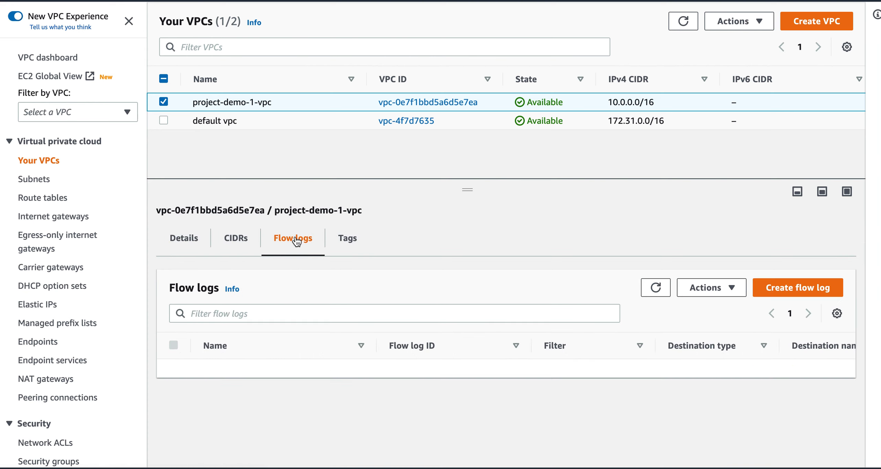
{"action": "left_click", "coordinate": [187, 242]}
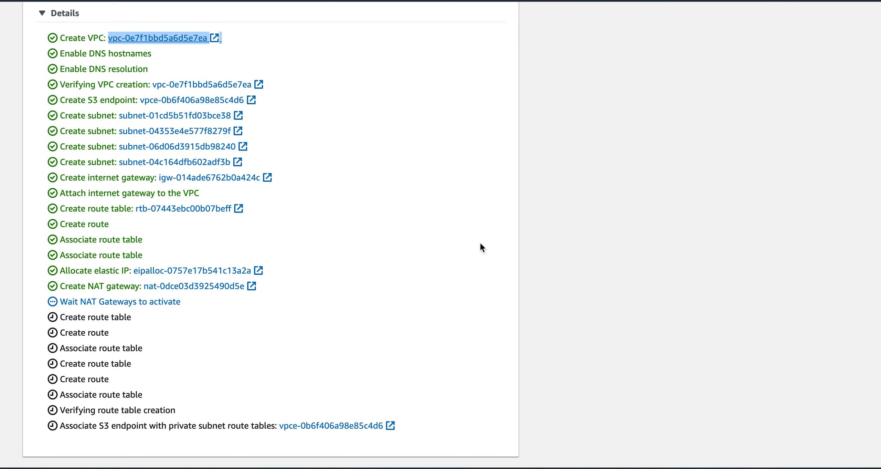
{"action": "scroll", "coordinate": [492, 289], "scroll_direction": "down", "scroll_amount": 1}
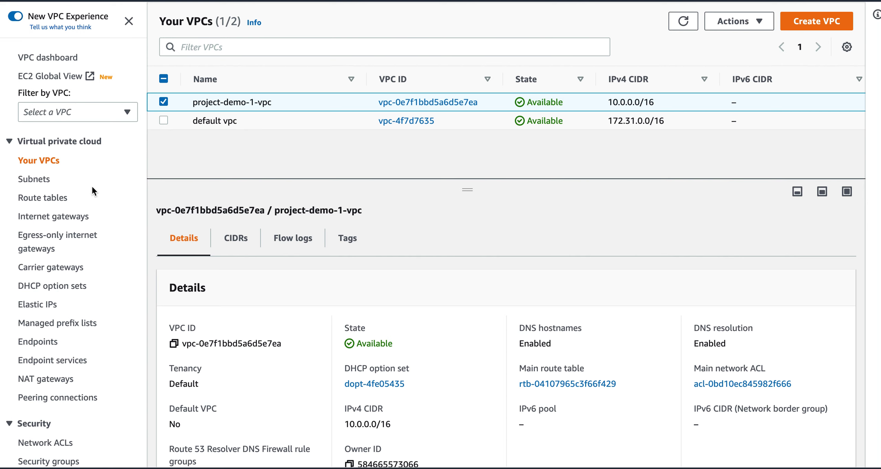
- View the subnets list, enlarging it and widening the Name column to read the full project-demo-1 subnet names
{"action": "left_click", "coordinate": [48, 184]}
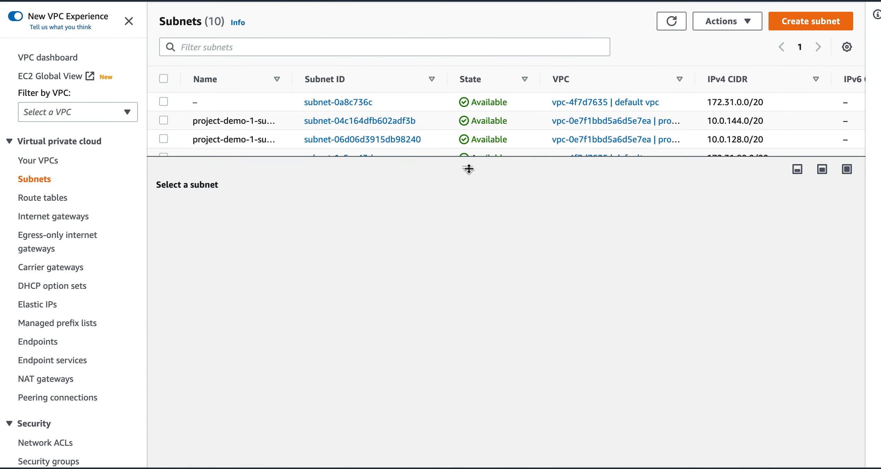
{"action": "left_click_drag", "start_coordinate": [468, 168], "coordinate": [472, 281]}
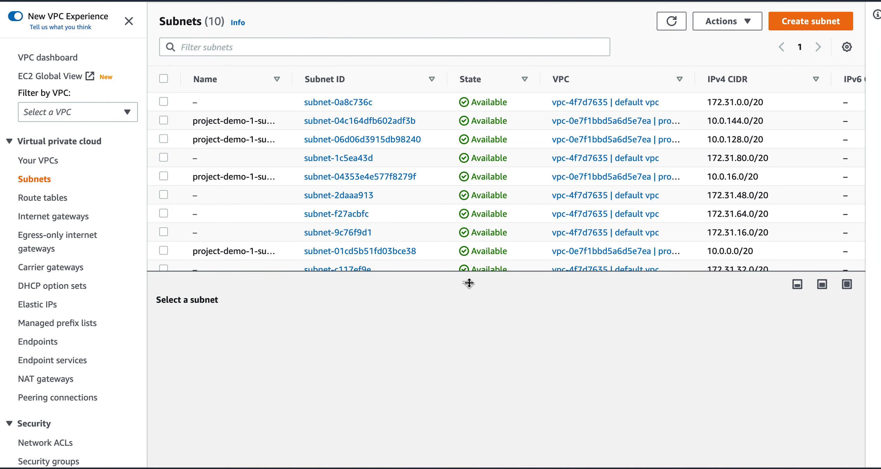
{"action": "left_click_drag", "start_coordinate": [292, 79], "coordinate": [411, 92]}
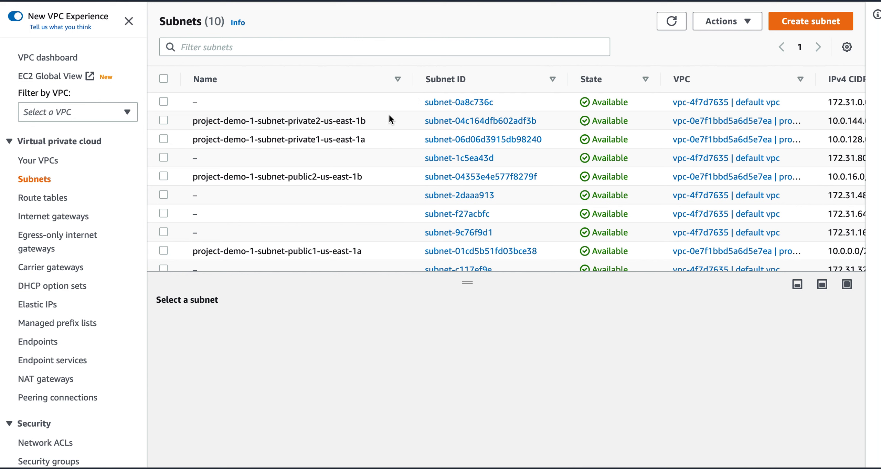
{"action": "scroll", "coordinate": [333, 201], "scroll_direction": "down", "scroll_amount": 1}
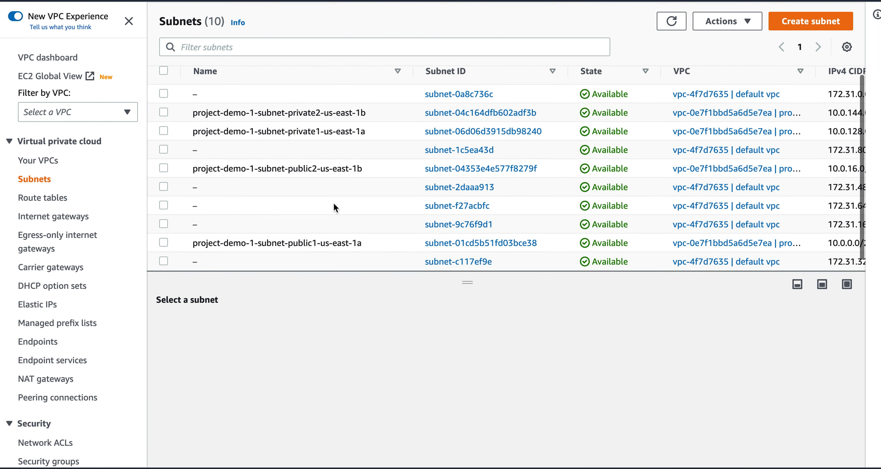
{"action": "scroll", "coordinate": [333, 205], "scroll_direction": "up", "scroll_amount": 1}
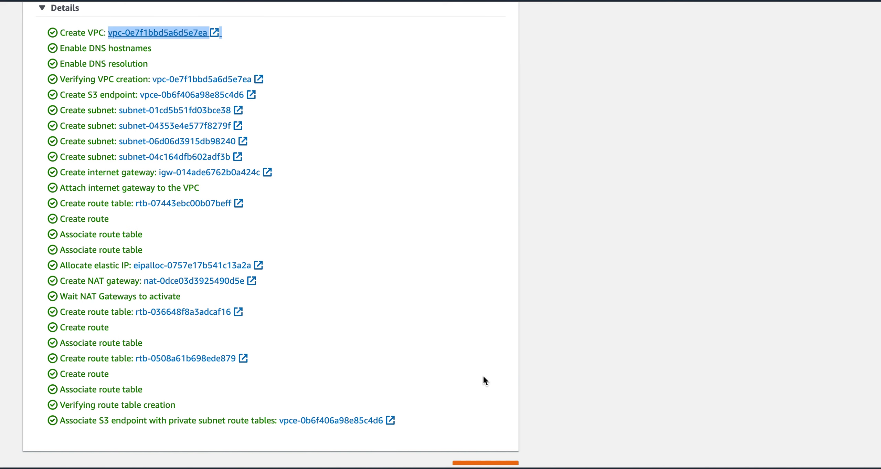
- View the created VPC's details from the completed workflow, check the list of VPCs, and return to the open subnets list
{"action": "scroll", "coordinate": [483, 376], "scroll_direction": "down", "scroll_amount": 1}
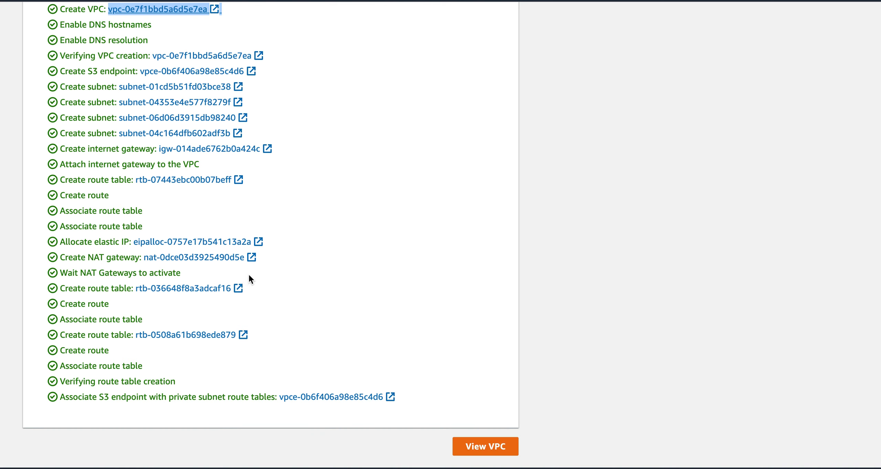
{"action": "left_click", "coordinate": [486, 447]}
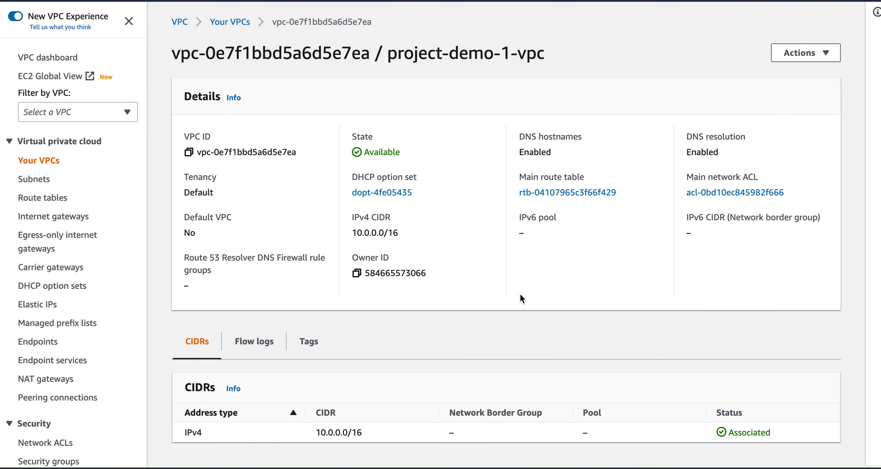
{"action": "scroll", "coordinate": [522, 308], "scroll_direction": "down", "scroll_amount": 1}
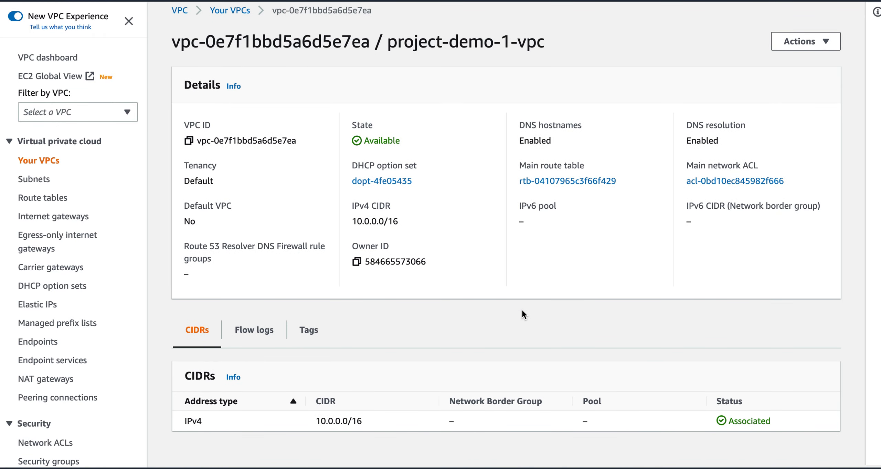
{"action": "left_click", "coordinate": [48, 164]}
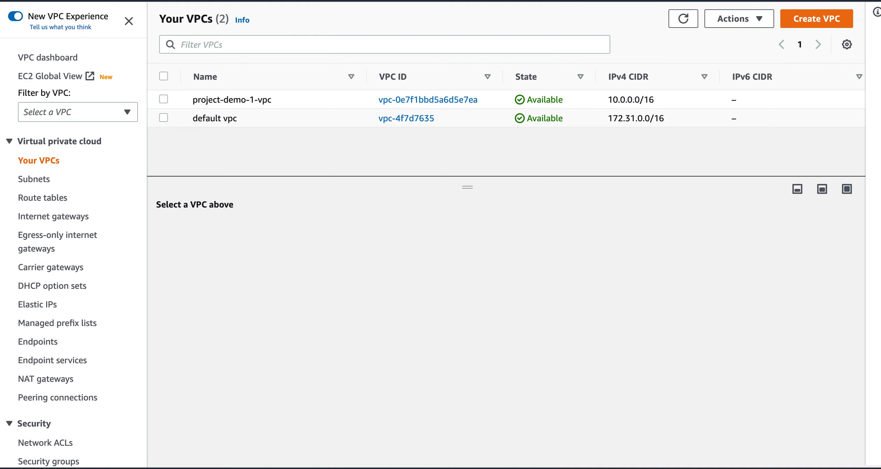
{"action": "key", "text": "ctrl+Tab"}
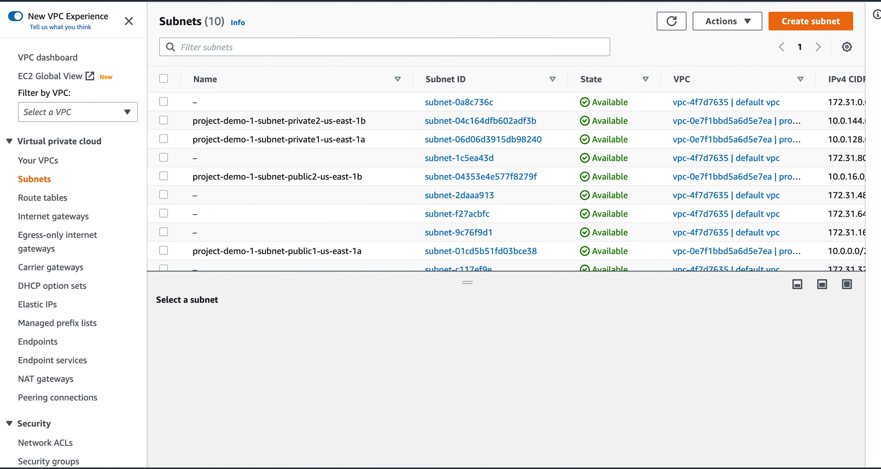
- Go to the EC2 service, open its instances list, and start launching a new instance
{"action": "type", "text": "ec2"}
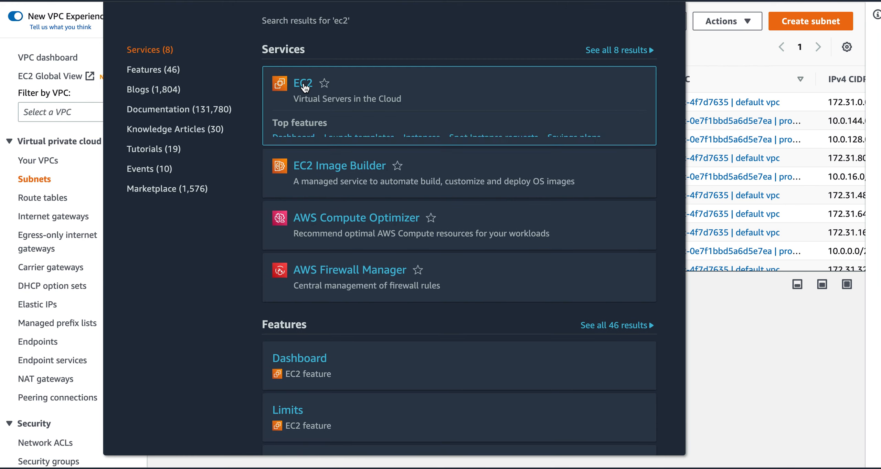
{"action": "left_click", "coordinate": [304, 83]}
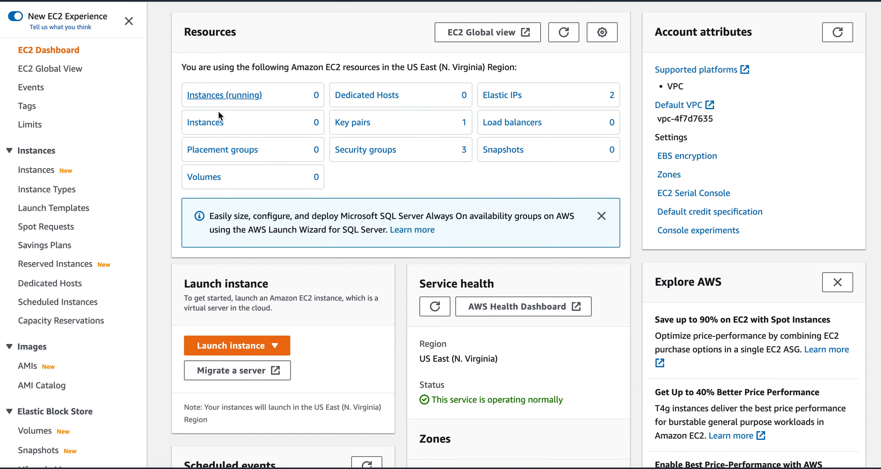
{"action": "left_click", "coordinate": [41, 171]}
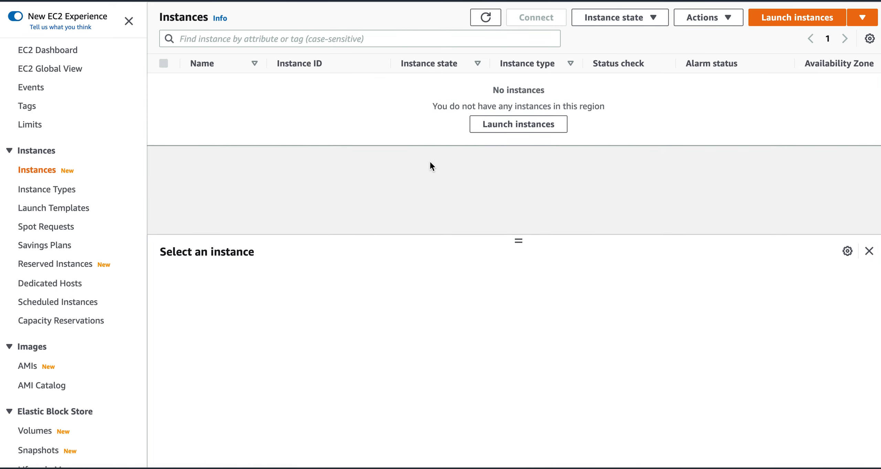
{"action": "left_click", "coordinate": [862, 17]}
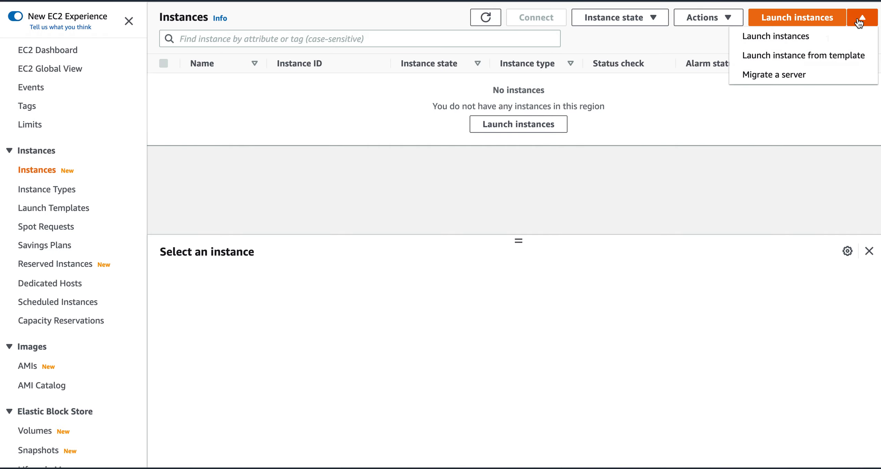
{"action": "left_click", "coordinate": [810, 35]}
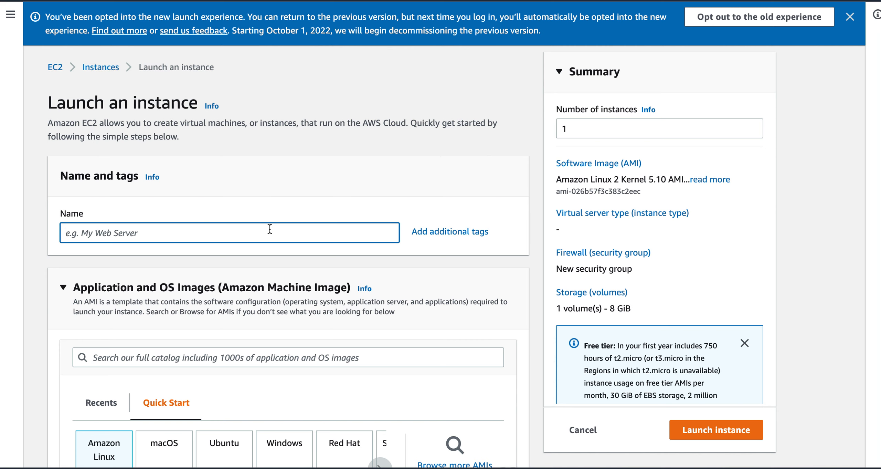
- Name the new instance webserver1-private
{"action": "type", "text": "web"}
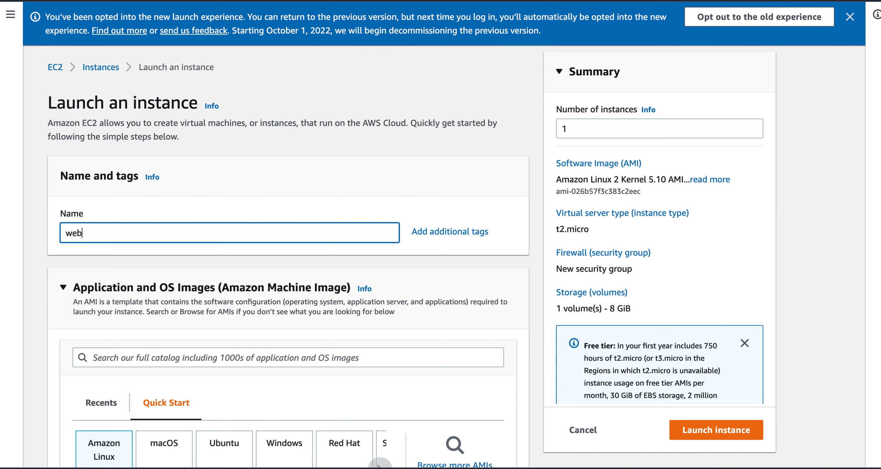
{"action": "type", "text": "server-private"}
{"action": "left_click", "coordinate": [109, 233]}
{"action": "type", "text": "1"}
{"action": "left_click", "coordinate": [539, 339]}
- Choose ec2mysqlkeypair as the key pair for logging in to the instance
{"action": "scroll", "coordinate": [539, 340], "scroll_direction": "down", "scroll_amount": 6}
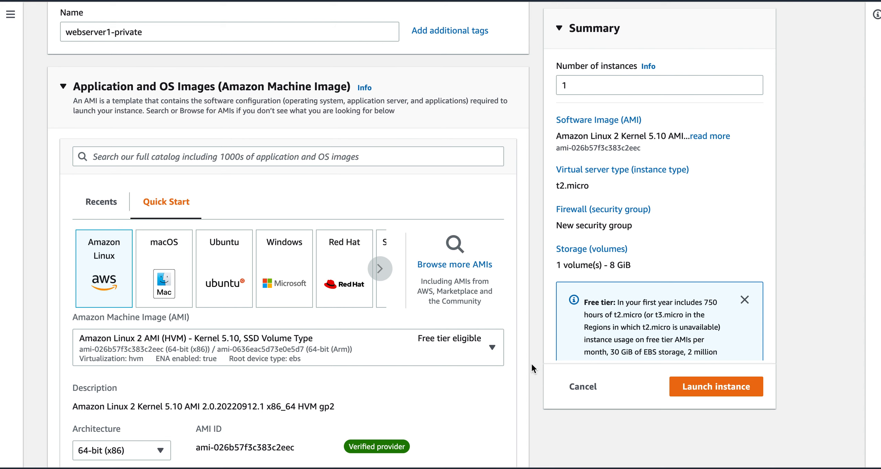
{"action": "scroll", "coordinate": [531, 364], "scroll_direction": "down", "scroll_amount": 4}
{"action": "scroll", "coordinate": [531, 365], "scroll_direction": "down", "scroll_amount": 7}
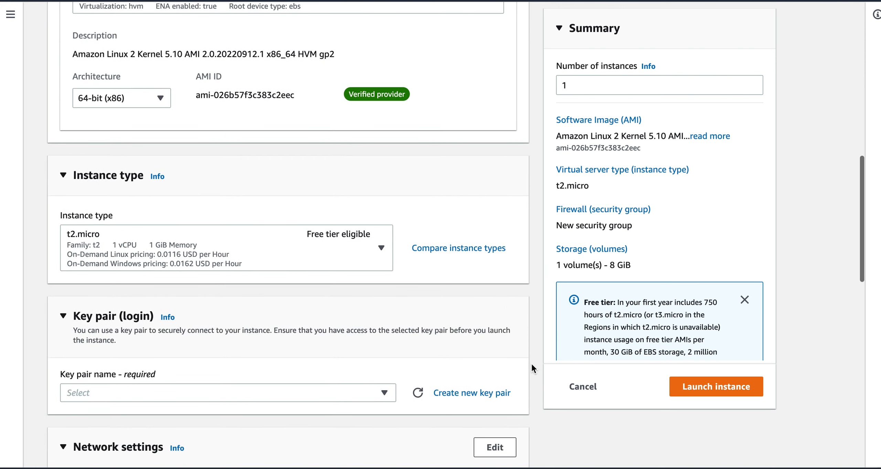
{"action": "scroll", "coordinate": [532, 362], "scroll_direction": "down", "scroll_amount": 4}
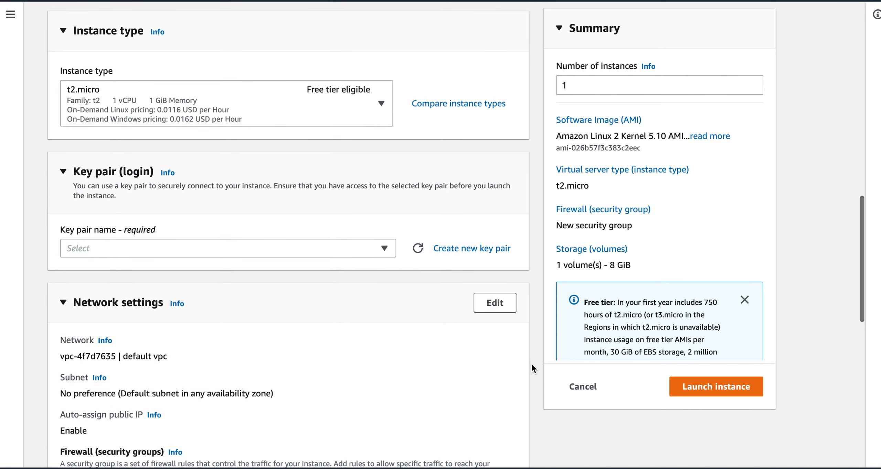
{"action": "left_click", "coordinate": [356, 249]}
{"action": "left_click", "coordinate": [336, 303]}
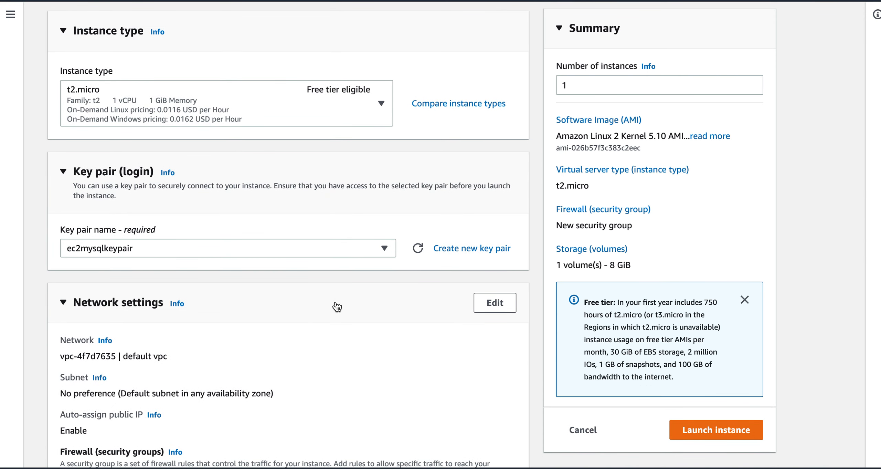
- Edit the network settings to use project-demo-1-vpc and the subnet project-demo-1-subnet-private2-us-east-1b
{"action": "scroll", "coordinate": [533, 366], "scroll_direction": "down", "scroll_amount": 4}
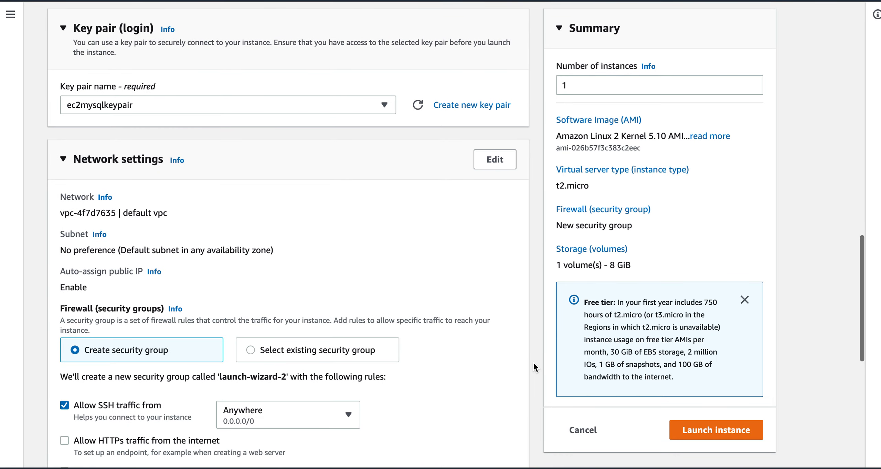
{"action": "left_click", "coordinate": [494, 162]}
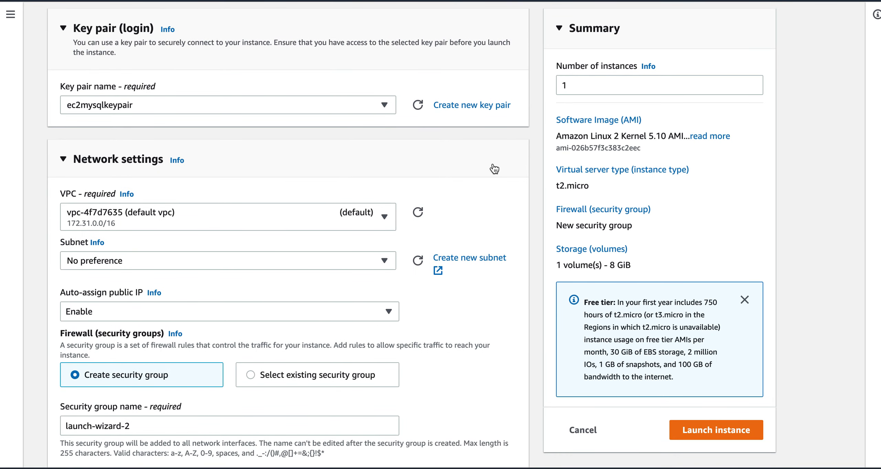
{"action": "left_click", "coordinate": [309, 212]}
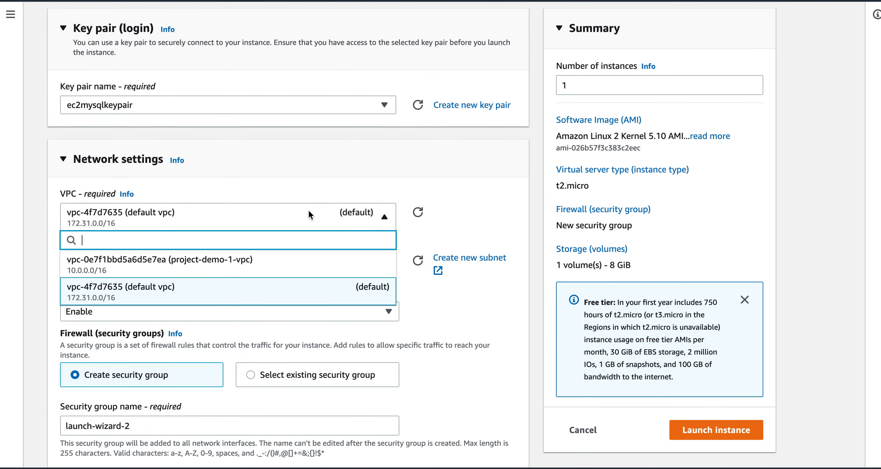
{"action": "left_click", "coordinate": [263, 258]}
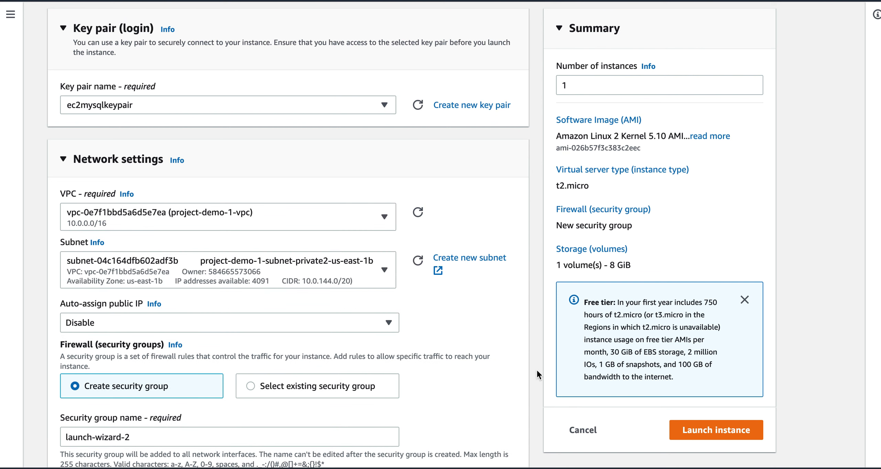
{"action": "scroll", "coordinate": [536, 369], "scroll_direction": "down", "scroll_amount": 2}
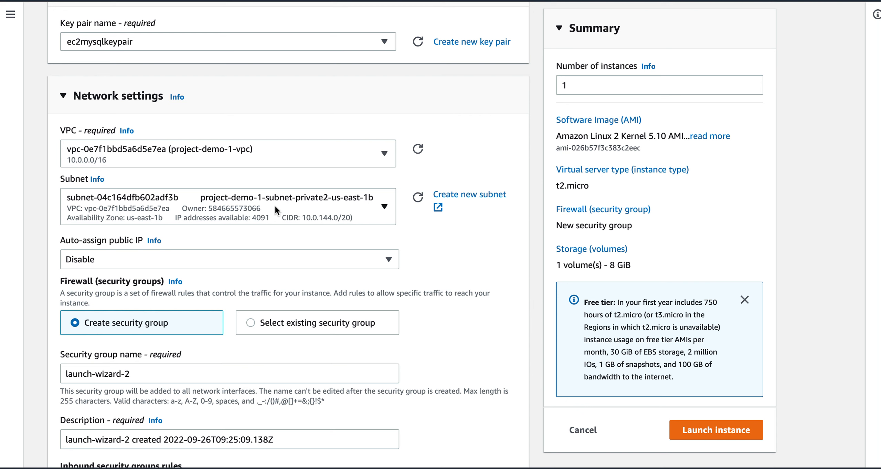
{"action": "left_click", "coordinate": [275, 210]}
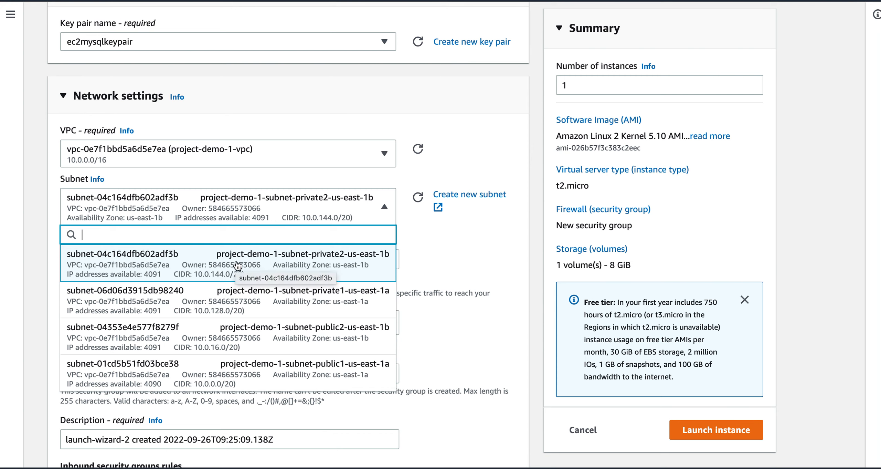
{"action": "left_click", "coordinate": [332, 270]}
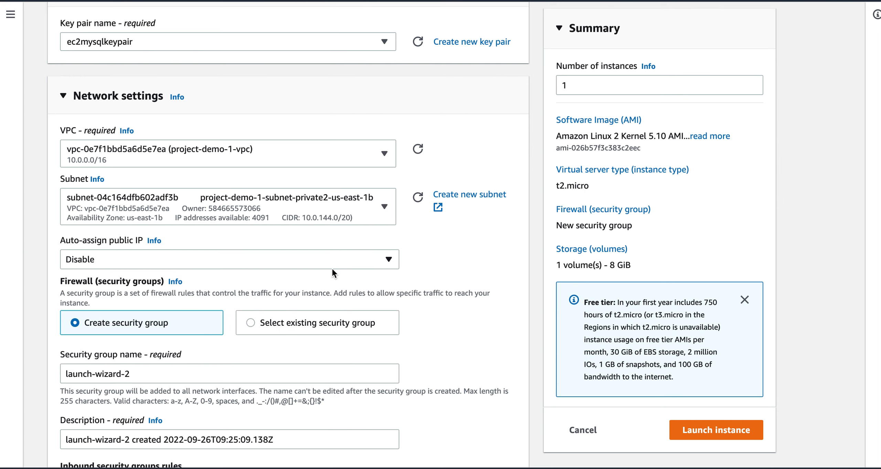
- Rename the new security group as launch-wizard-2-26thseptember-websrv1
{"action": "scroll", "coordinate": [535, 337], "scroll_direction": "down", "scroll_amount": 2}
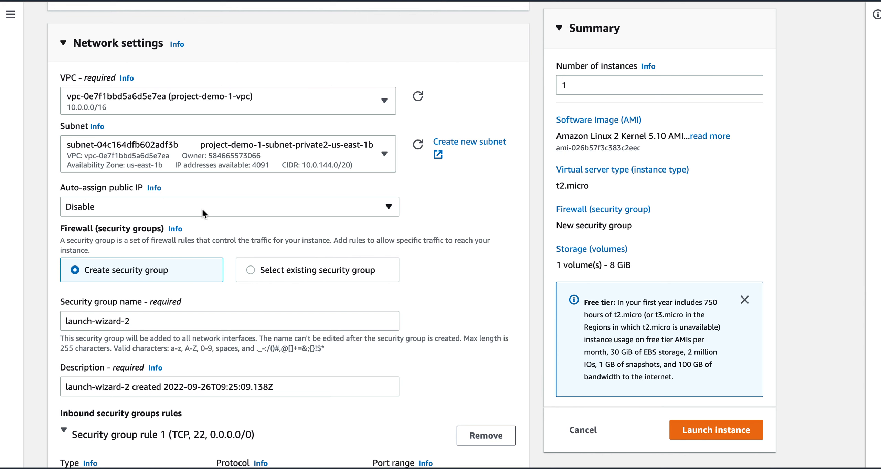
{"action": "scroll", "coordinate": [536, 322], "scroll_direction": "down", "scroll_amount": 5}
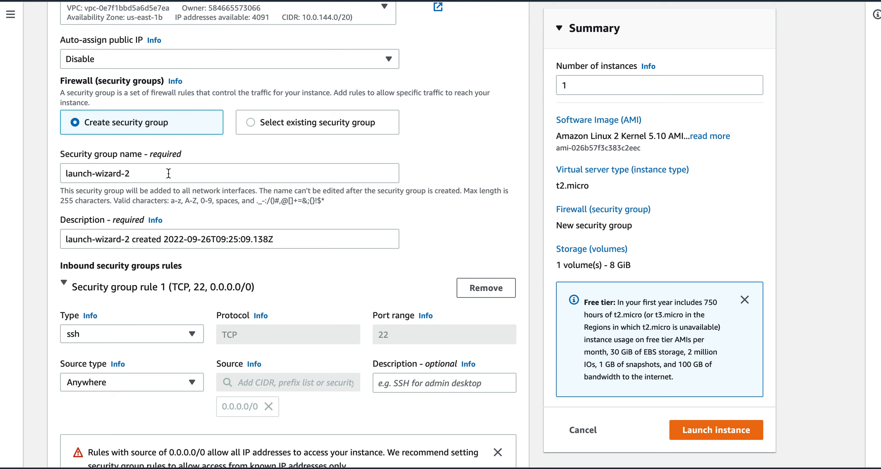
{"action": "left_click", "coordinate": [169, 173]}
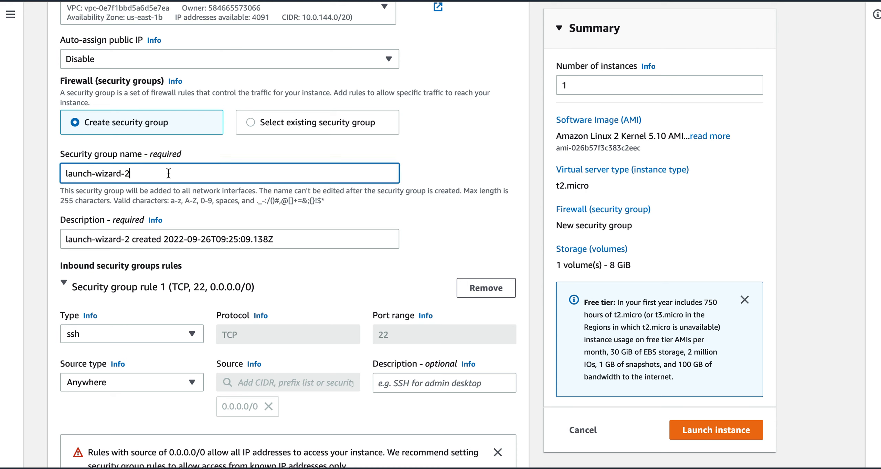
{"action": "type", "text": "-26thseptember-"}
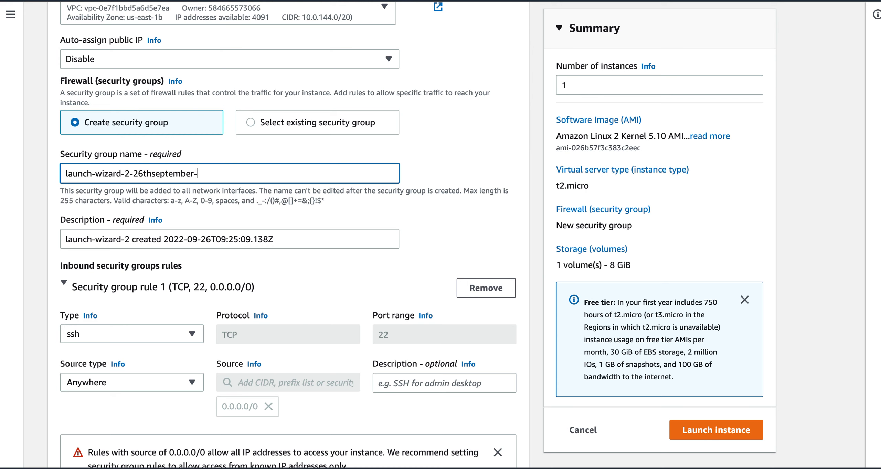
{"action": "type", "text": "websrv1"}
- Restrict the source of the inbound SSH security group rule to My IP
{"action": "scroll", "coordinate": [536, 333], "scroll_direction": "down", "scroll_amount": 3}
{"action": "scroll", "coordinate": [536, 333], "scroll_direction": "down", "scroll_amount": 1}
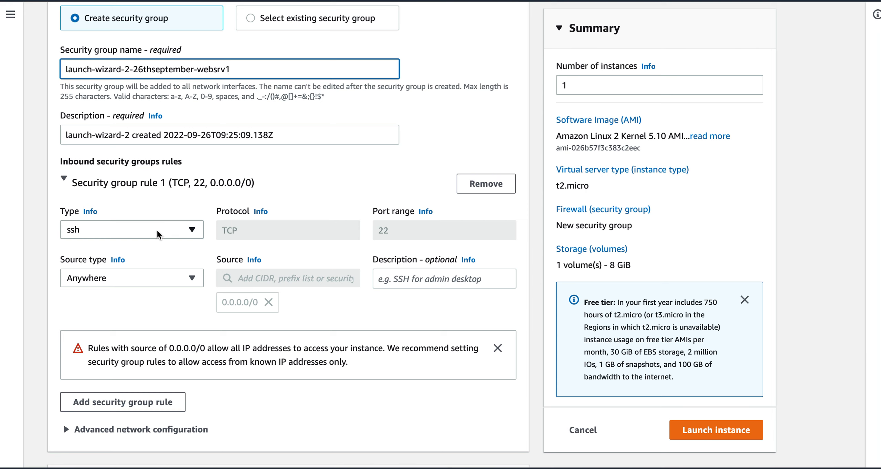
{"action": "left_click", "coordinate": [164, 283]}
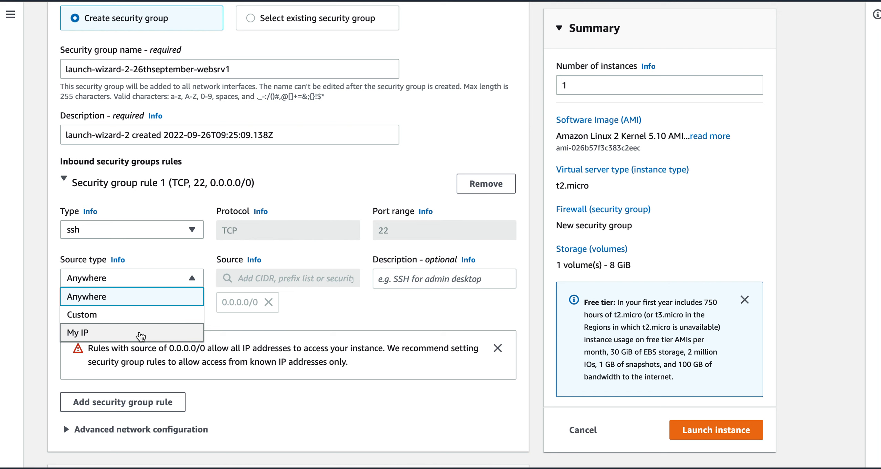
{"action": "left_click", "coordinate": [140, 336]}
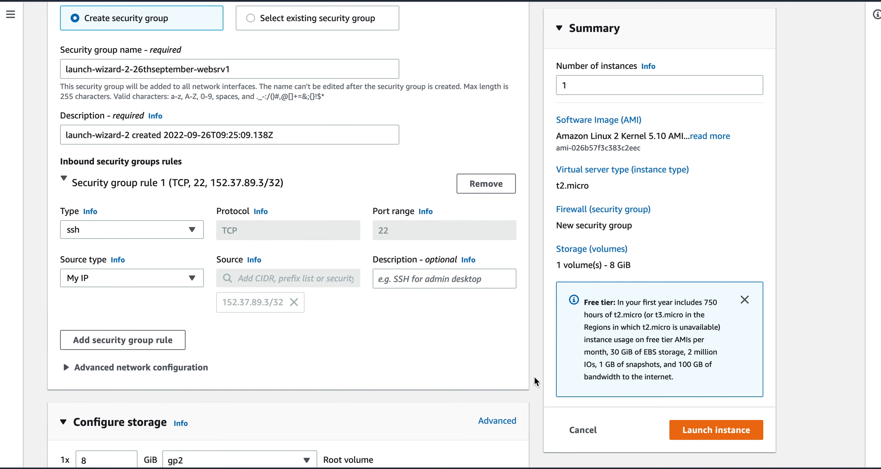
- Expand the advanced network configuration and advanced details, and review these options together with the storage settings
{"action": "scroll", "coordinate": [535, 380], "scroll_direction": "down", "scroll_amount": 5}
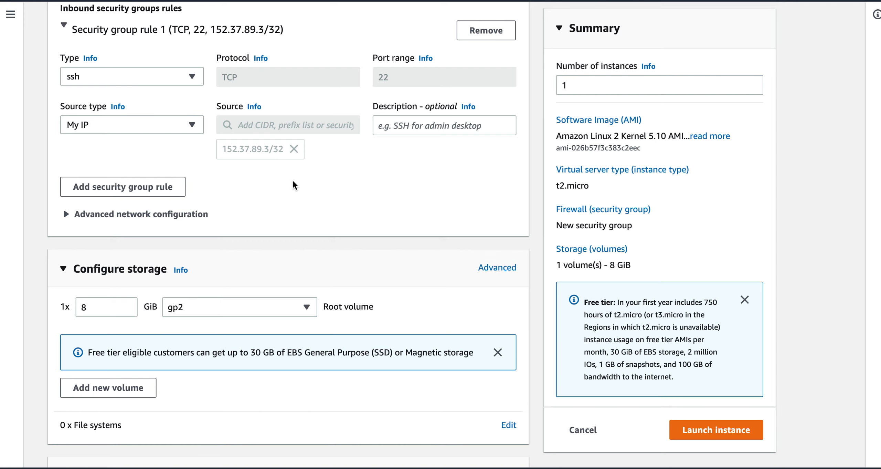
{"action": "left_click", "coordinate": [66, 214]}
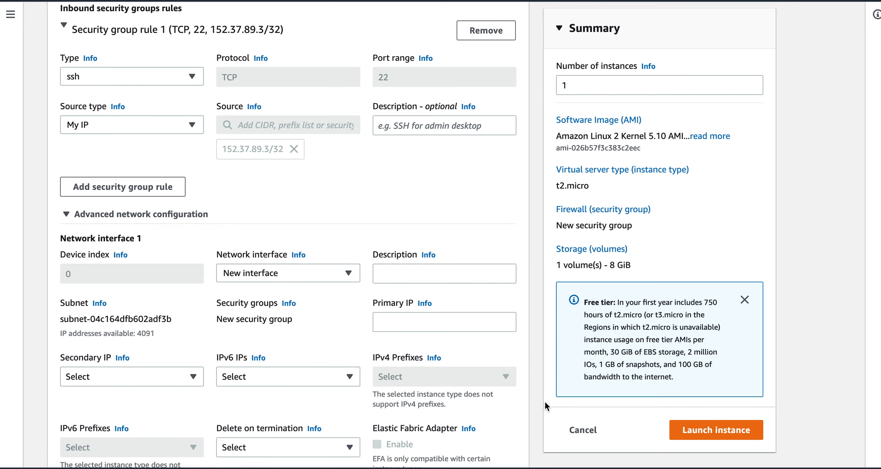
{"action": "scroll", "coordinate": [535, 402], "scroll_direction": "down", "scroll_amount": 12}
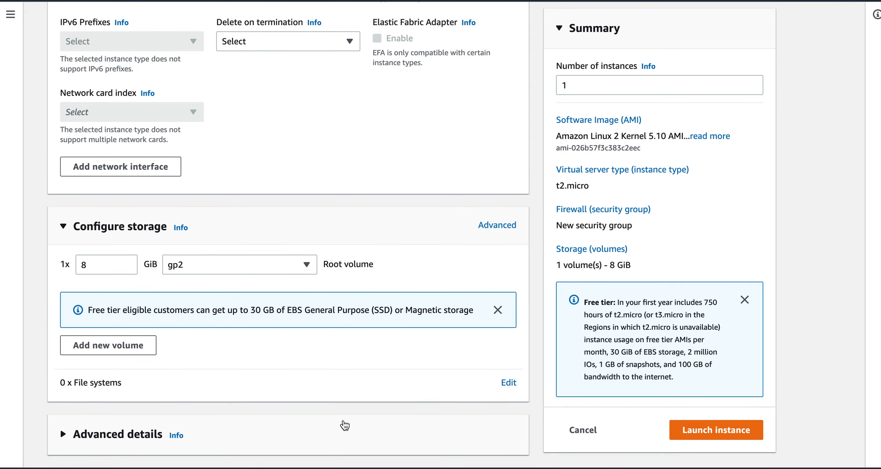
{"action": "left_click", "coordinate": [64, 435]}
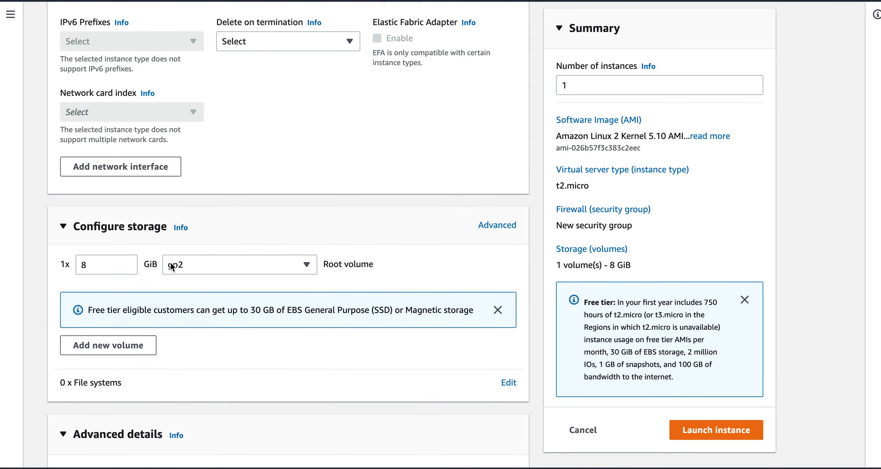
{"action": "scroll", "coordinate": [536, 436], "scroll_direction": "down", "scroll_amount": 7}
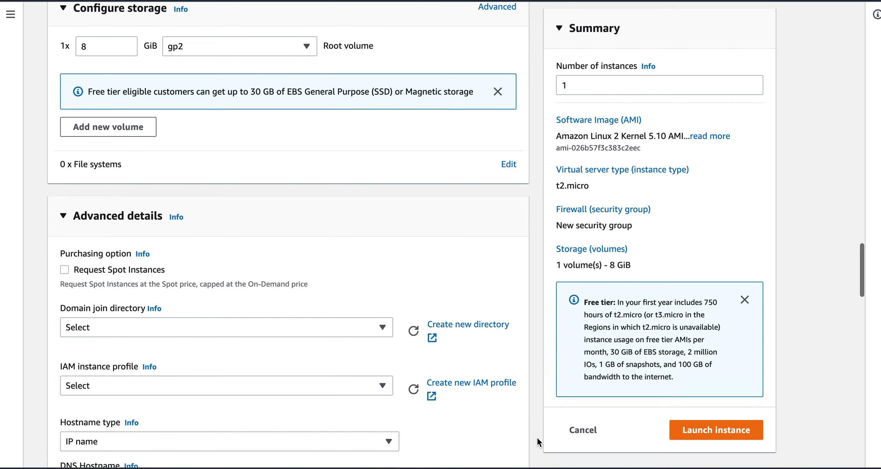
{"action": "scroll", "coordinate": [537, 437], "scroll_direction": "down", "scroll_amount": 20}
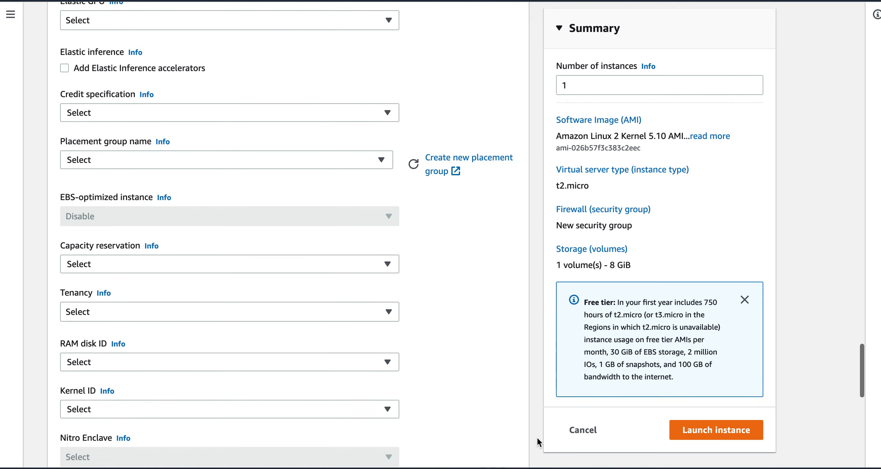
{"action": "scroll", "coordinate": [537, 436], "scroll_direction": "down", "scroll_amount": 5}
{"action": "scroll", "coordinate": [537, 436], "scroll_direction": "up", "scroll_amount": 18}
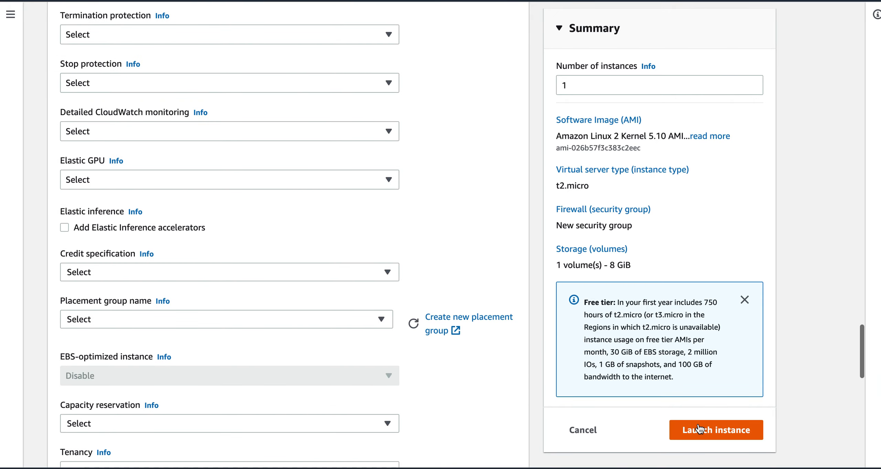
- Launch the instance, return to the instances list, and refresh it to check the instance's state and Availability Zone
{"action": "left_click", "coordinate": [707, 433]}
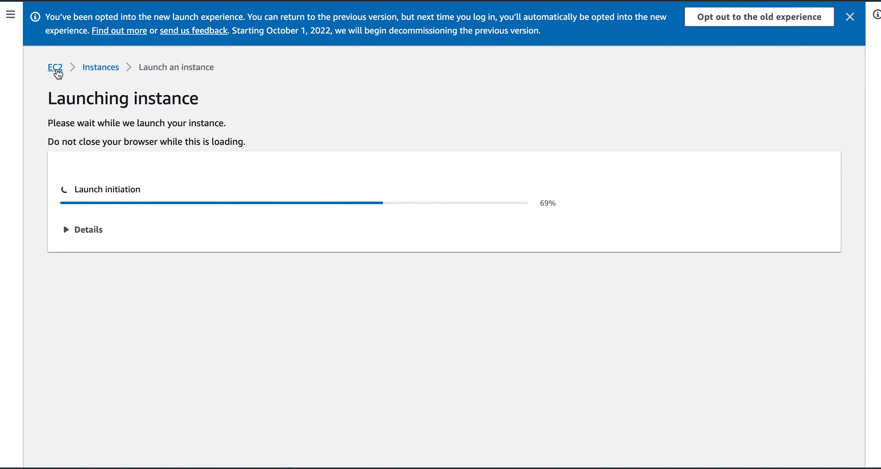
{"action": "left_click", "coordinate": [98, 66]}
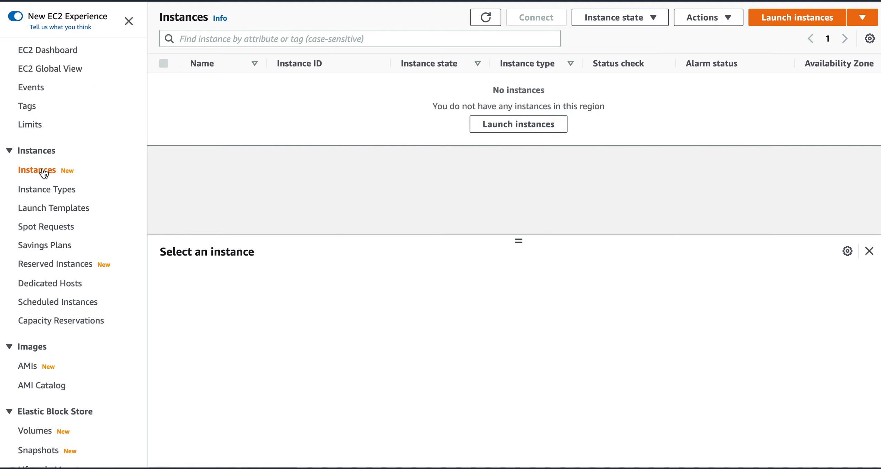
{"action": "left_click", "coordinate": [486, 18]}
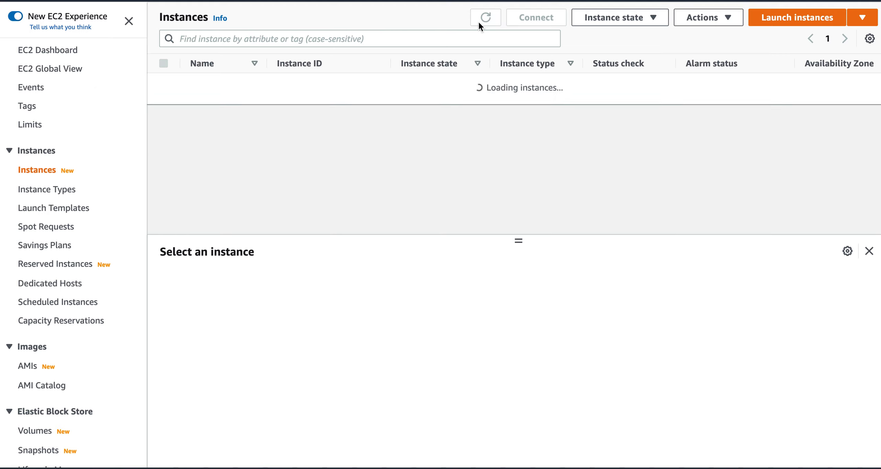
{"action": "scroll", "coordinate": [607, 84], "scroll_direction": "right", "scroll_amount": 3}
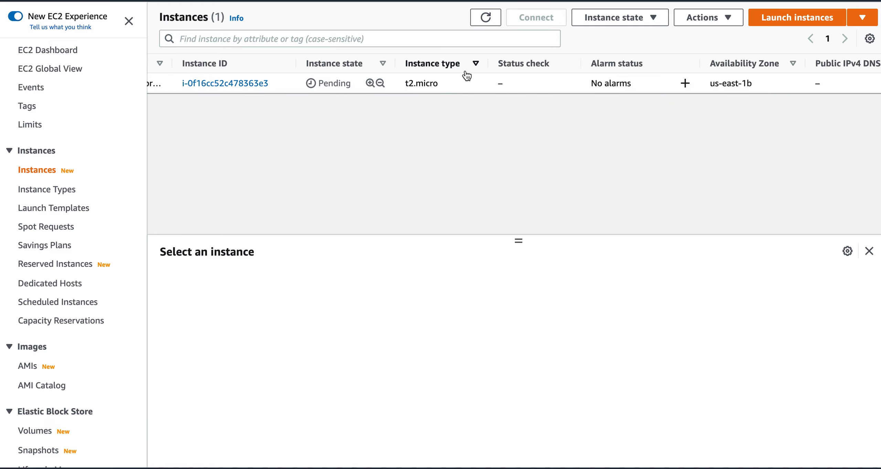
- Start launching another EC2 instance and name it private-webserver2
{"action": "scroll", "coordinate": [468, 79], "scroll_direction": "left", "scroll_amount": 3}
{"action": "left_click", "coordinate": [865, 18]}
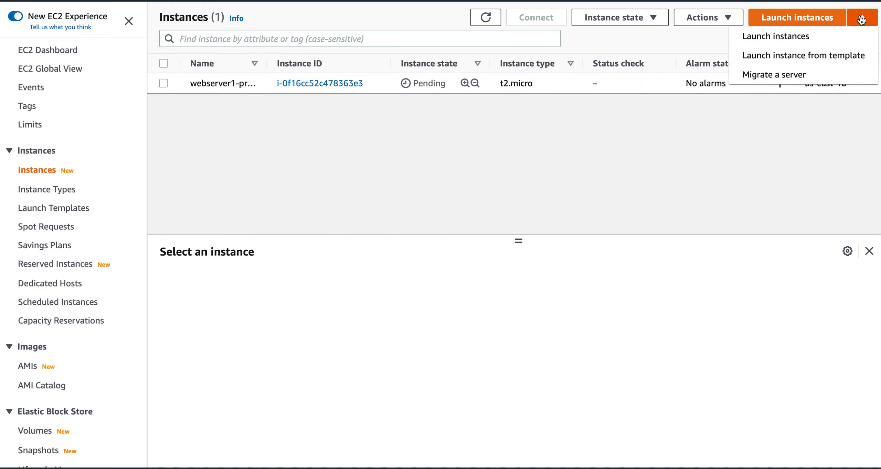
{"action": "left_click", "coordinate": [771, 41]}
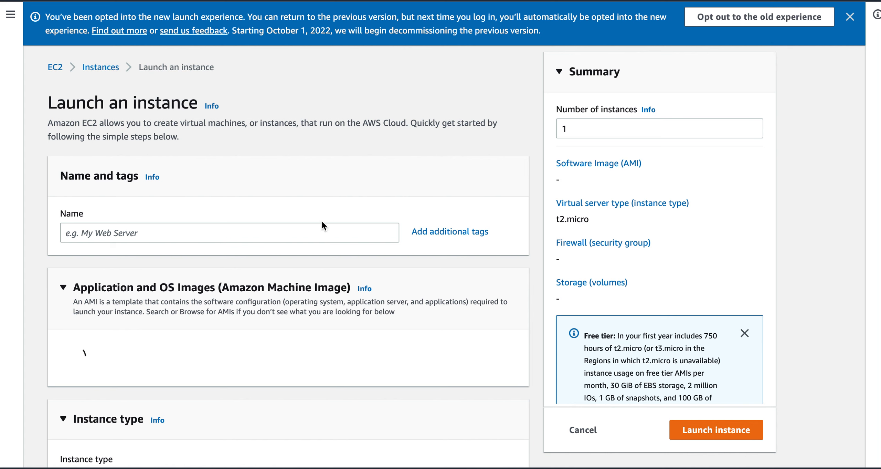
{"action": "left_click", "coordinate": [331, 231]}
{"action": "type", "text": "p"}
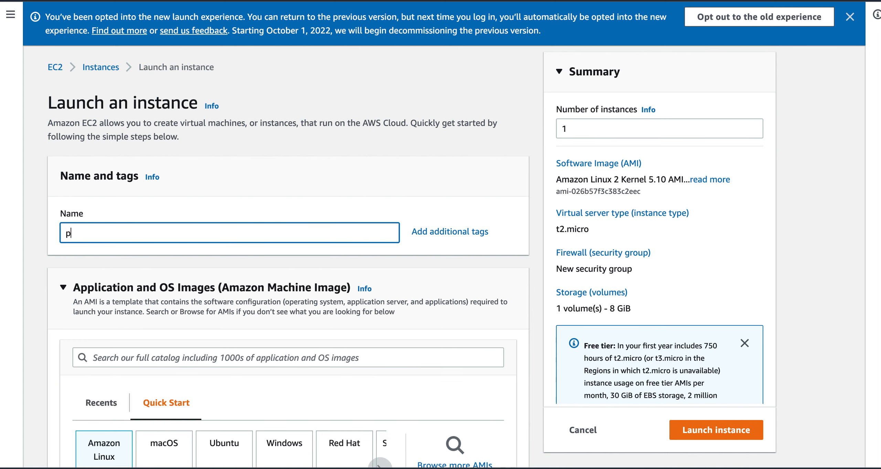
{"action": "type", "text": "rivate-webserver2"}
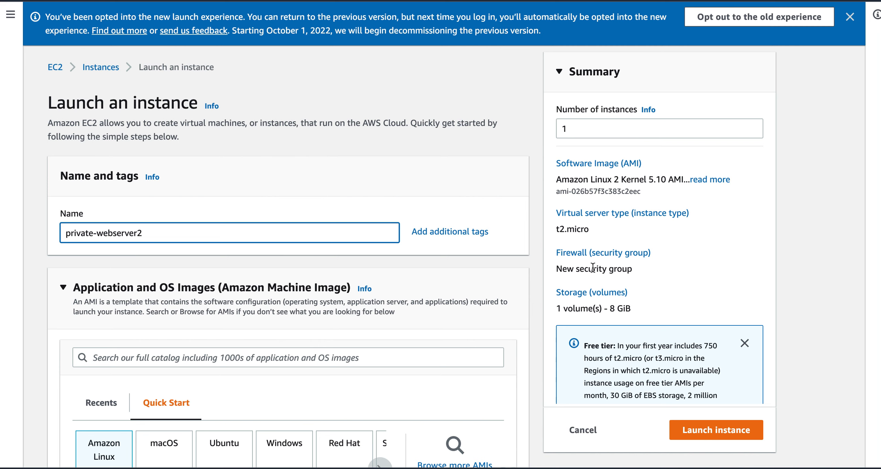
- Keep the default Amazon Linux 2 image and t2.micro type, and choose the ec2mysqlkeypair key pair for login
{"action": "scroll", "coordinate": [536, 341], "scroll_direction": "down", "scroll_amount": 5}
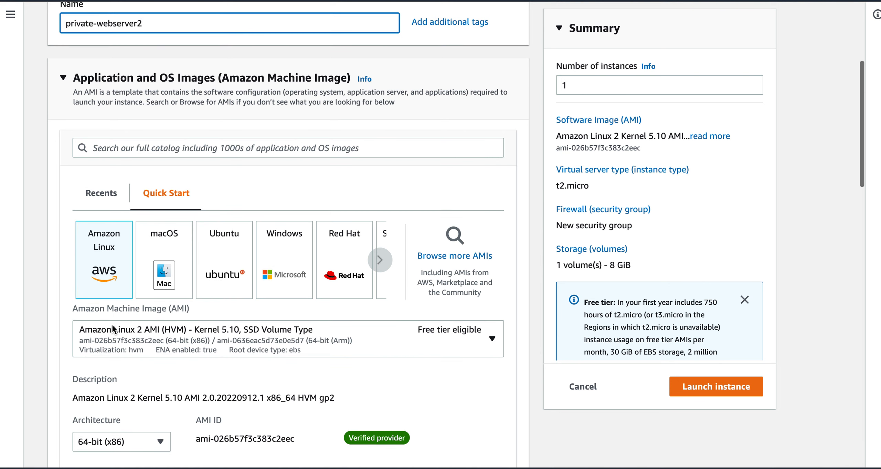
{"action": "scroll", "coordinate": [533, 328], "scroll_direction": "down", "scroll_amount": 12}
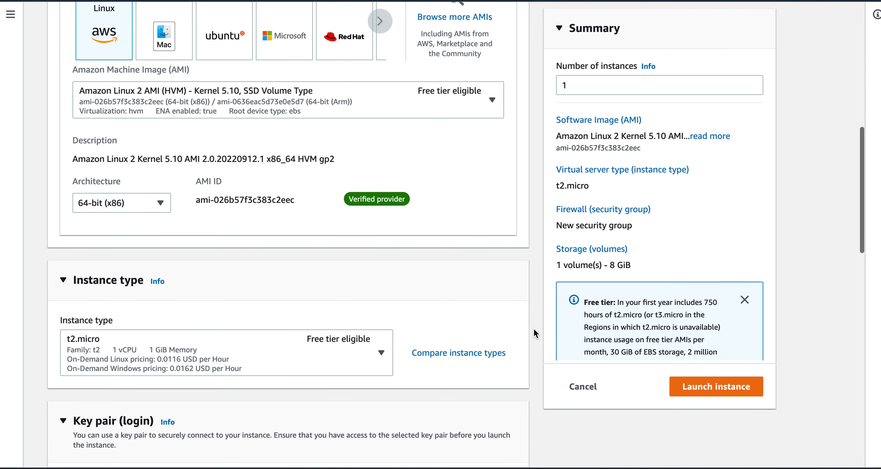
{"action": "left_click", "coordinate": [346, 274]}
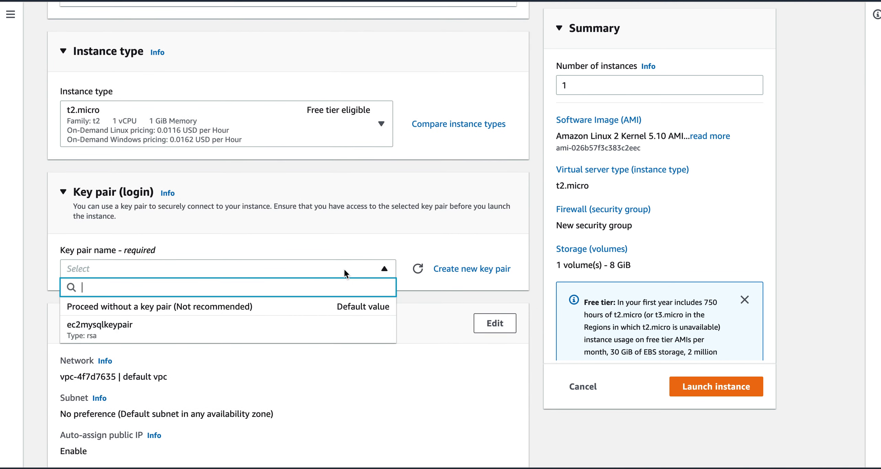
{"action": "left_click", "coordinate": [379, 328]}
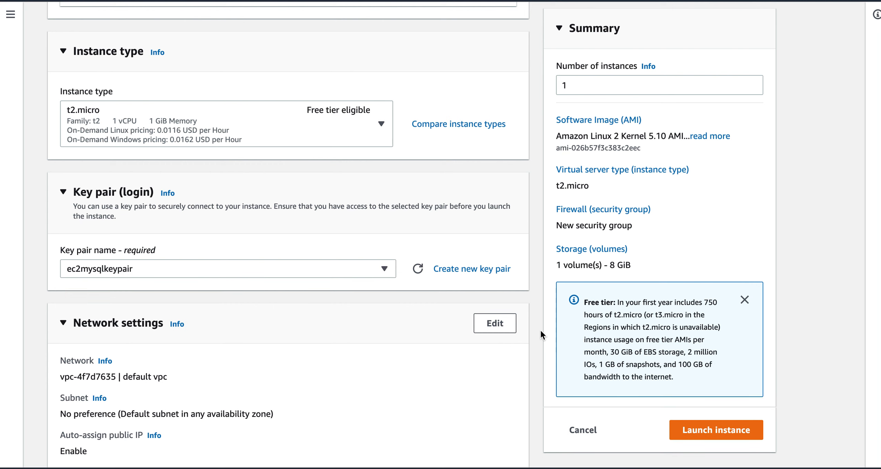
- Edit the network settings to place the instance in project-demo-1-vpc, in the subnet project-demo-1-subnet-private1-us-east-1a
{"action": "left_click", "coordinate": [502, 323]}
{"action": "scroll", "coordinate": [558, 346], "scroll_direction": "down", "scroll_amount": 4}
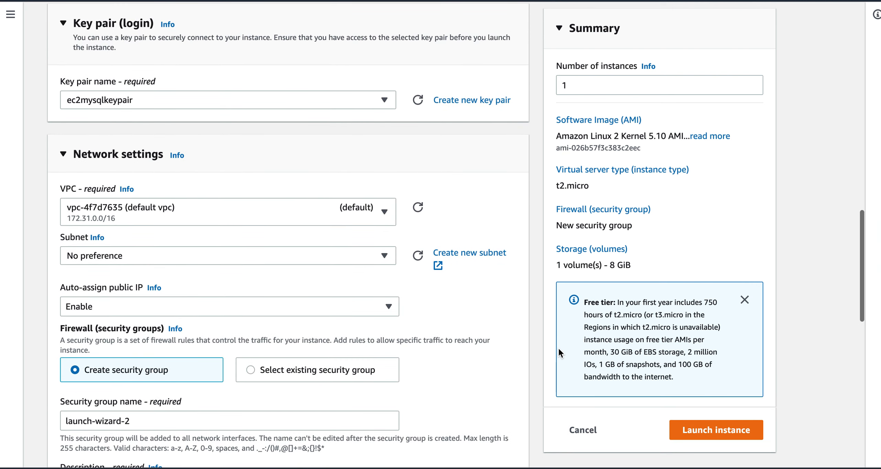
{"action": "left_click", "coordinate": [311, 208]}
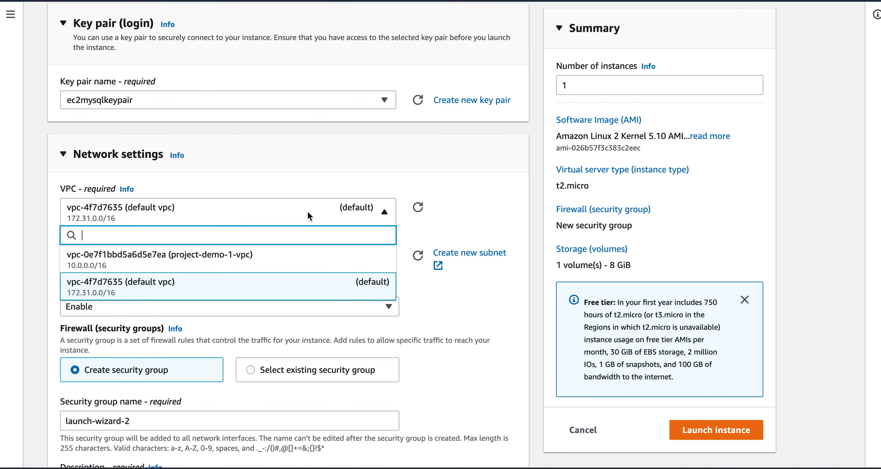
{"action": "left_click", "coordinate": [291, 263]}
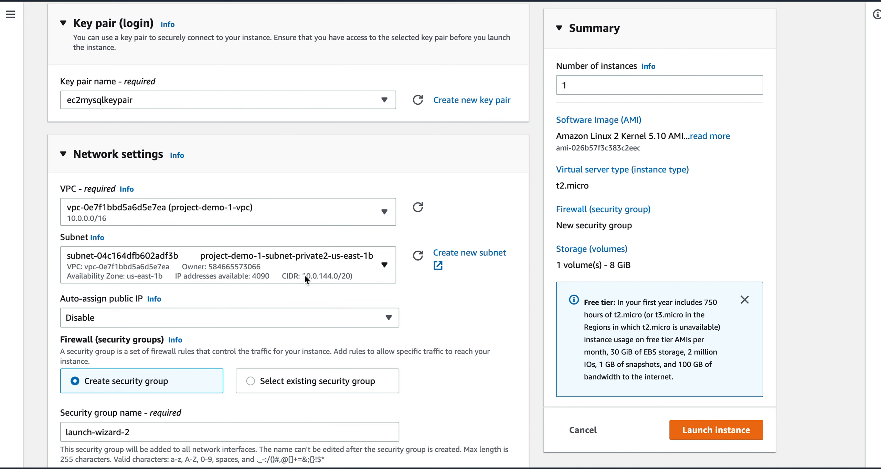
{"action": "left_click", "coordinate": [332, 270]}
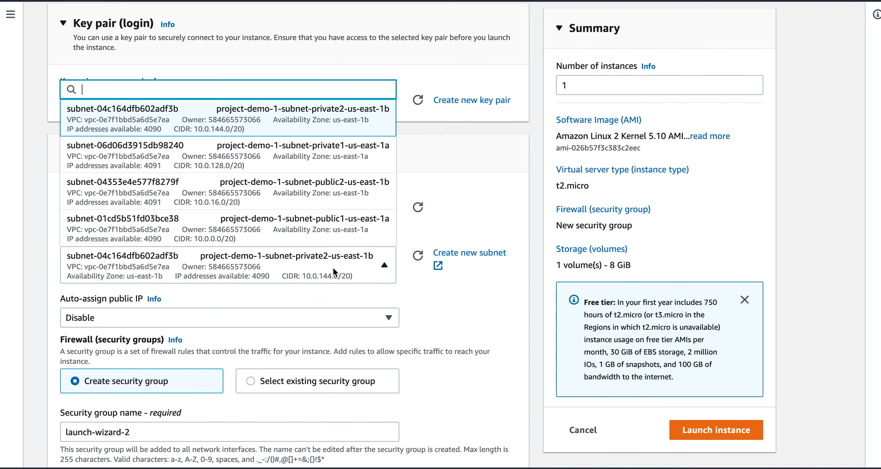
{"action": "left_click", "coordinate": [320, 152]}
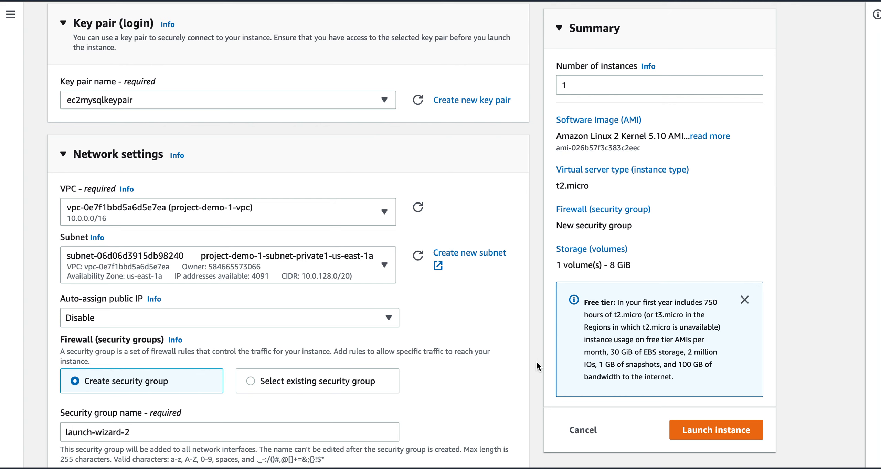
- Rename the new security group as launch-wizard-2-26sept-websrv2
{"action": "scroll", "coordinate": [536, 360], "scroll_direction": "down", "scroll_amount": 3}
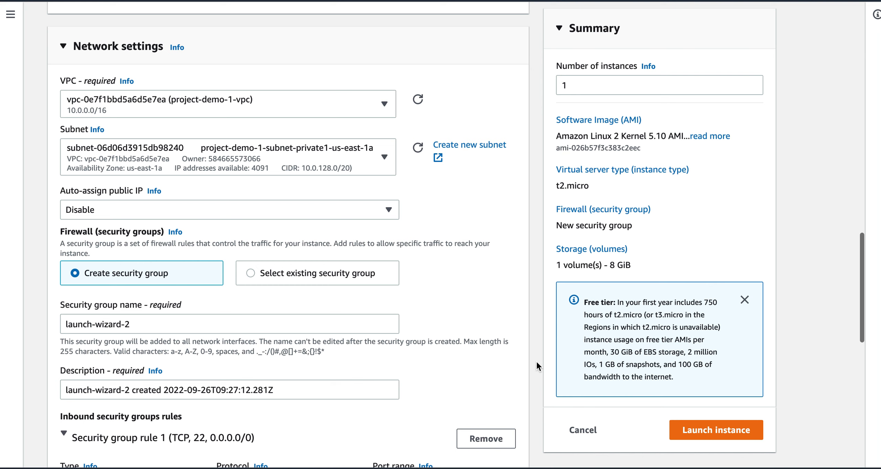
{"action": "scroll", "coordinate": [537, 360], "scroll_direction": "down", "scroll_amount": 1}
{"action": "left_click", "coordinate": [201, 291]}
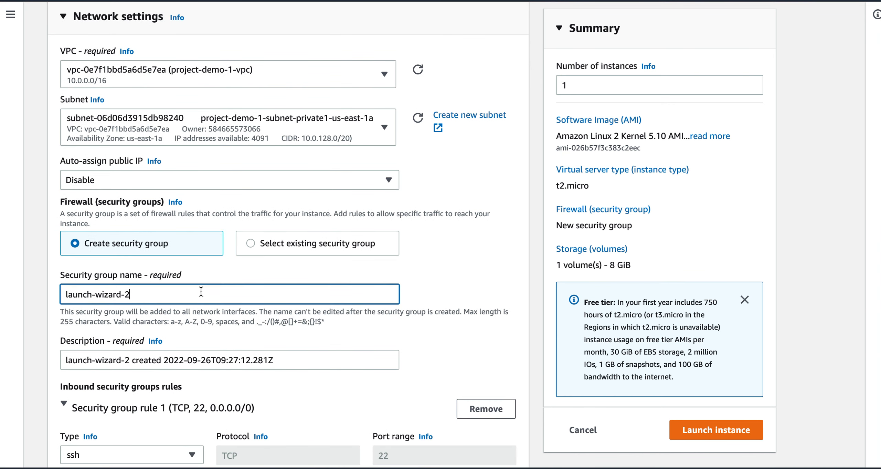
{"action": "type", "text": "-26sept-websrv2"}
{"action": "left_click", "coordinate": [531, 378]}
- Set the source type of the new group's inbound SSH rule to My IP
{"action": "scroll", "coordinate": [535, 378], "scroll_direction": "down", "scroll_amount": 8}
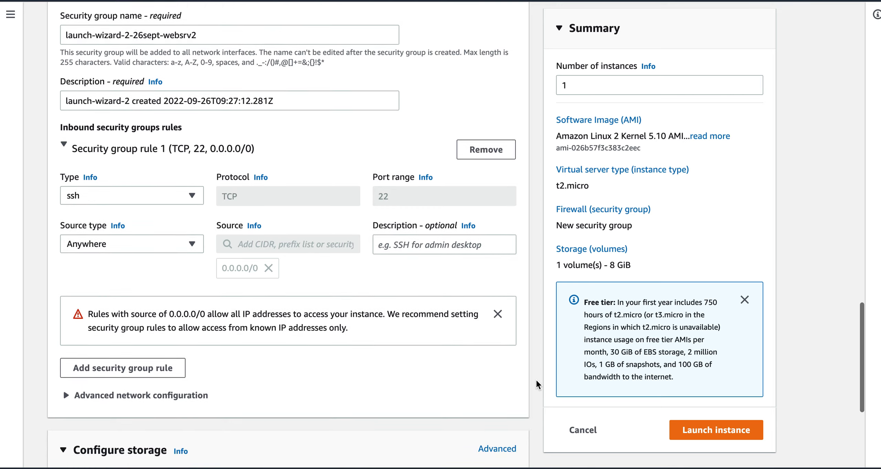
{"action": "left_click", "coordinate": [165, 223]}
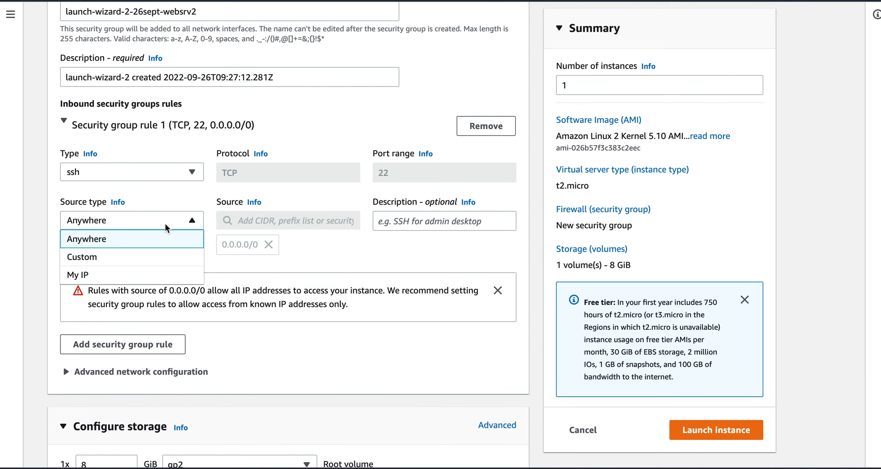
{"action": "left_click", "coordinate": [160, 273]}
- Expand the advanced details and review the storage, network, key pair, instance type and advanced settings of private-webserver2
{"action": "scroll", "coordinate": [536, 320], "scroll_direction": "down", "scroll_amount": 4}
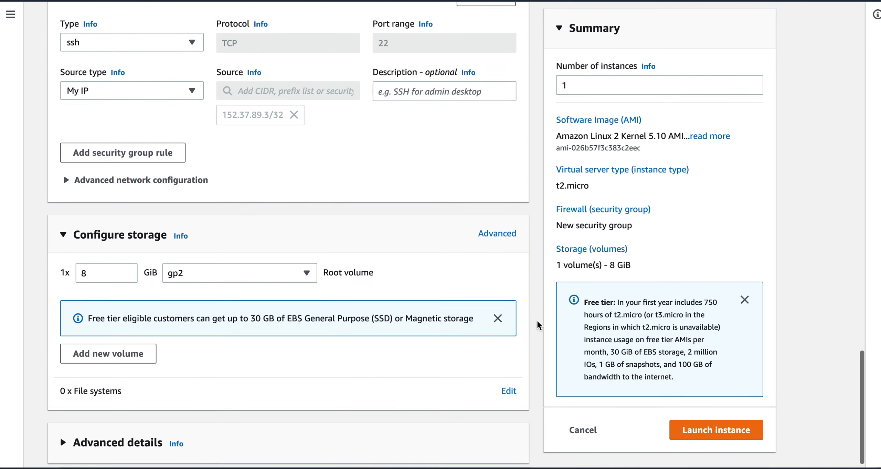
{"action": "left_click", "coordinate": [64, 434]}
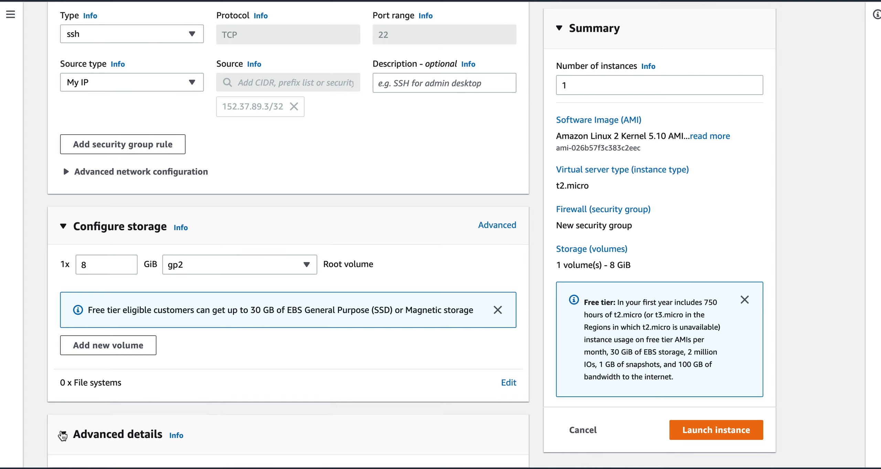
{"action": "scroll", "coordinate": [535, 261], "scroll_direction": "up", "scroll_amount": 15}
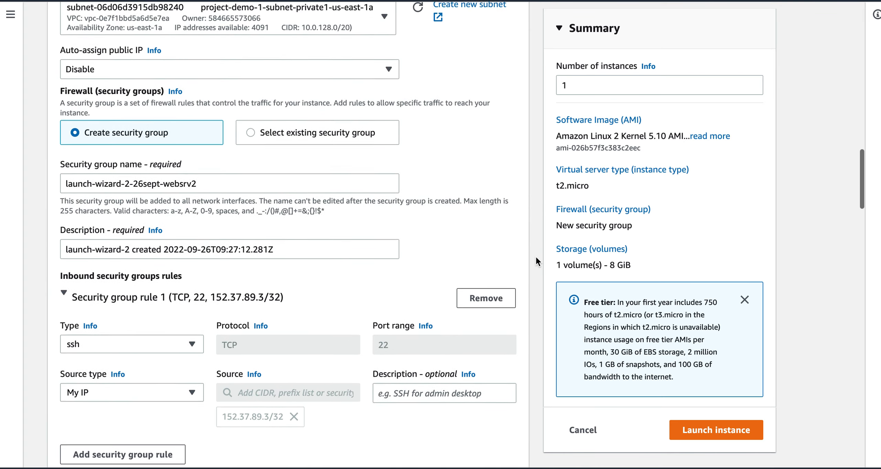
{"action": "scroll", "coordinate": [536, 261], "scroll_direction": "up", "scroll_amount": 1}
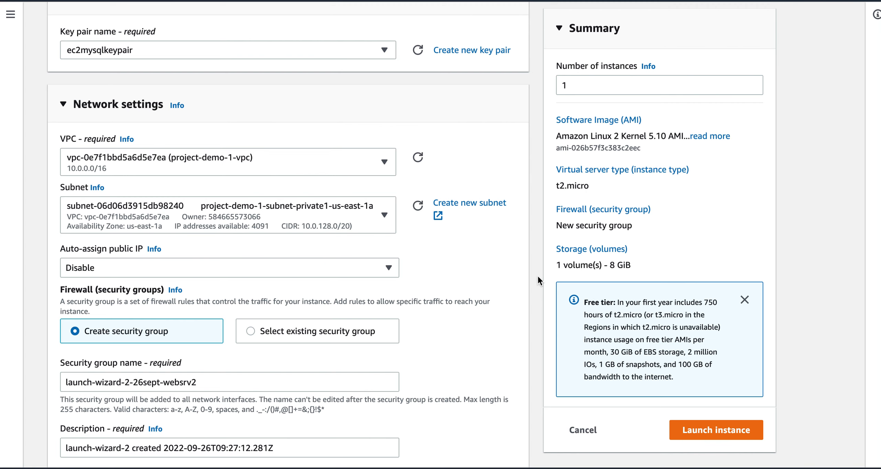
{"action": "scroll", "coordinate": [538, 277], "scroll_direction": "up", "scroll_amount": 10}
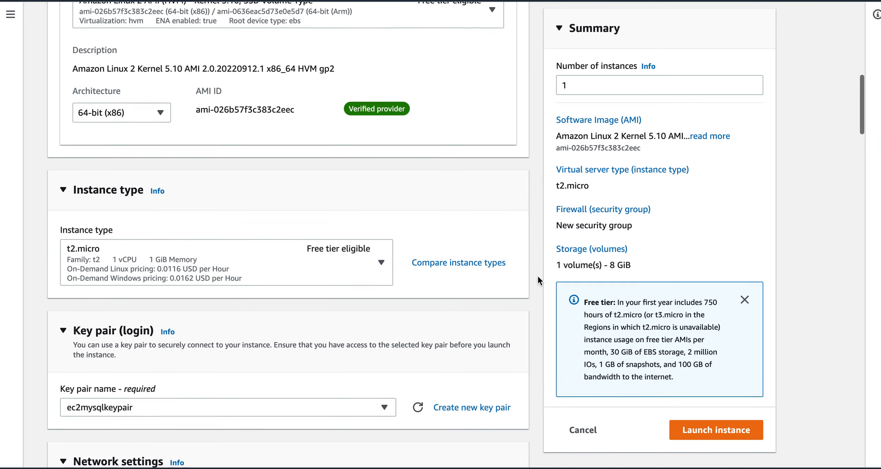
{"action": "scroll", "coordinate": [537, 277], "scroll_direction": "down", "scroll_amount": 20}
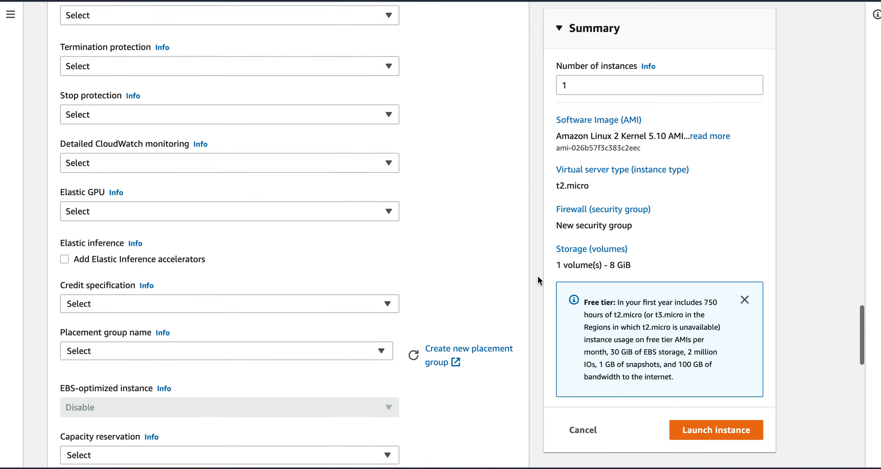
{"action": "scroll", "coordinate": [537, 275], "scroll_direction": "down", "scroll_amount": 15}
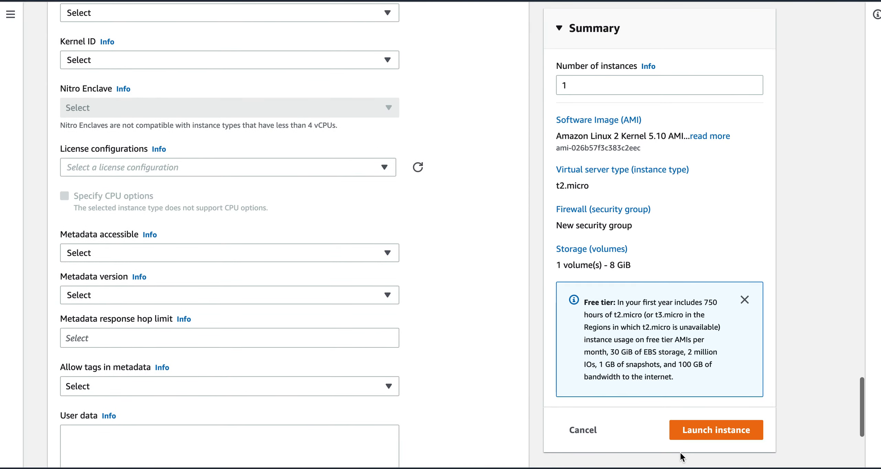
- Launch private-webserver2 and refresh the instances list to compare both web servers' states and Availability Zones
{"action": "left_click", "coordinate": [704, 434]}
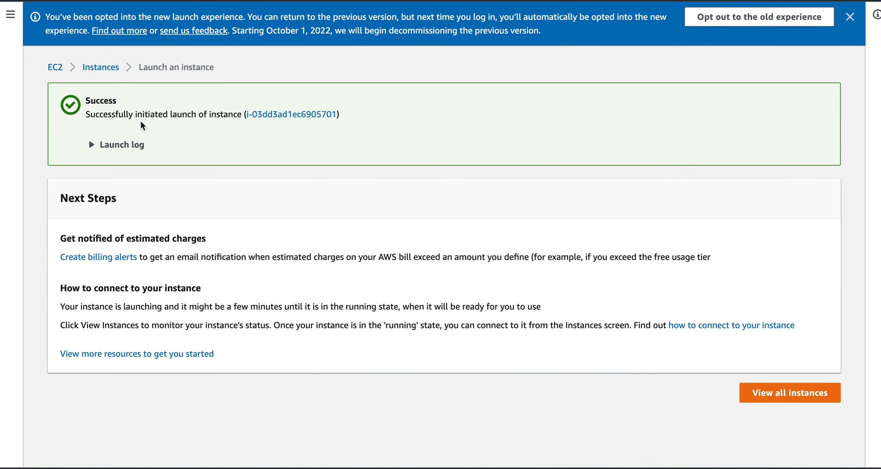
{"action": "left_click", "coordinate": [94, 68]}
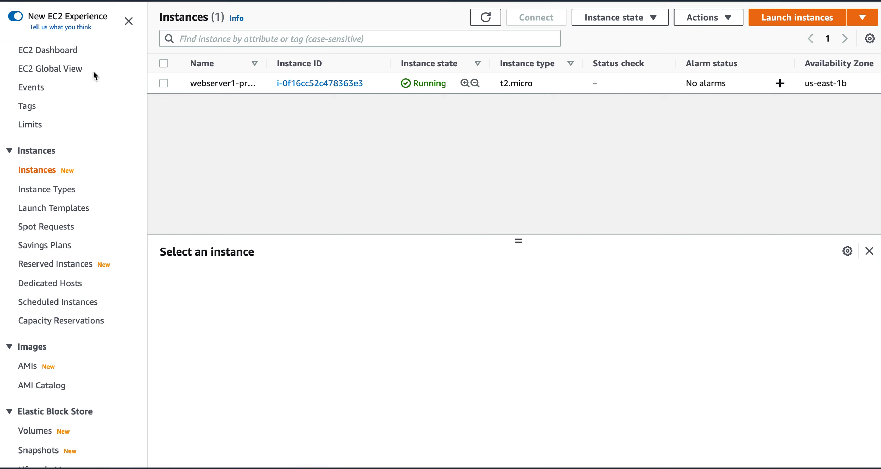
{"action": "left_click", "coordinate": [487, 20]}
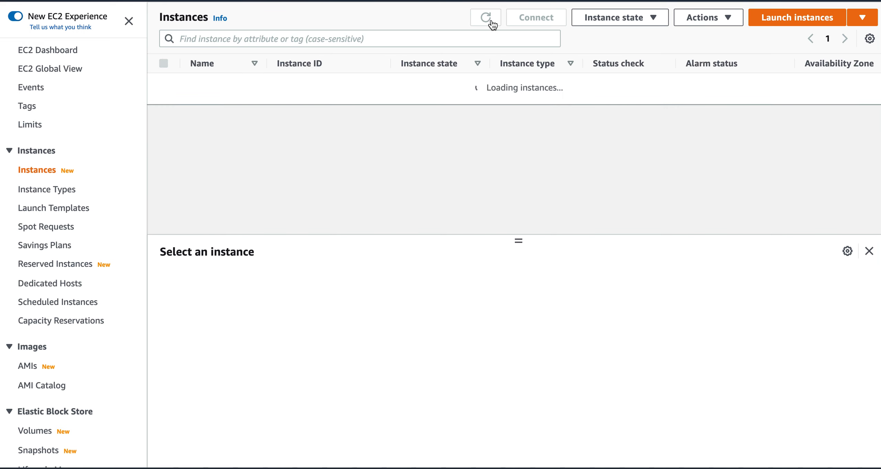
{"action": "scroll", "coordinate": [564, 105], "scroll_direction": "right", "scroll_amount": 5}
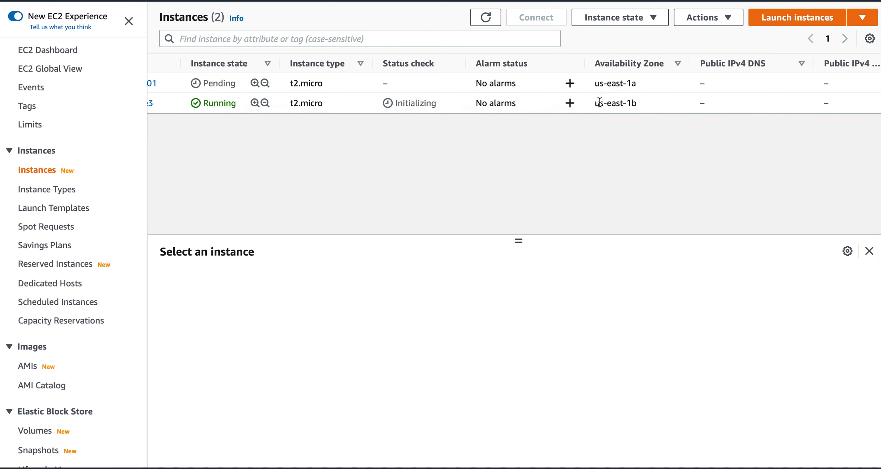
{"action": "scroll", "coordinate": [557, 103], "scroll_direction": "right", "scroll_amount": 5}
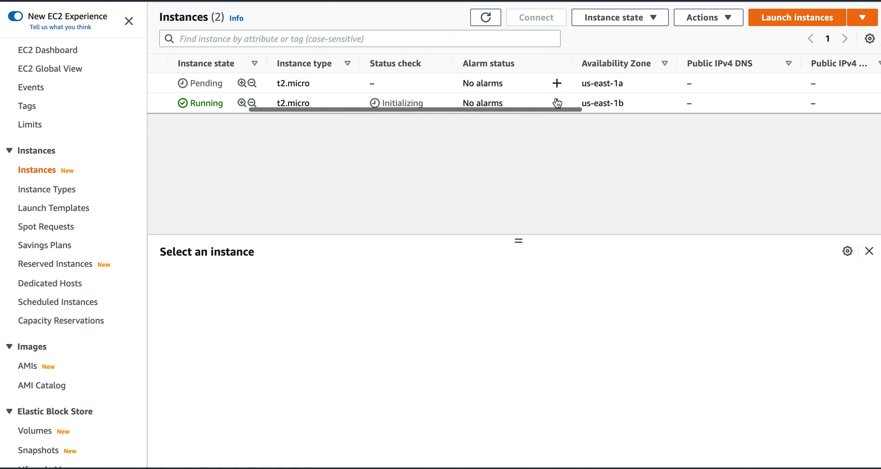
{"action": "scroll", "coordinate": [558, 103], "scroll_direction": "left", "scroll_amount": 2}
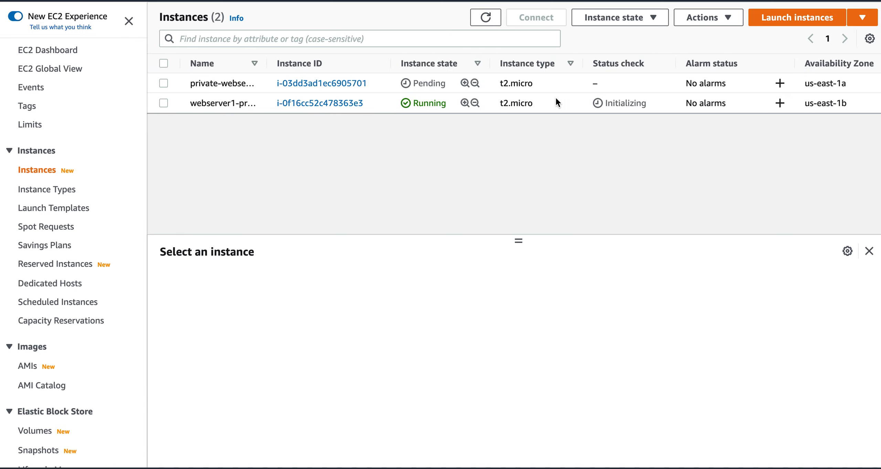
{"action": "left_click", "coordinate": [483, 22]}
- Start launching a third EC2 instance and name it bastion-host
{"action": "left_click", "coordinate": [862, 17]}
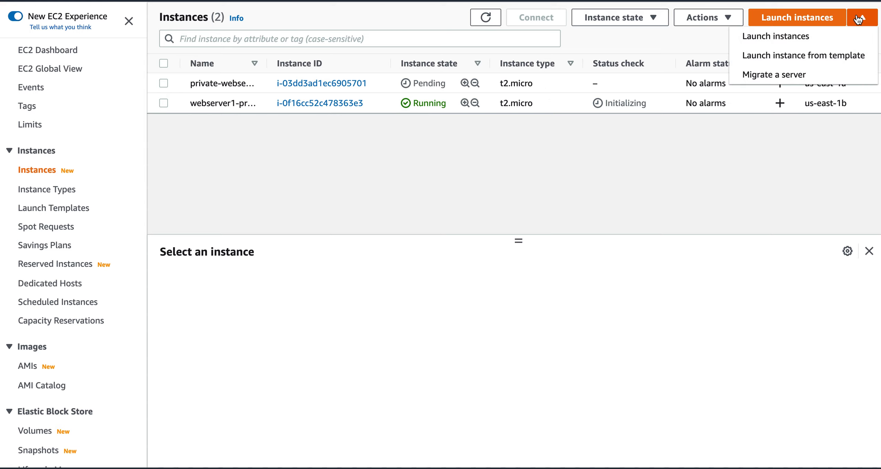
{"action": "left_click", "coordinate": [768, 44]}
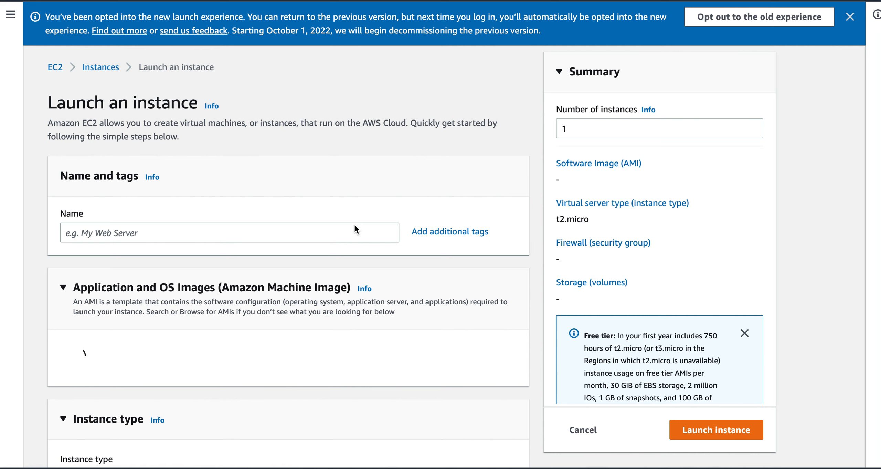
{"action": "left_click", "coordinate": [270, 230]}
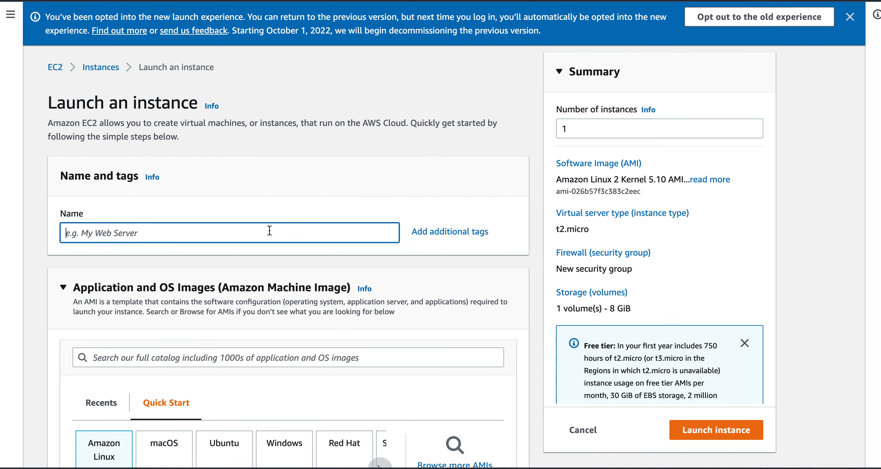
{"action": "type", "text": "bastion-h"}
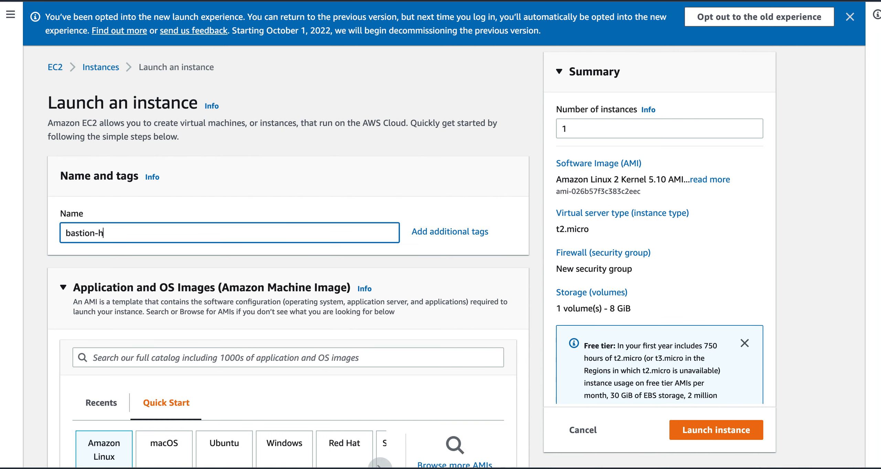
{"action": "type", "text": "ost"}
{"action": "scroll", "coordinate": [539, 350], "scroll_direction": "down", "scroll_amount": 5}
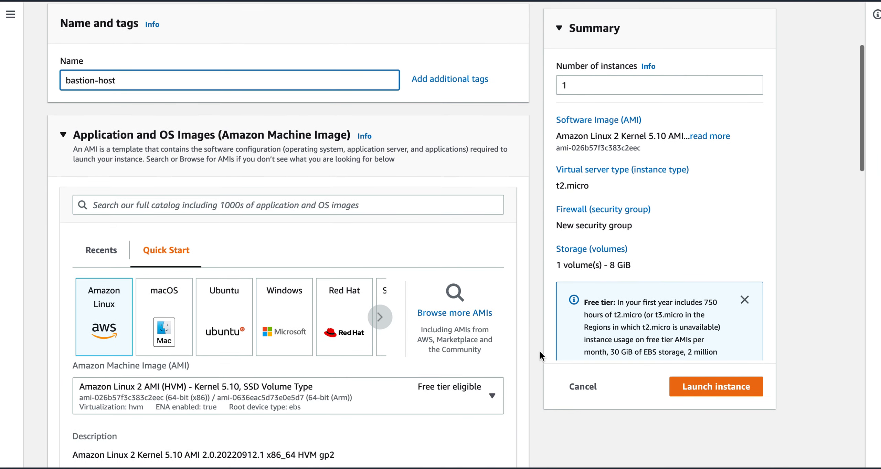
- Assign the existing ec2mysqlkeypair key pair to the bastion-host instance
{"action": "scroll", "coordinate": [540, 353], "scroll_direction": "down", "scroll_amount": 7}
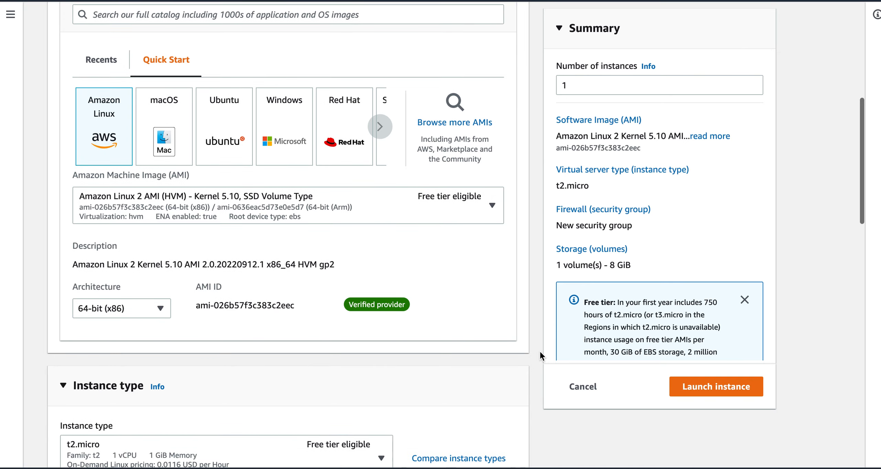
{"action": "scroll", "coordinate": [539, 350], "scroll_direction": "down", "scroll_amount": 7}
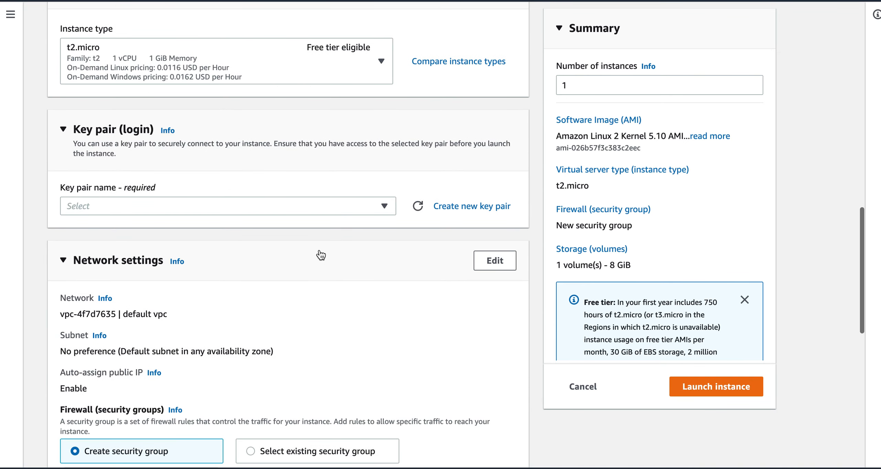
{"action": "left_click", "coordinate": [312, 208]}
{"action": "left_click", "coordinate": [310, 266]}
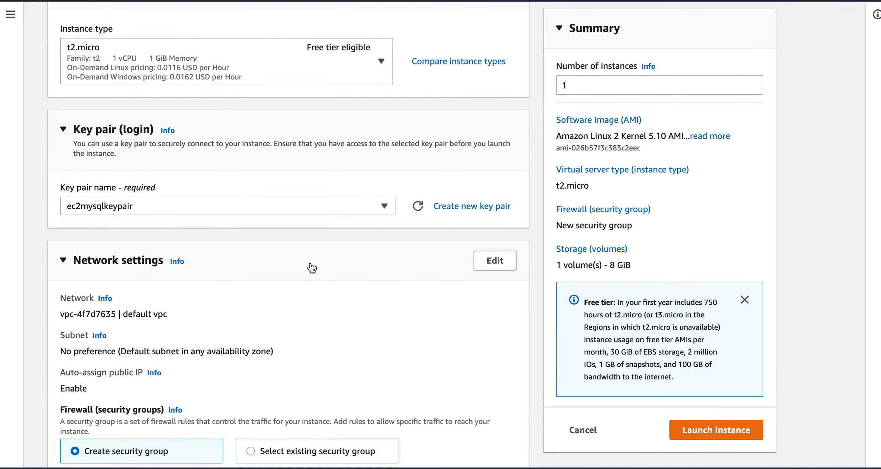
- Edit the network settings to use project-demo-1-vpc with the subnet project-demo-1-subnet-public1-us-east-1a
{"action": "left_click", "coordinate": [498, 266]}
{"action": "scroll", "coordinate": [541, 312], "scroll_direction": "down", "scroll_amount": 3}
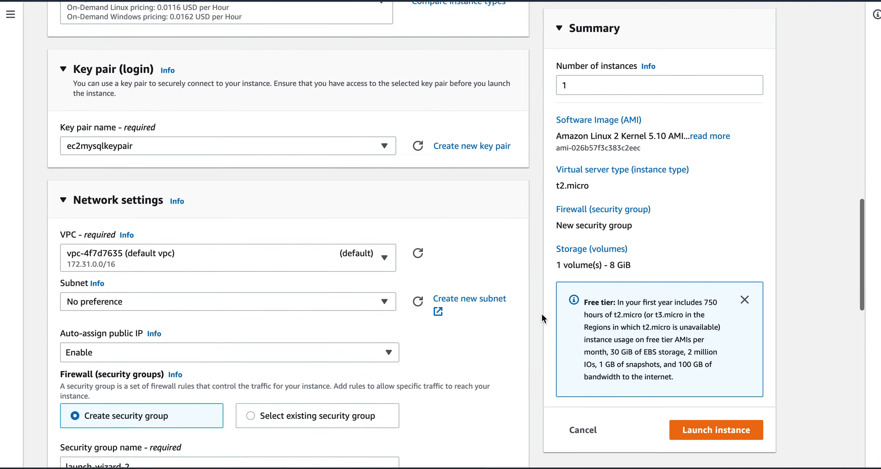
{"action": "left_click", "coordinate": [364, 192]}
{"action": "left_click", "coordinate": [354, 227]}
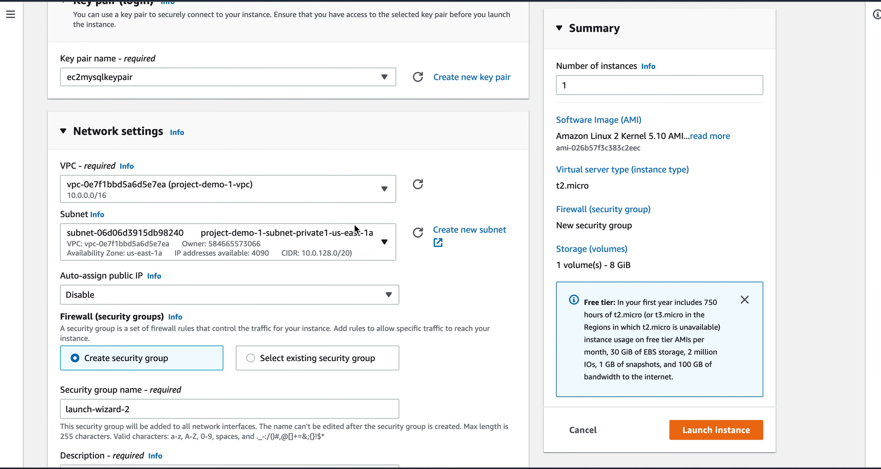
{"action": "left_click", "coordinate": [353, 245]}
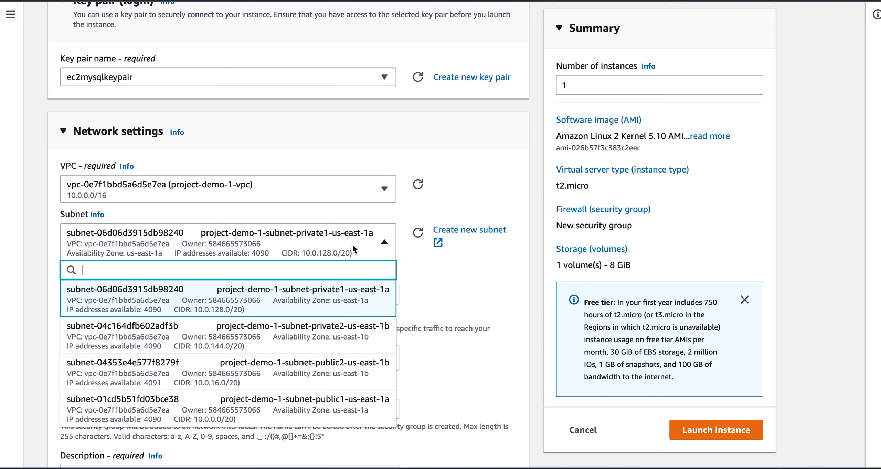
{"action": "left_click", "coordinate": [364, 405]}
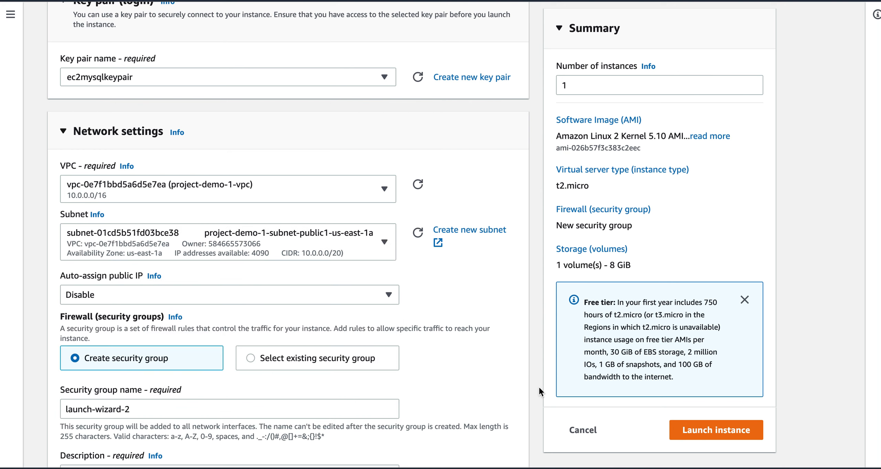
- Enable automatic public IP assignment for the bastion-host instance
{"action": "scroll", "coordinate": [538, 385], "scroll_direction": "down", "scroll_amount": 5}
{"action": "left_click", "coordinate": [222, 130]}
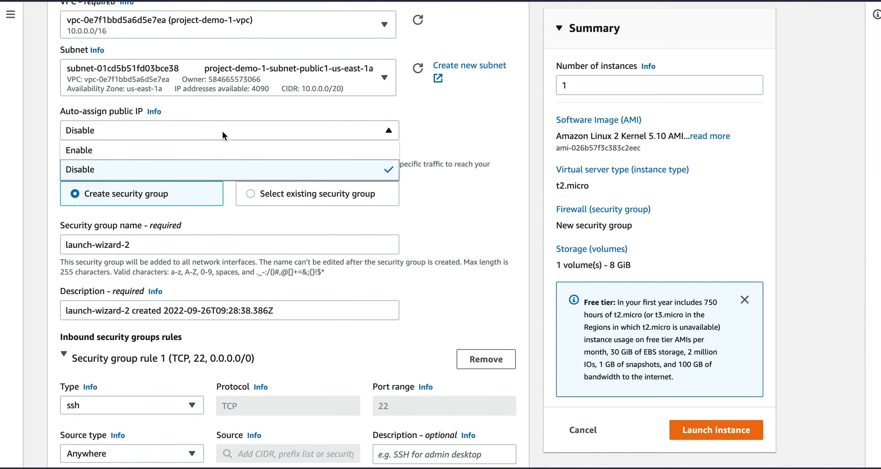
{"action": "left_click", "coordinate": [217, 152]}
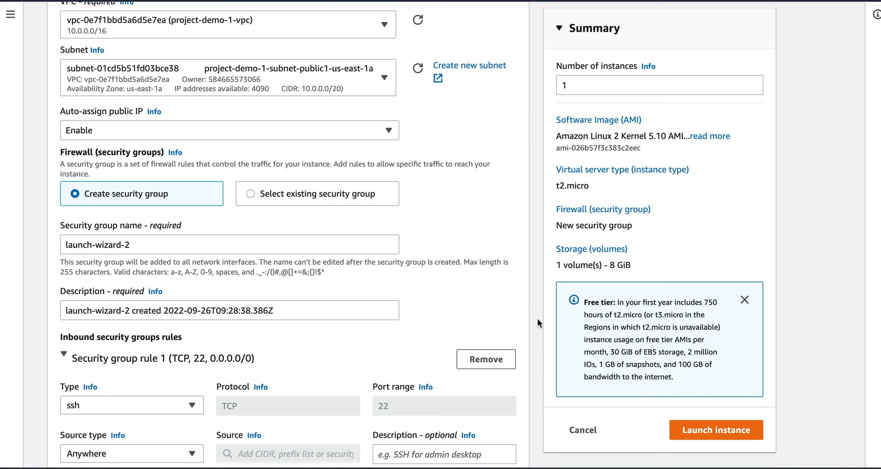
- Name the new security group launch-wizard-2-26sept-bastionhost
{"action": "left_click", "coordinate": [231, 245]}
{"action": "type", "text": "-26sep"}
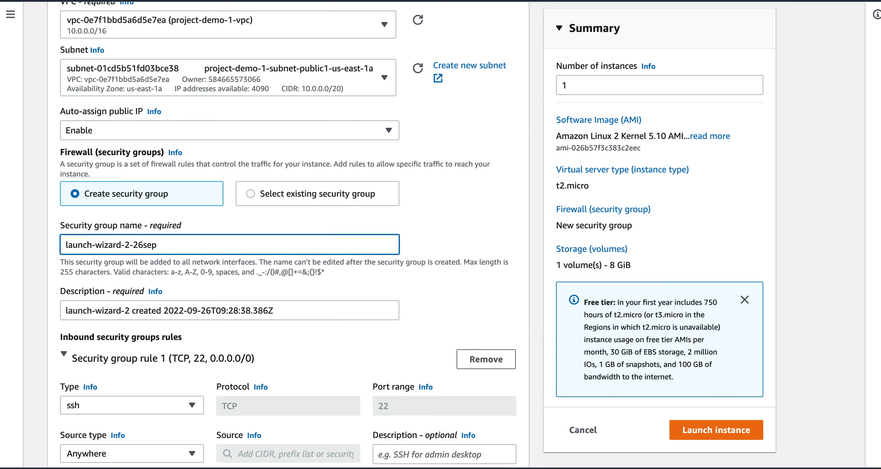
{"action": "type", "text": "t-bastionhost"}
- Restrict the bastion-host security group's inbound SSH rule to the My IP source type
{"action": "scroll", "coordinate": [535, 352], "scroll_direction": "down", "scroll_amount": 3}
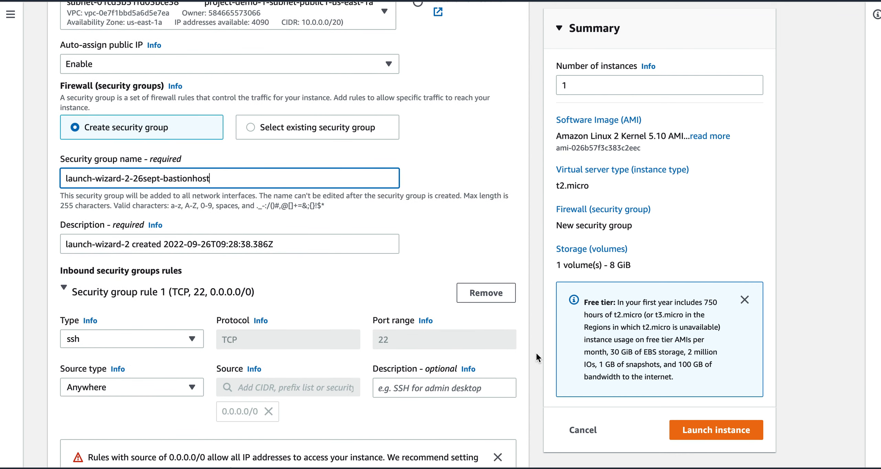
{"action": "scroll", "coordinate": [535, 351], "scroll_direction": "down", "scroll_amount": 6}
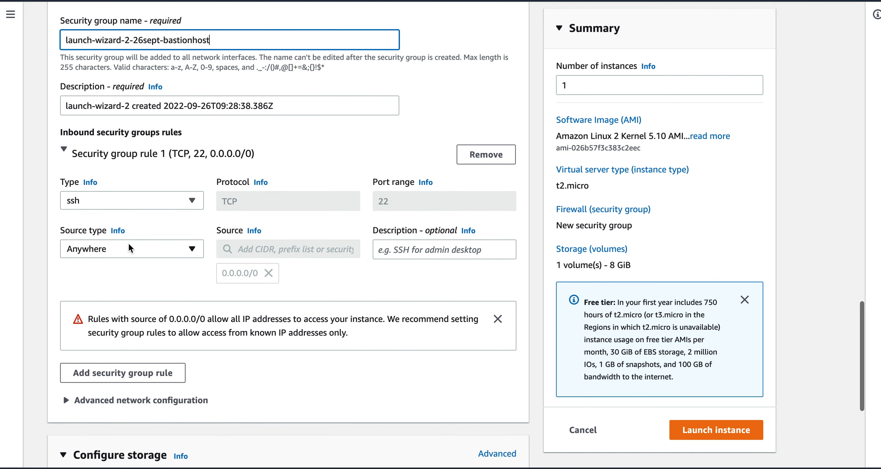
{"action": "left_click", "coordinate": [130, 249]}
{"action": "left_click", "coordinate": [134, 304]}
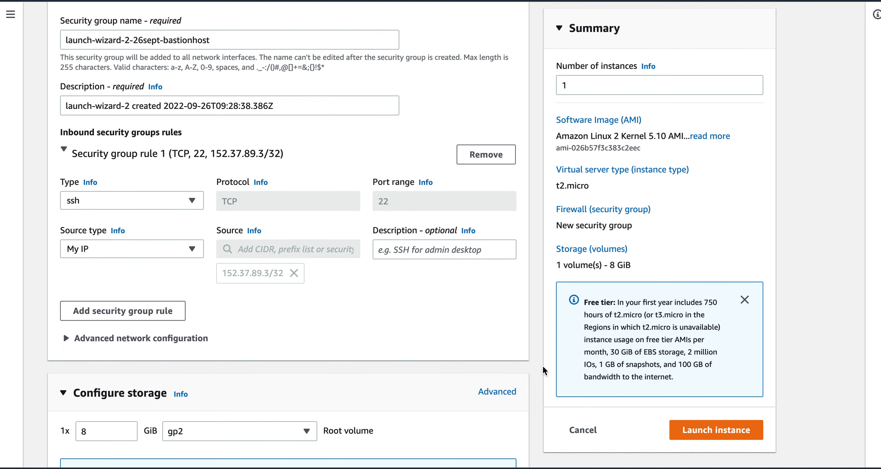
- Review the storage and advanced details, launch bastion-host, and refresh the instances list
{"action": "scroll", "coordinate": [540, 387], "scroll_direction": "down", "scroll_amount": 7}
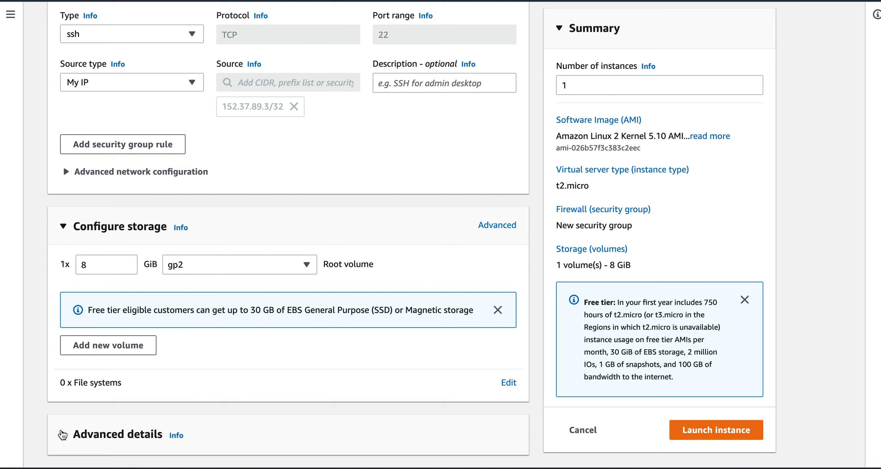
{"action": "left_click", "coordinate": [63, 435]}
{"action": "scroll", "coordinate": [540, 403], "scroll_direction": "down", "scroll_amount": 20}
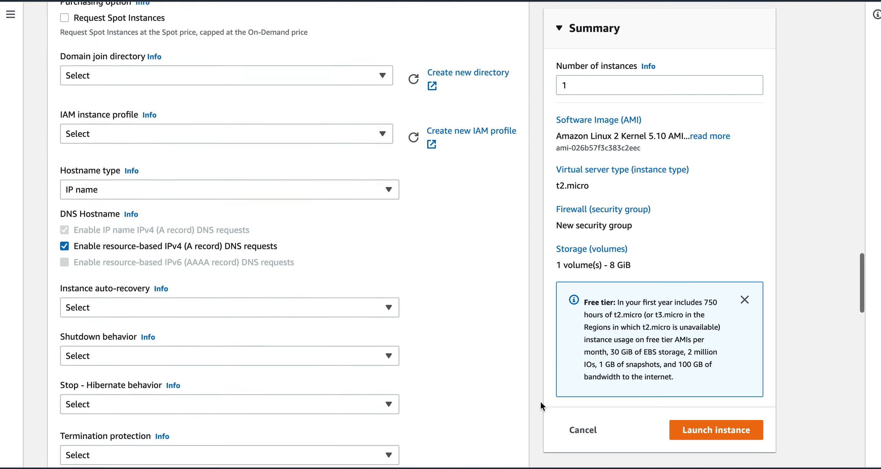
{"action": "left_click", "coordinate": [697, 431]}
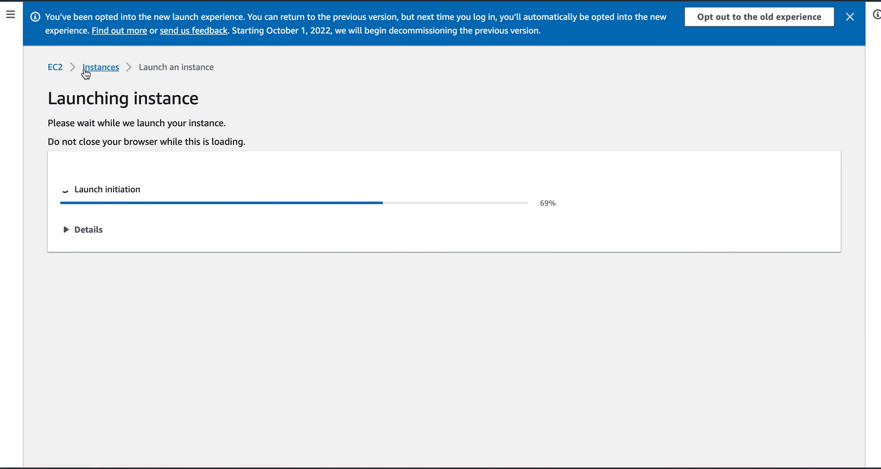
{"action": "left_click", "coordinate": [85, 69]}
{"action": "left_click", "coordinate": [485, 18]}
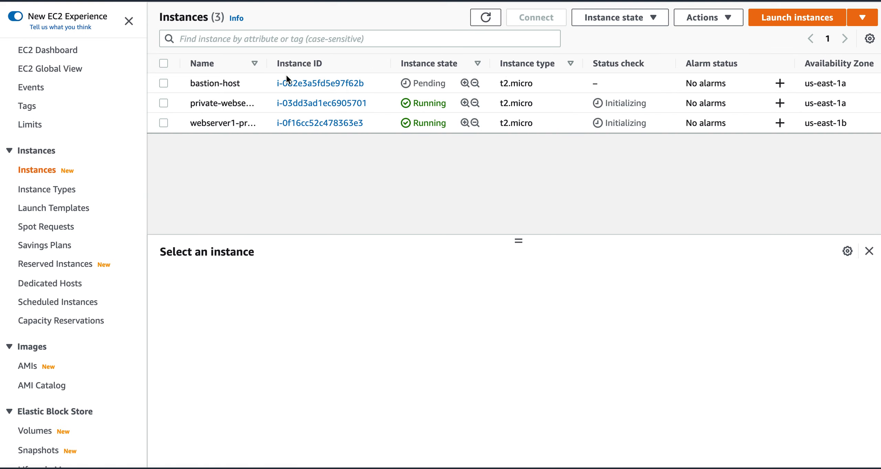
- Widen the instances list's Name column and copy the example SSH connection command of private-webserver2
{"action": "left_click_drag", "start_coordinate": [267, 63], "coordinate": [315, 67]}
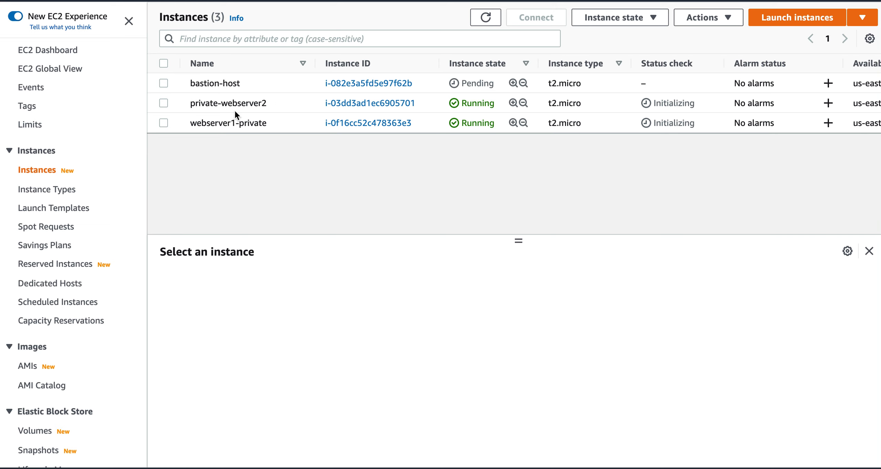
{"action": "left_click", "coordinate": [163, 103]}
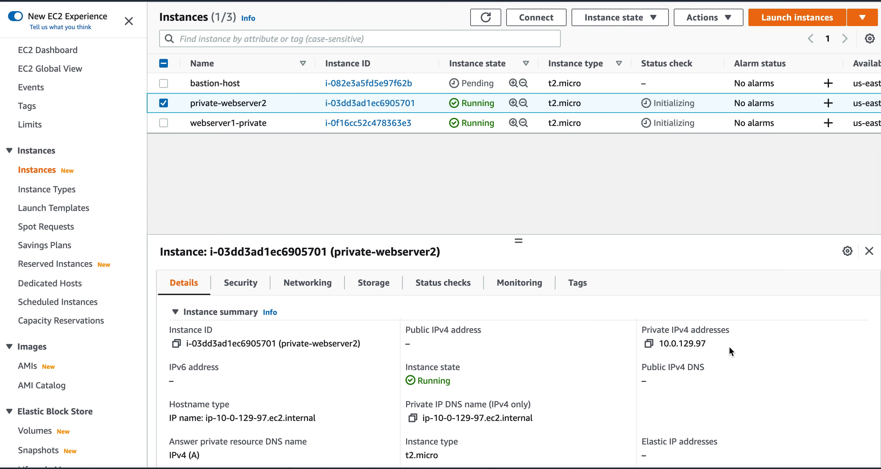
{"action": "left_click", "coordinate": [536, 17]}
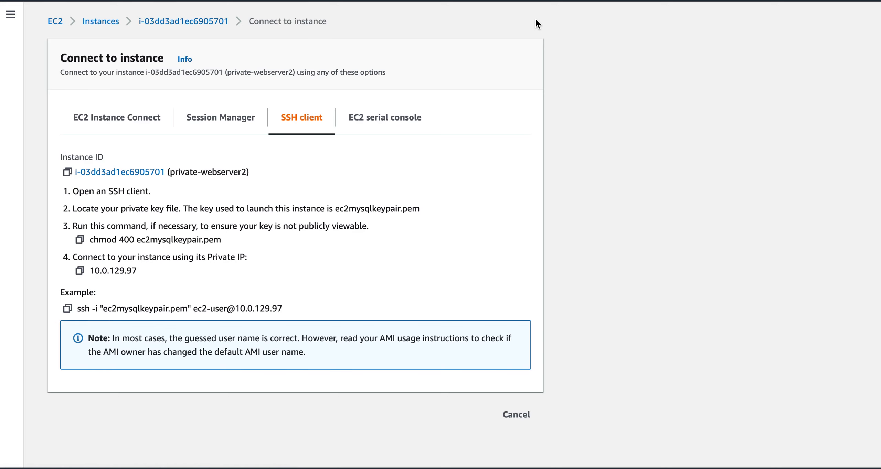
{"action": "left_click", "coordinate": [67, 308]}
- Switch to Terminal and change from the GCP directory to the AWS directory beside it
{"action": "key", "text": "super+Tab"}
{"action": "key", "text": "super+Tab"}
{"action": "key", "text": "super+Tab"}
{"action": "key", "text": "super+Tab"}
{"action": "key", "text": "super+Tab"}
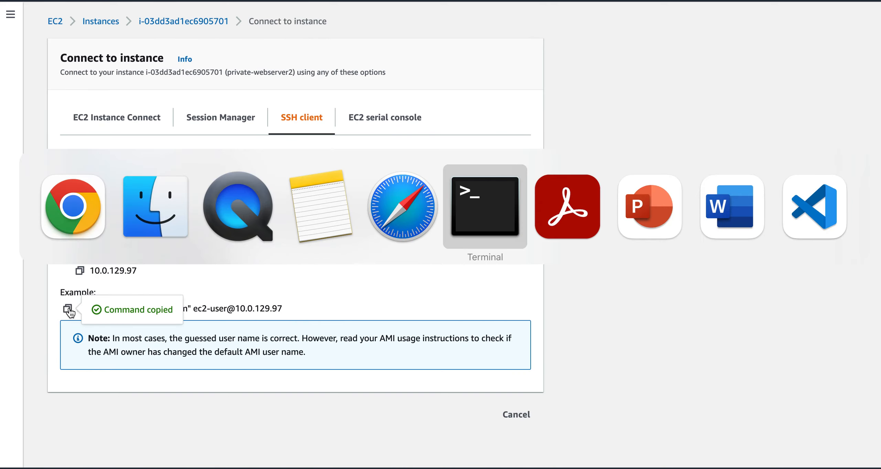
{"action": "key", "text": "Return"}
{"action": "key", "text": "Return"}
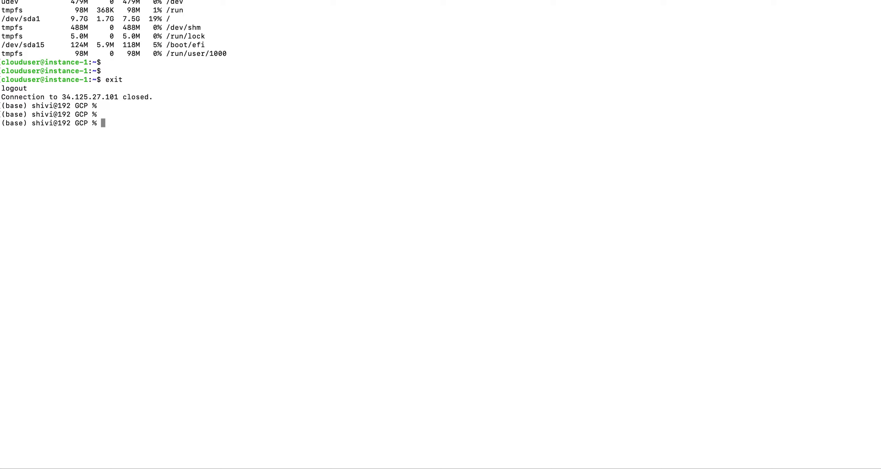
{"action": "type", "text": "cd.."}
{"action": "key", "text": "Return"}
{"action": "type", "text": "c"}
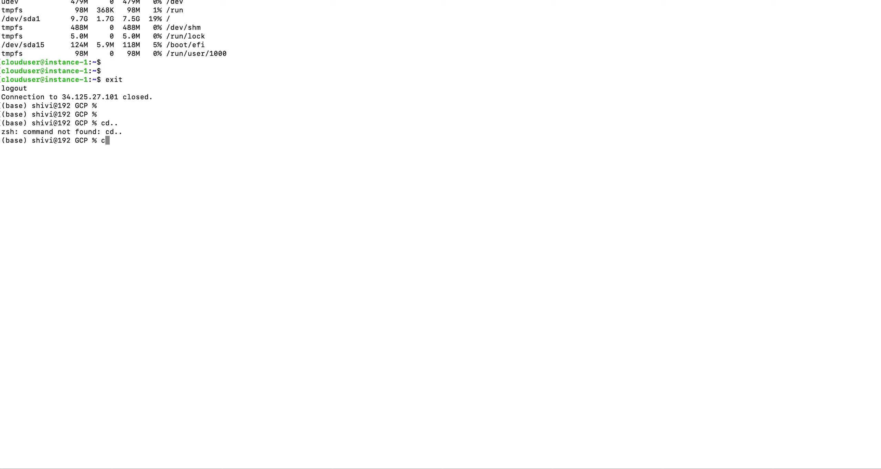
{"action": "type", "text": "d .."}
{"action": "key", "text": "Return"}
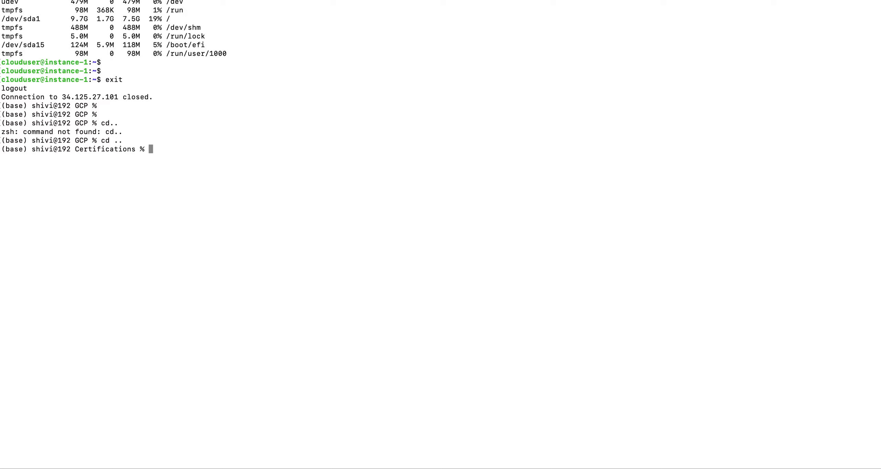
{"action": "type", "text": "cd AWS"}
{"action": "key", "text": "Return"}
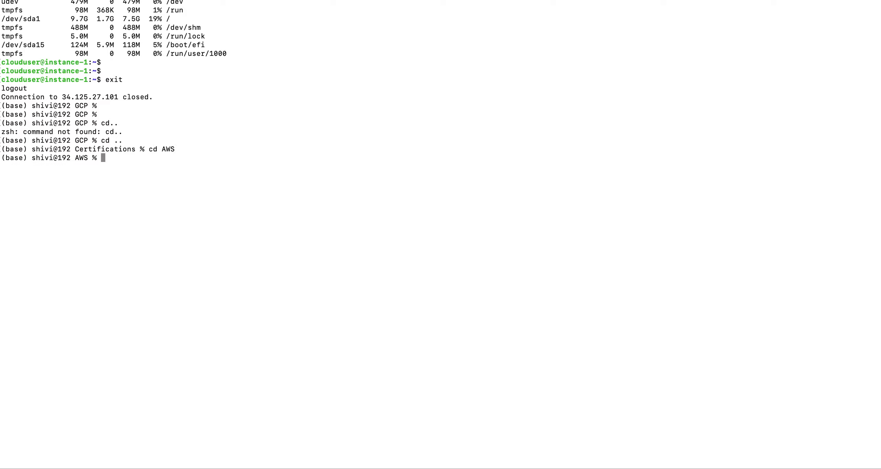
- List the AWS directory's files to check for the key file, and clear the terminal screen
{"action": "type", "text": "ls"}
{"action": "key", "text": "Return"}
{"action": "type", "text": "clear"}
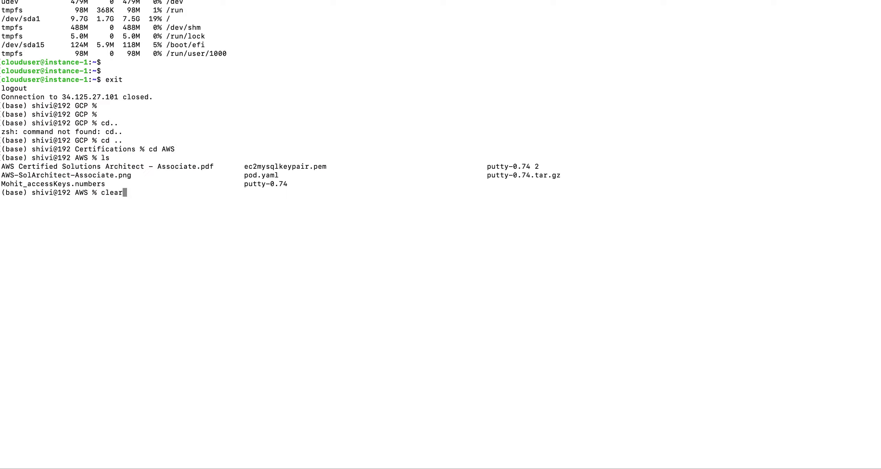
{"action": "key", "text": "Return"}
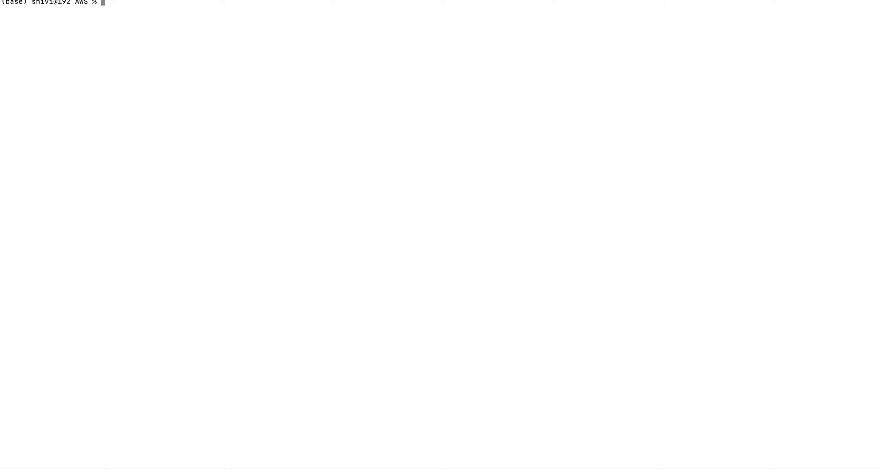
{"action": "key", "text": "Return"}
{"action": "key", "text": "Return"}
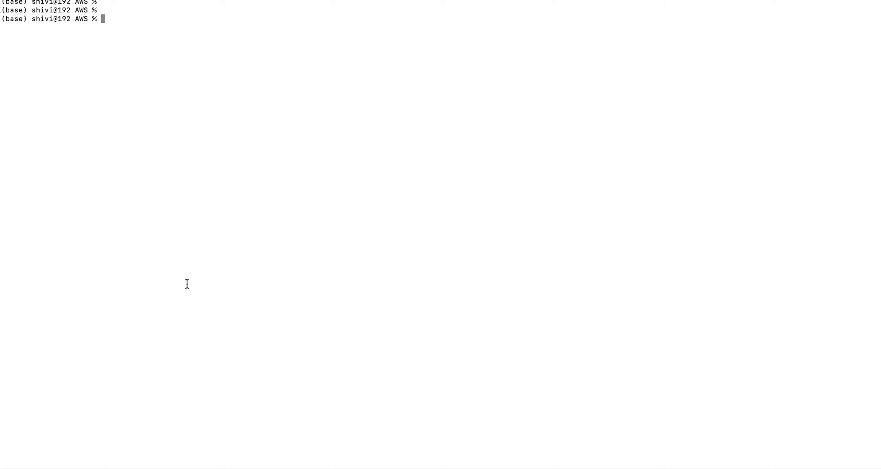
{"action": "right_click", "coordinate": [237, 128]}
{"action": "left_click", "coordinate": [258, 145]}
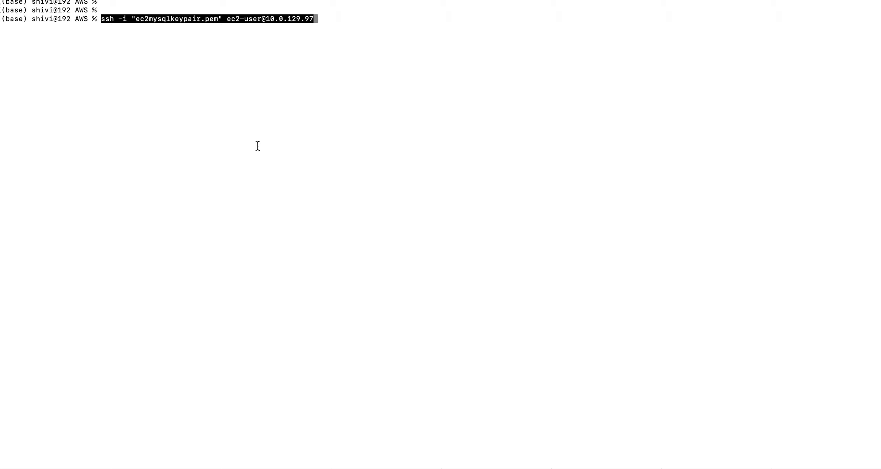
{"action": "key", "text": "Return"}
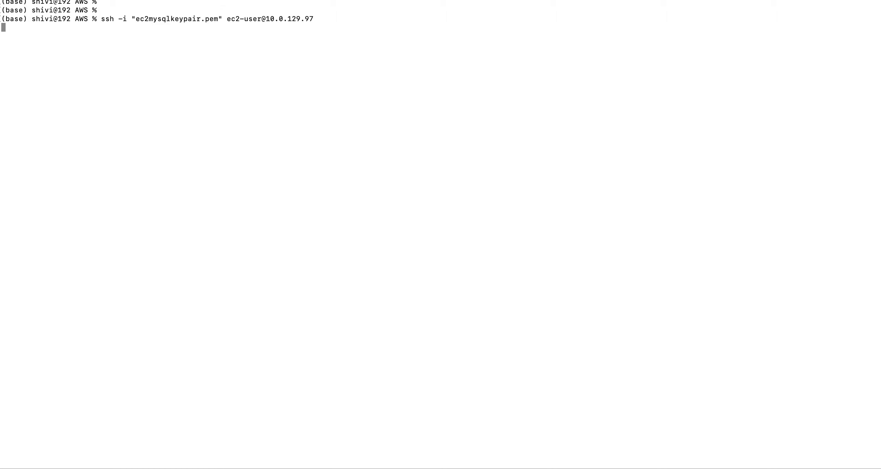
{"action": "key", "text": "ctrl+c"}
- Switch back to the EC2 console in the browser and copy the example SSH connection command of bastion-host
{"action": "key", "text": "super+Tab"}
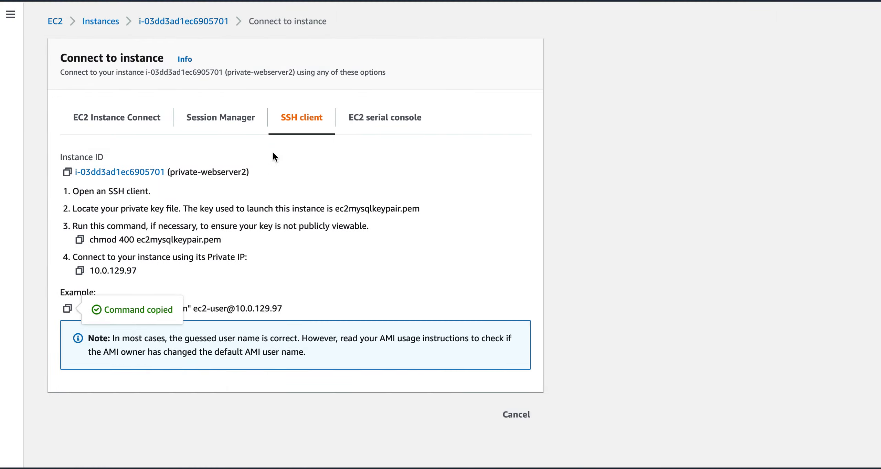
{"action": "left_click", "coordinate": [517, 417]}
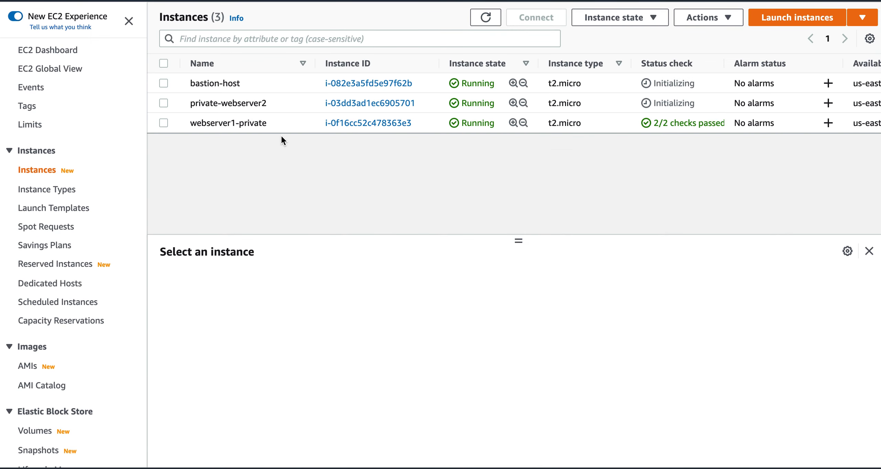
{"action": "left_click", "coordinate": [163, 82]}
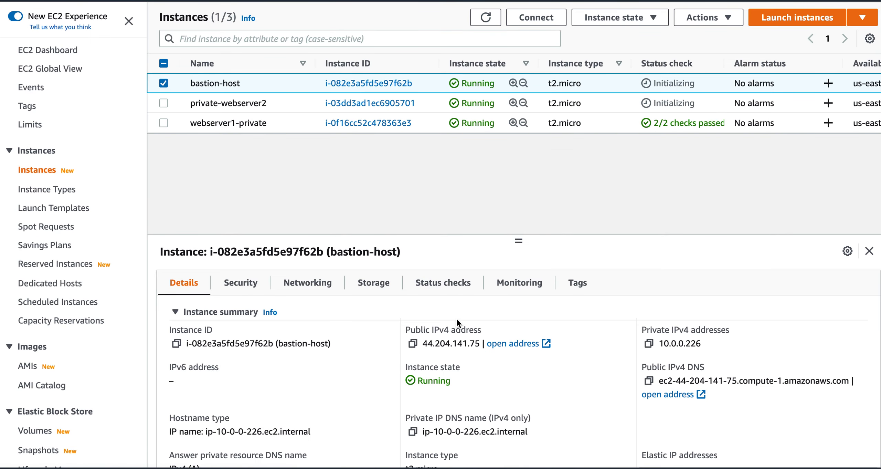
{"action": "left_click", "coordinate": [536, 18]}
{"action": "left_click", "coordinate": [67, 308]}
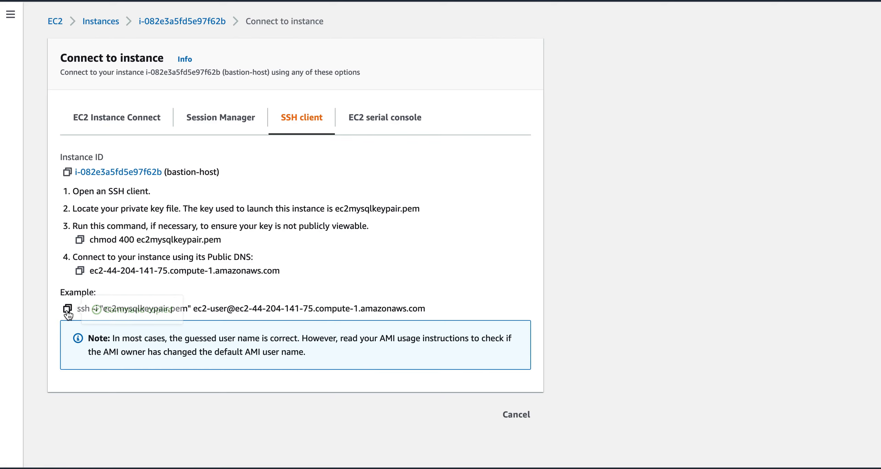
- Switch to Terminal, connect to bastion-host with the copied SSH command, and accept its host key with yes
{"action": "key", "text": "super+Tab"}
{"action": "right_click", "coordinate": [360, 161]}
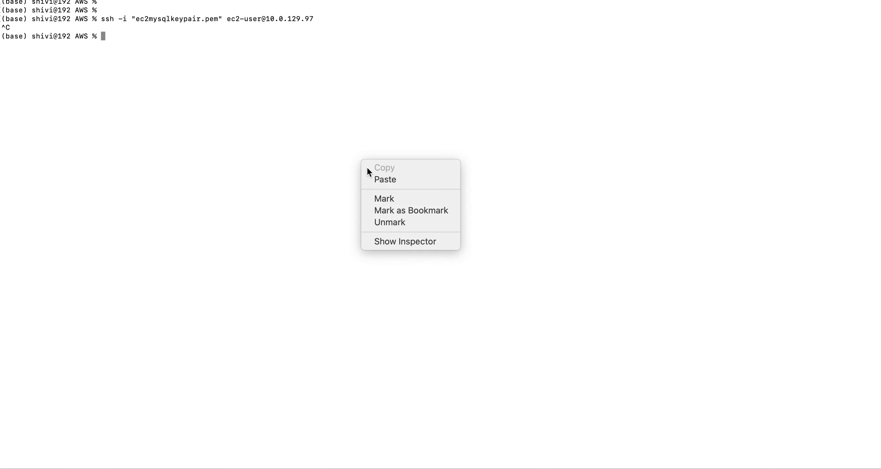
{"action": "left_click", "coordinate": [381, 178]}
{"action": "key", "text": "Return"}
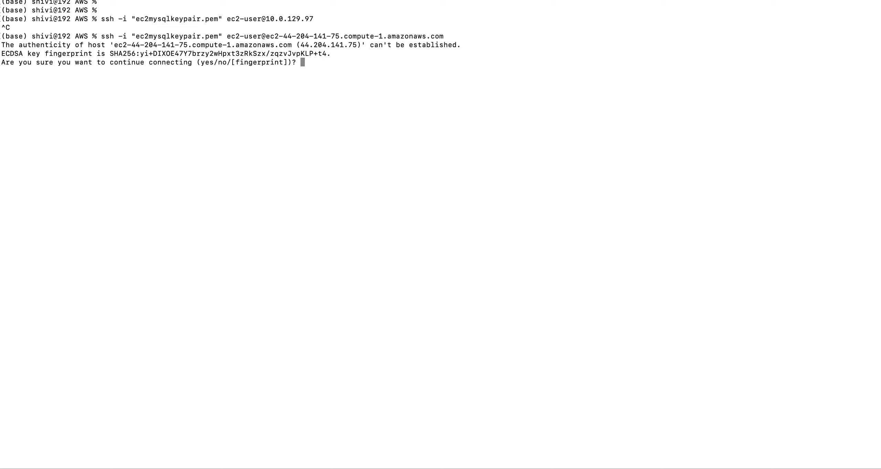
{"action": "type", "text": "yes"}
{"action": "key", "text": "Return"}
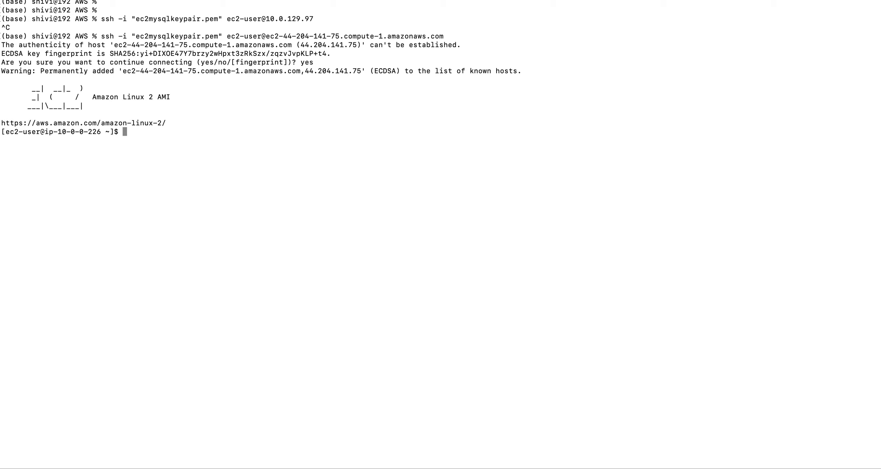
- Become root on bastion-host with sudo su - and print the working directory
{"action": "type", "text": "sudo su -"}
{"action": "key", "text": "Return"}
{"action": "key", "text": "Return"}
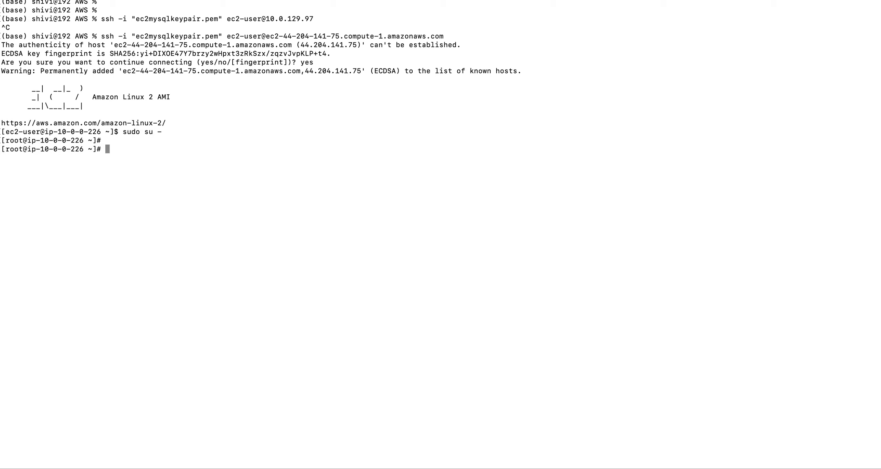
{"action": "type", "text": "pwd"}
{"action": "key", "text": "Return"}
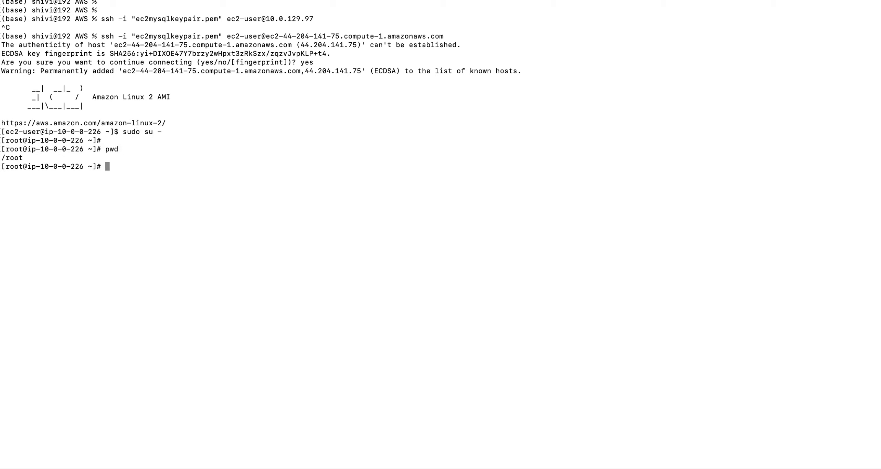
- Switch back to the EC2 console in the browser and open private-webserver2's security group in a separate browser tab
{"action": "key", "text": "super+Tab"}
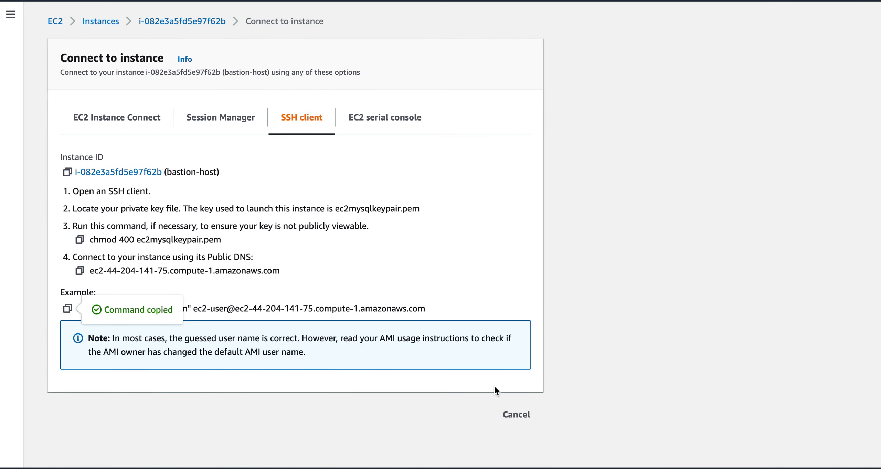
{"action": "left_click", "coordinate": [513, 416]}
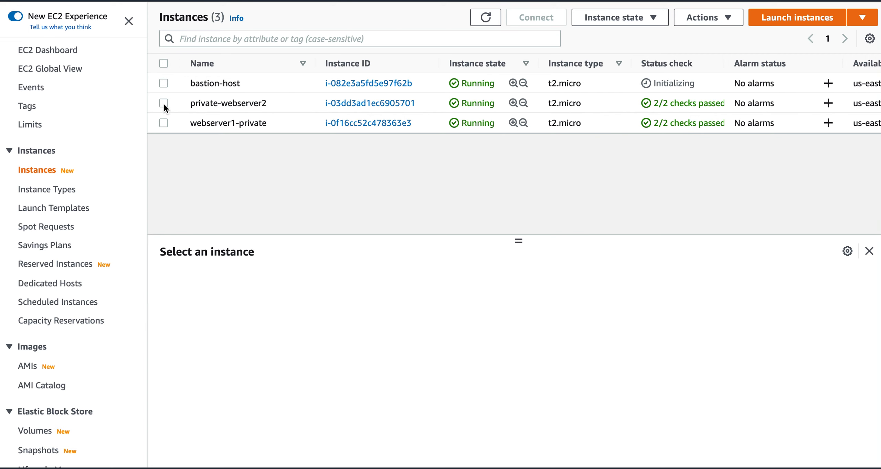
{"action": "left_click", "coordinate": [164, 102]}
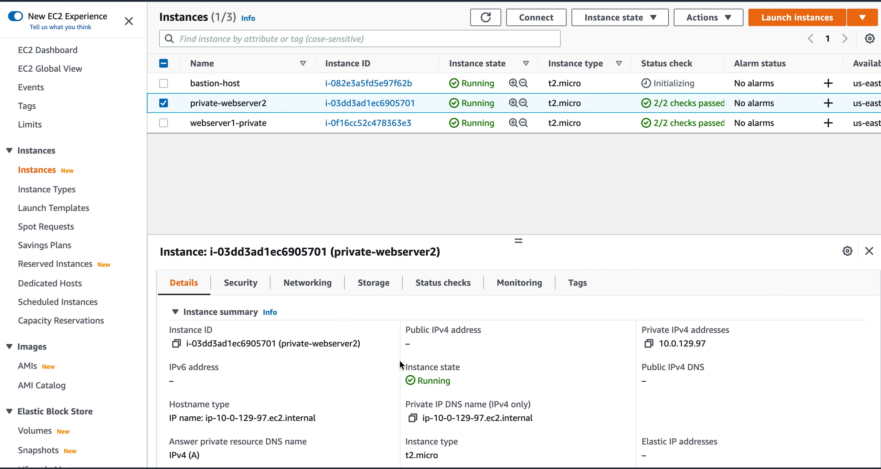
{"action": "left_click", "coordinate": [252, 290]}
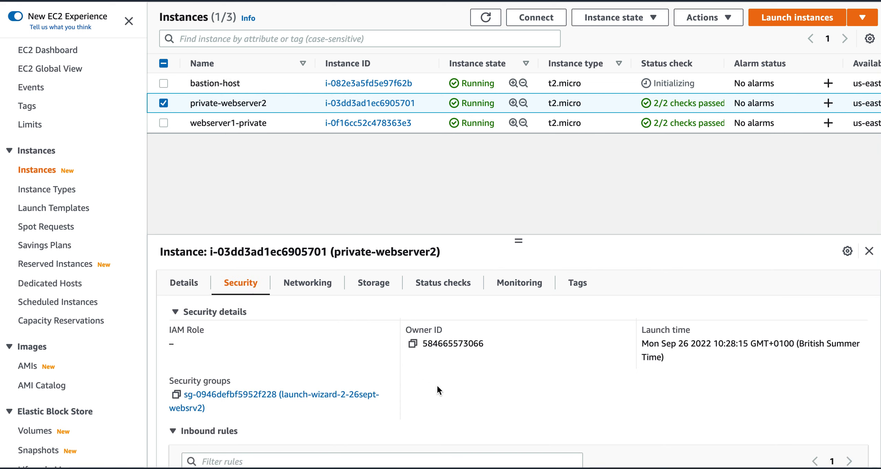
{"action": "left_click_drag", "start_coordinate": [365, 406], "coordinate": [184, 393]}
{"action": "right_click", "coordinate": [332, 394]}
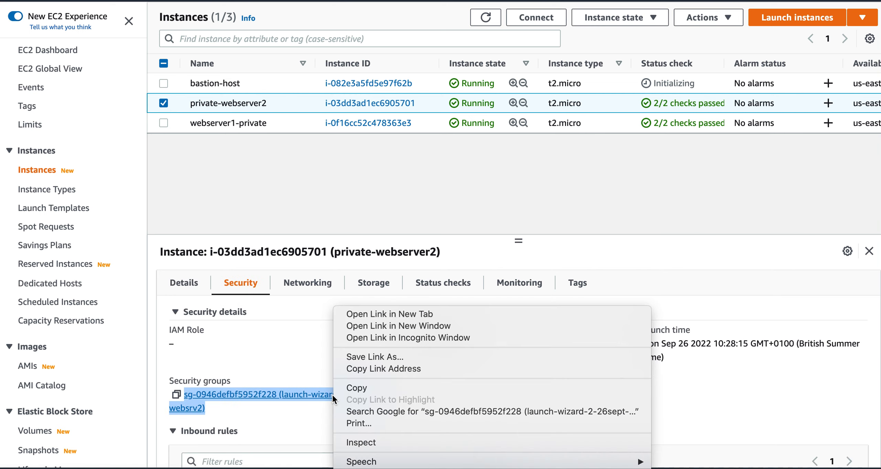
{"action": "left_click", "coordinate": [366, 313]}
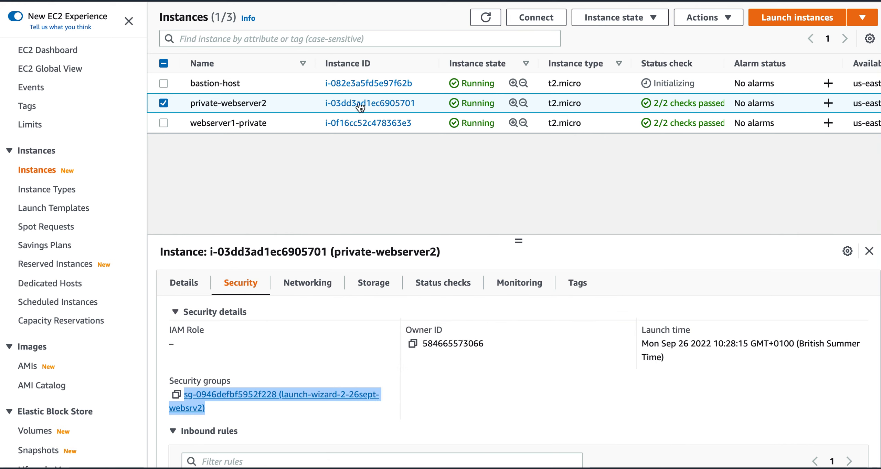
{"action": "key", "text": "ctrl+Tab"}
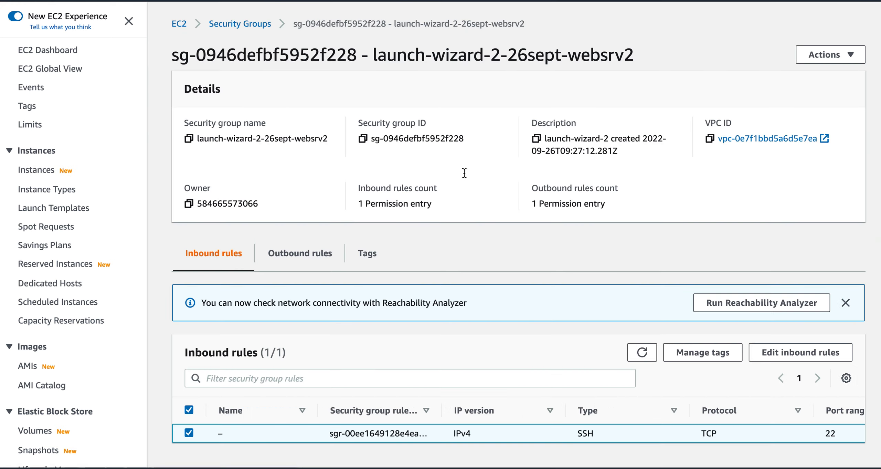
- Add a new inbound rule of type SSH to the launch-wizard-2-26sept-websrv2 security group
{"action": "left_click", "coordinate": [788, 352]}
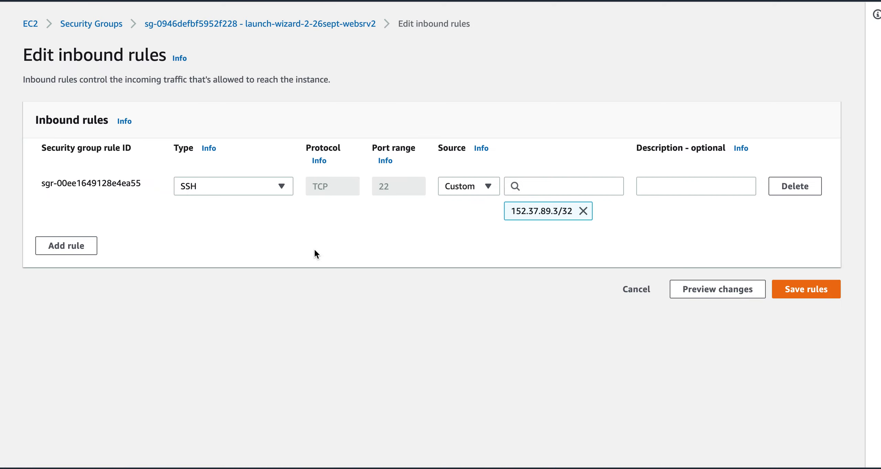
{"action": "left_click", "coordinate": [71, 249]}
{"action": "left_click", "coordinate": [242, 234]}
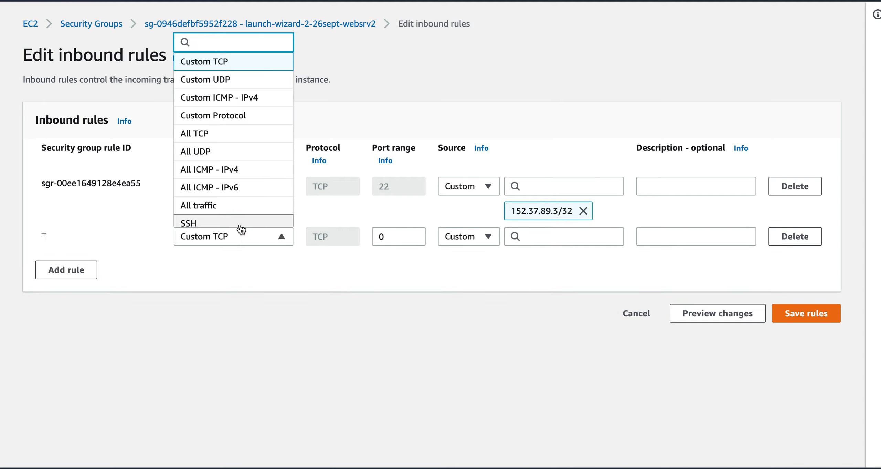
{"action": "left_click", "coordinate": [239, 223]}
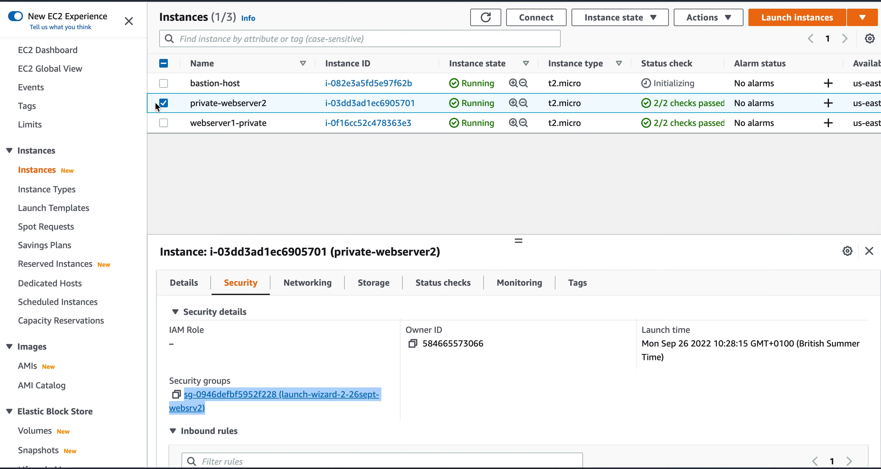
- Look up bastion-host's security group and set it, sg-01bb73cc62f1e5a4c, as the source of the new SSH rule
{"action": "left_click", "coordinate": [164, 103]}
{"action": "left_click", "coordinate": [163, 83]}
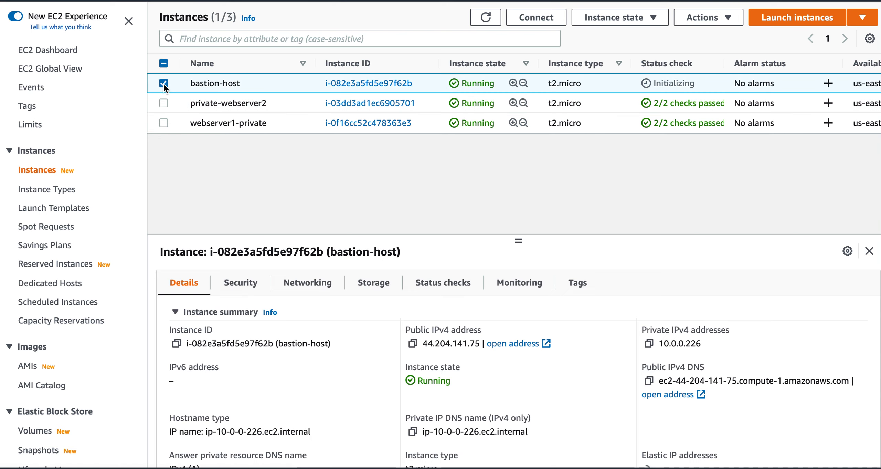
{"action": "left_click", "coordinate": [253, 290]}
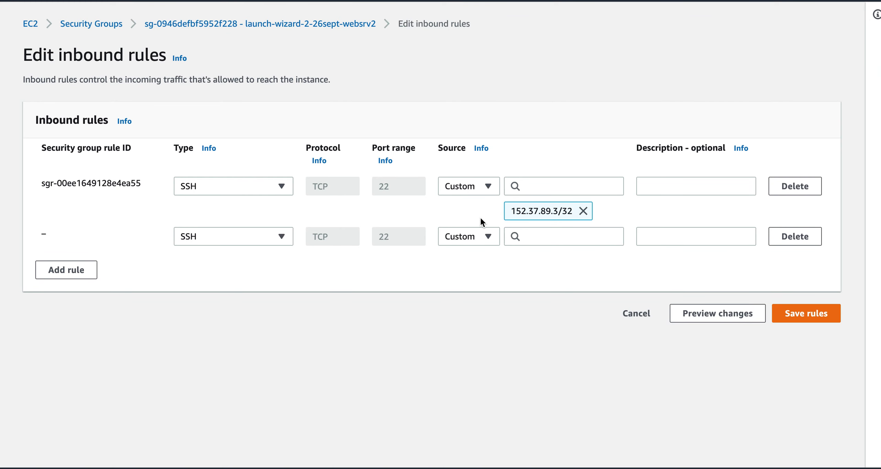
{"action": "left_click", "coordinate": [534, 236]}
{"action": "scroll", "coordinate": [557, 191], "scroll_direction": "down", "scroll_amount": 3}
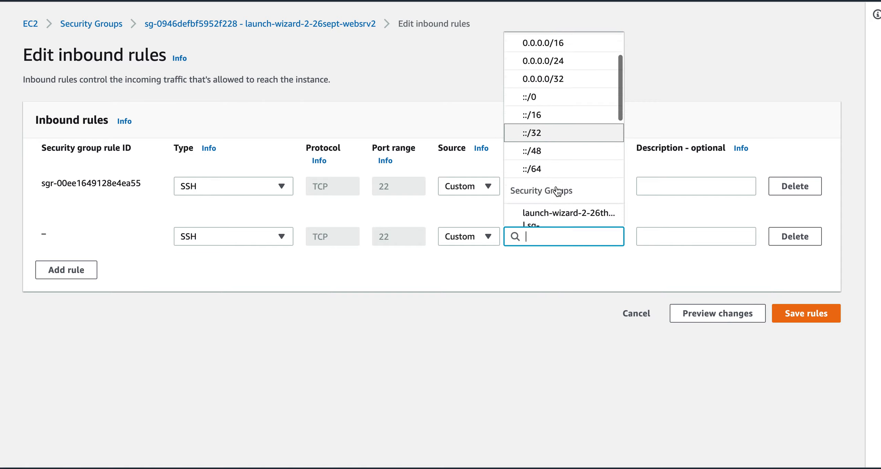
{"action": "scroll", "coordinate": [558, 191], "scroll_direction": "down", "scroll_amount": 3}
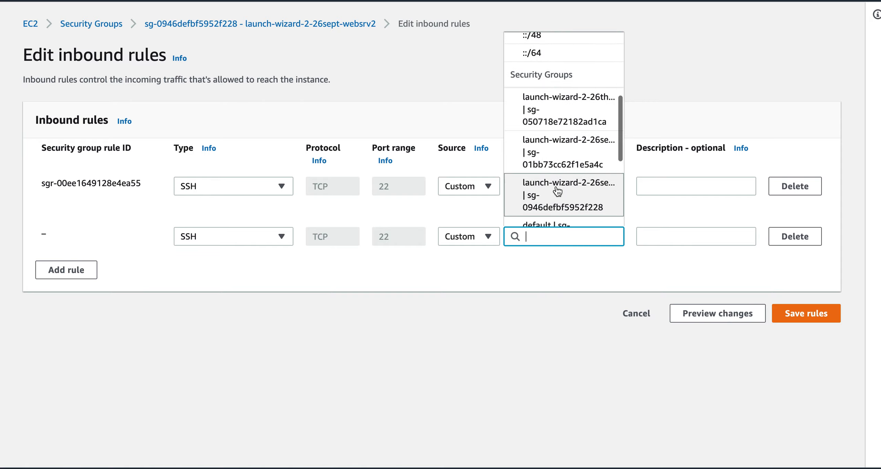
{"action": "left_click", "coordinate": [557, 156]}
- Describe the new rule as "bastion-host SG" and the existing SSH rule as "my ip", and save the inbound rules
{"action": "type", "text": "bastion-ho"}
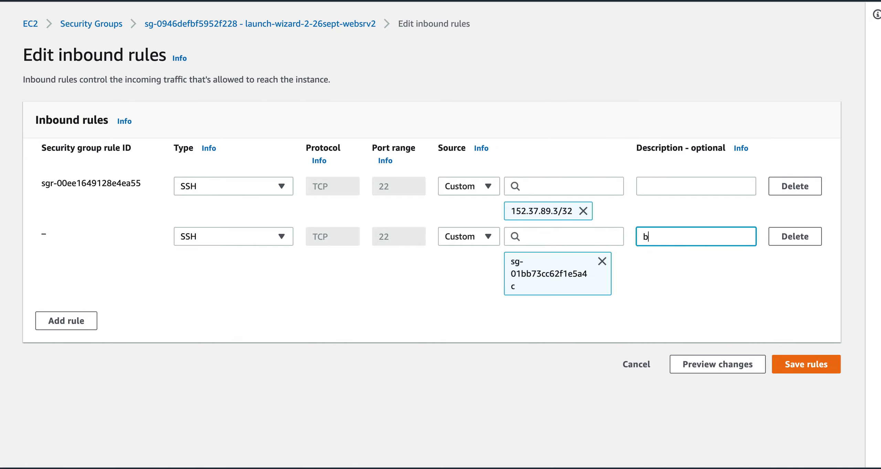
{"action": "type", "text": "st SG"}
{"action": "left_click", "coordinate": [671, 184]}
{"action": "type", "text": "my ip"}
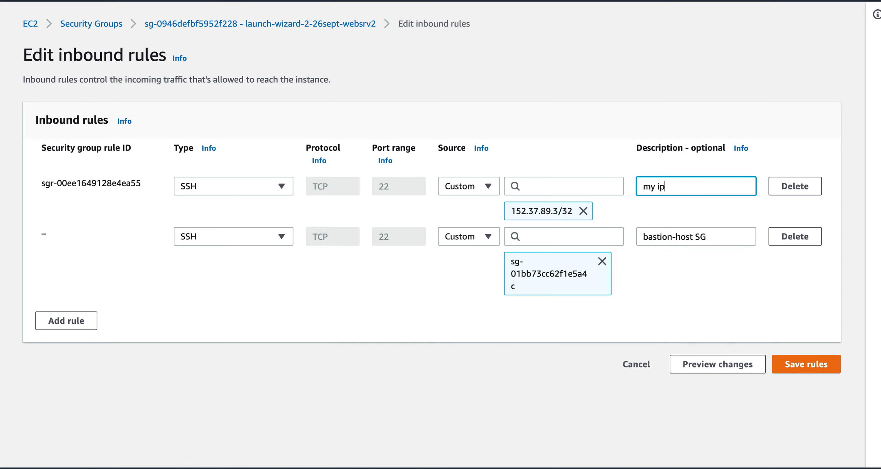
{"action": "left_click", "coordinate": [789, 362]}
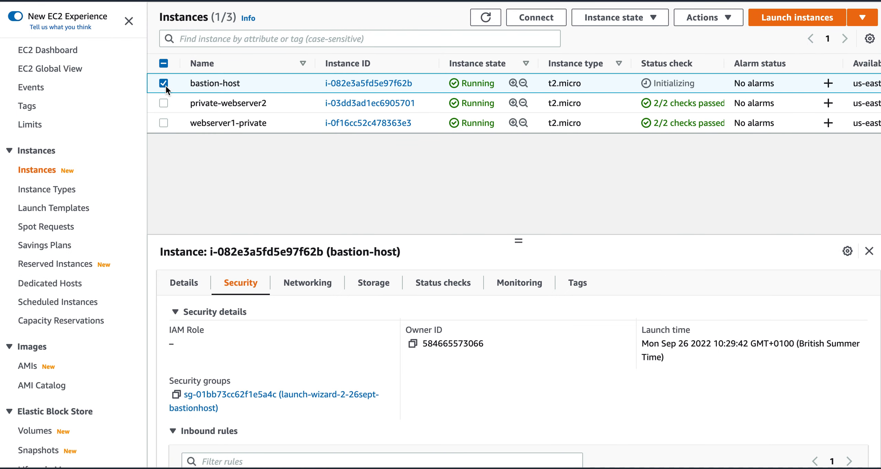
- Open webserver1-private's security group from the instances list in a separate browser tab
{"action": "left_click", "coordinate": [163, 84]}
{"action": "left_click", "coordinate": [164, 123]}
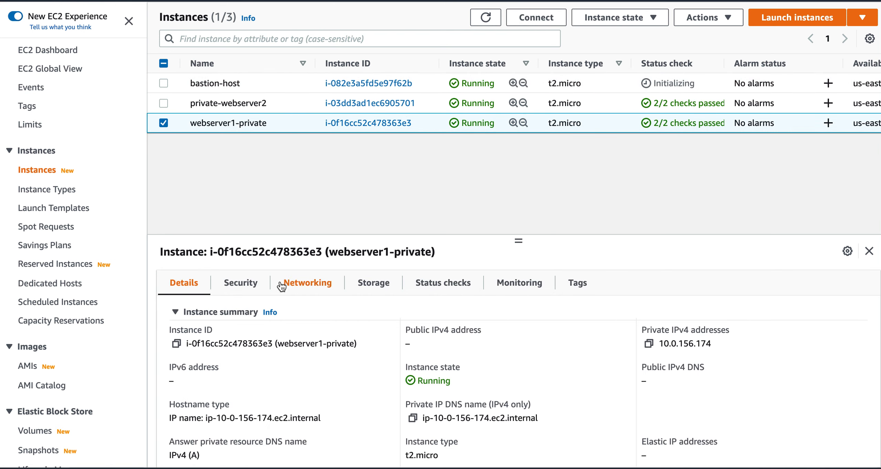
{"action": "left_click", "coordinate": [251, 285]}
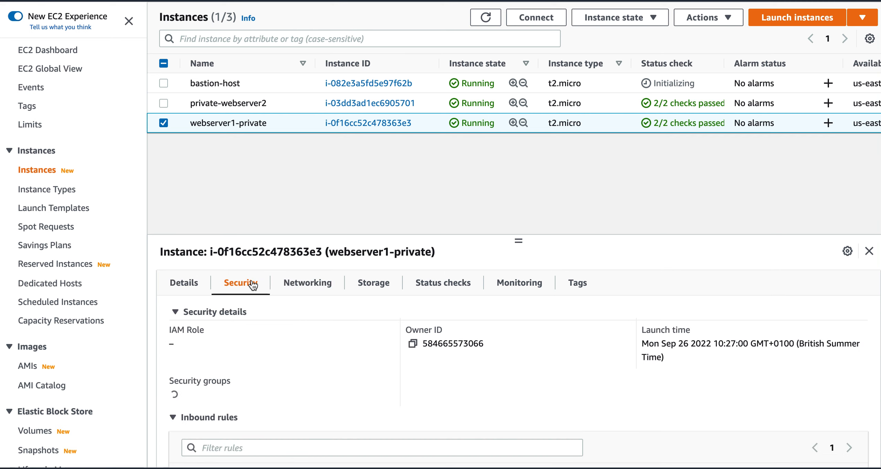
{"action": "right_click", "coordinate": [323, 394]}
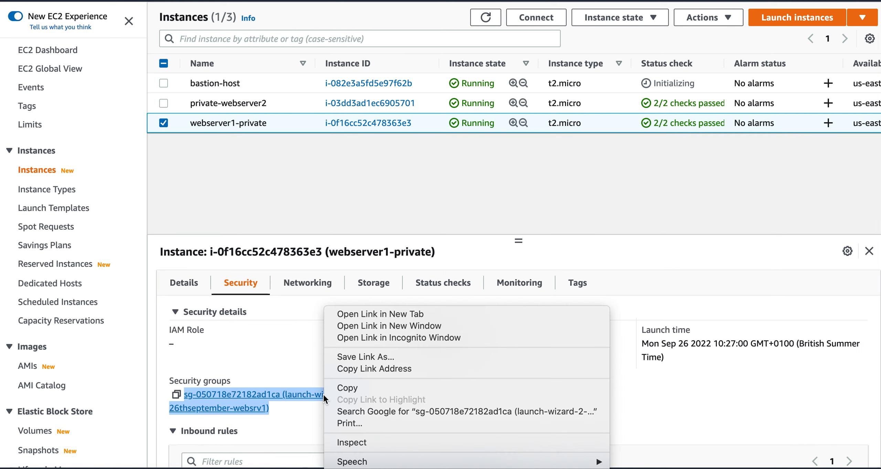
{"action": "left_click", "coordinate": [358, 314]}
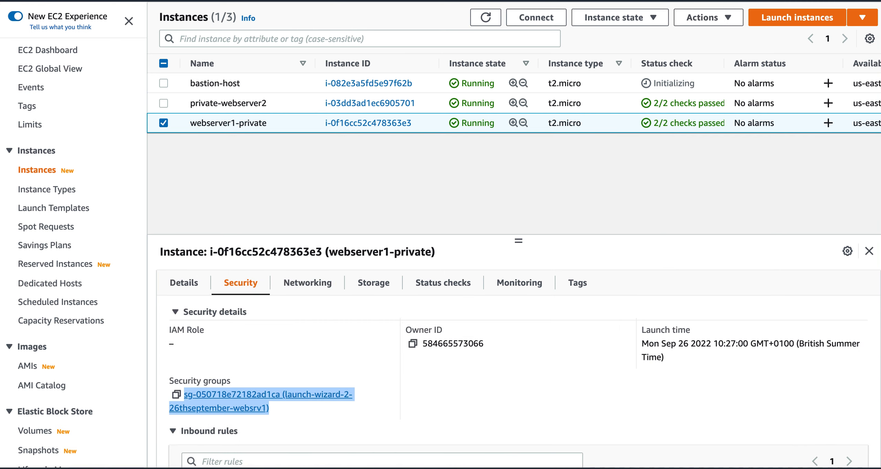
- Check bastion-host's security details in the instances list for its security group ID
{"action": "left_click", "coordinate": [164, 123]}
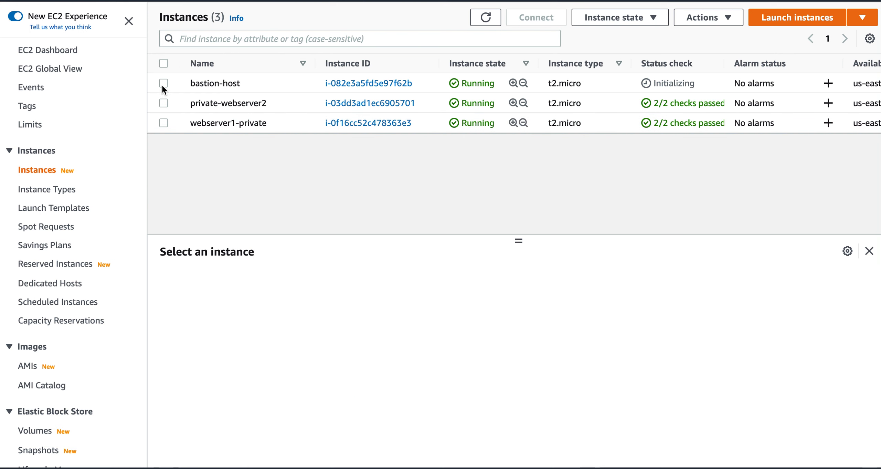
{"action": "left_click", "coordinate": [164, 84]}
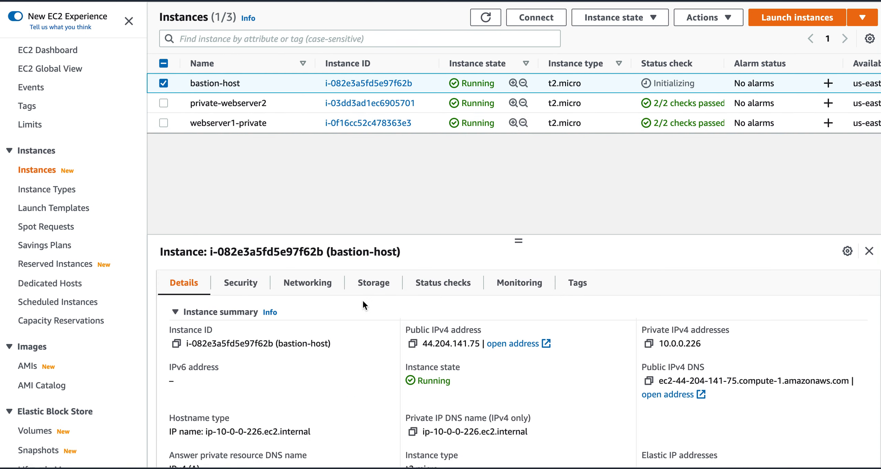
{"action": "left_click", "coordinate": [256, 287]}
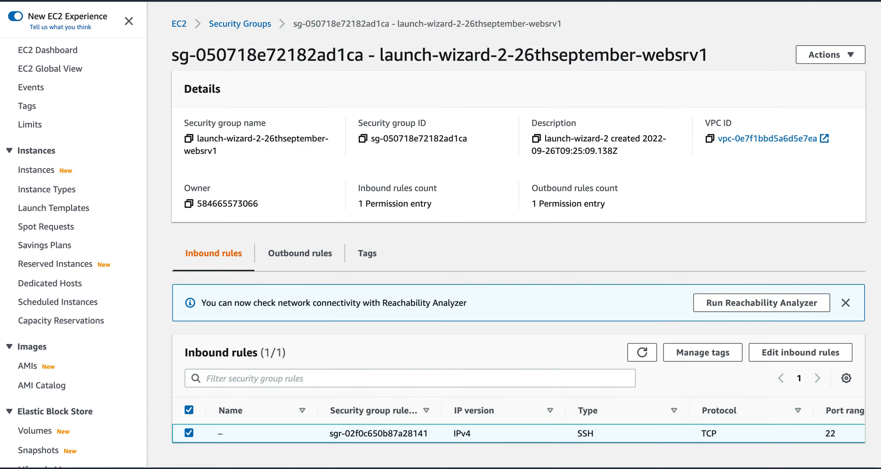
- Add an SSH inbound rule to launch-wizard-2-26thseptember-websrv1 with bastion-host's security group sg-01bb73cc62f1e5a4c as the source
{"action": "left_click", "coordinate": [800, 352]}
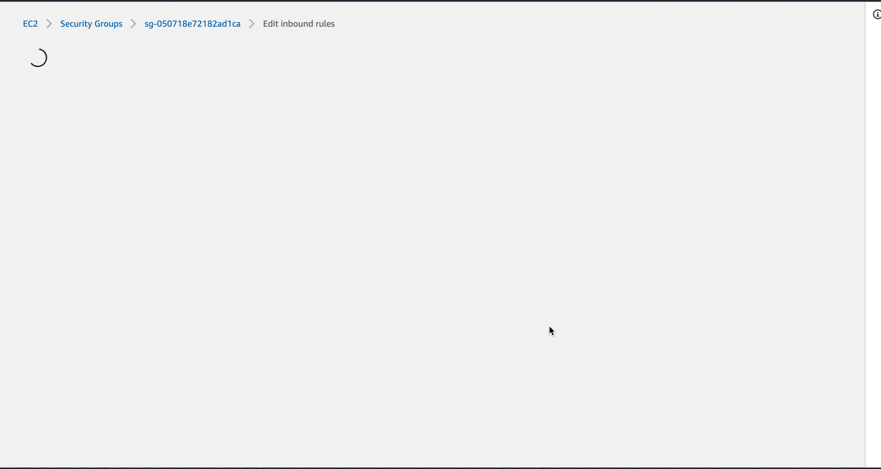
{"action": "left_click", "coordinate": [82, 242]}
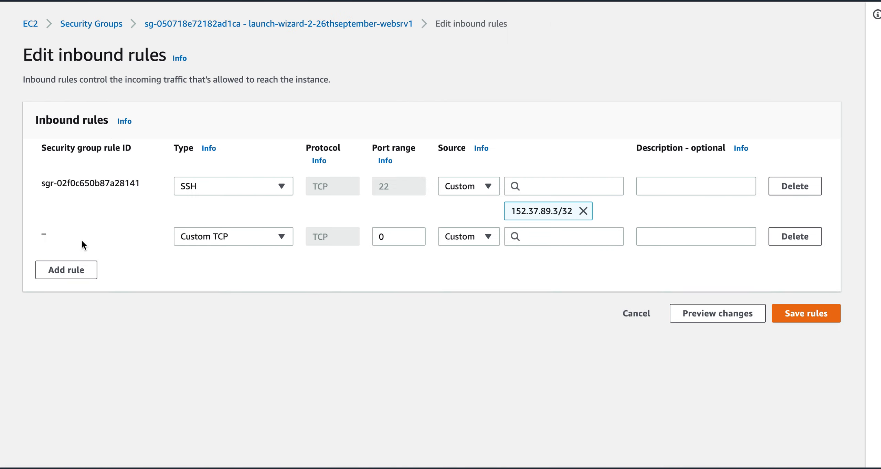
{"action": "left_click", "coordinate": [281, 236]}
{"action": "left_click", "coordinate": [253, 224]}
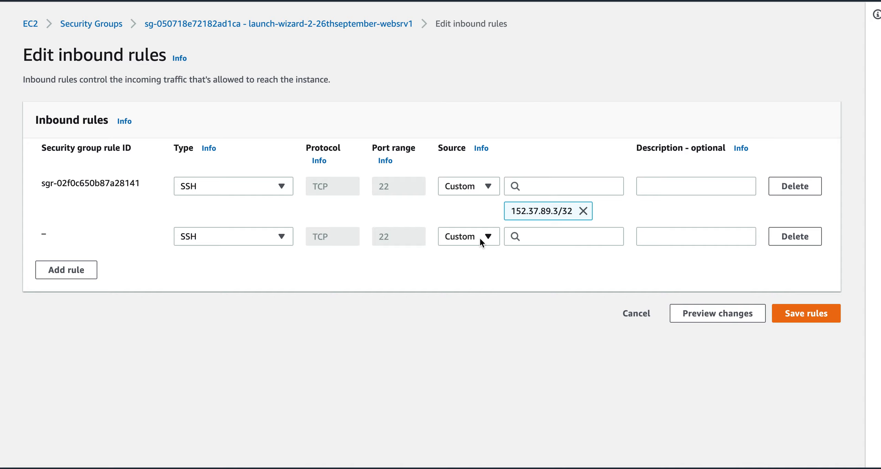
{"action": "left_click", "coordinate": [529, 240]}
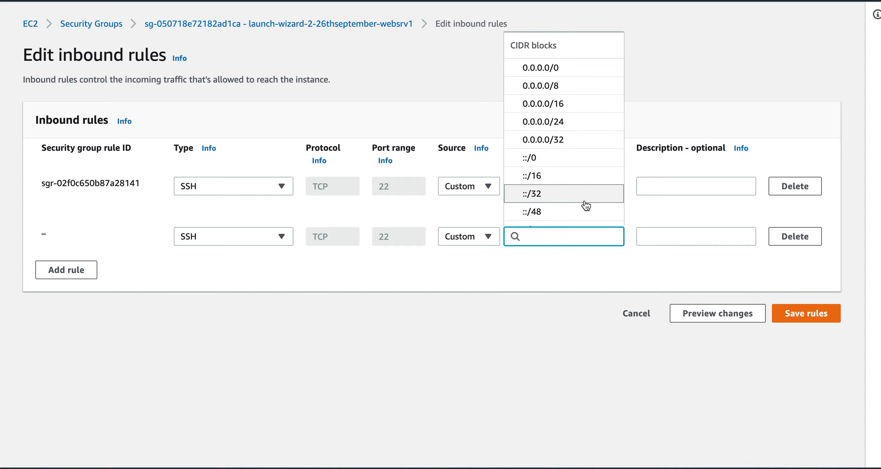
{"action": "scroll", "coordinate": [584, 206], "scroll_direction": "down", "scroll_amount": 6}
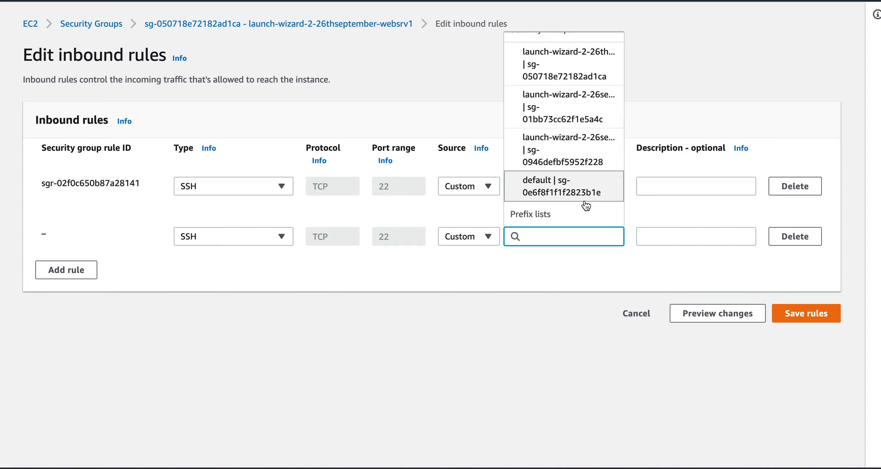
{"action": "left_click", "coordinate": [581, 120]}
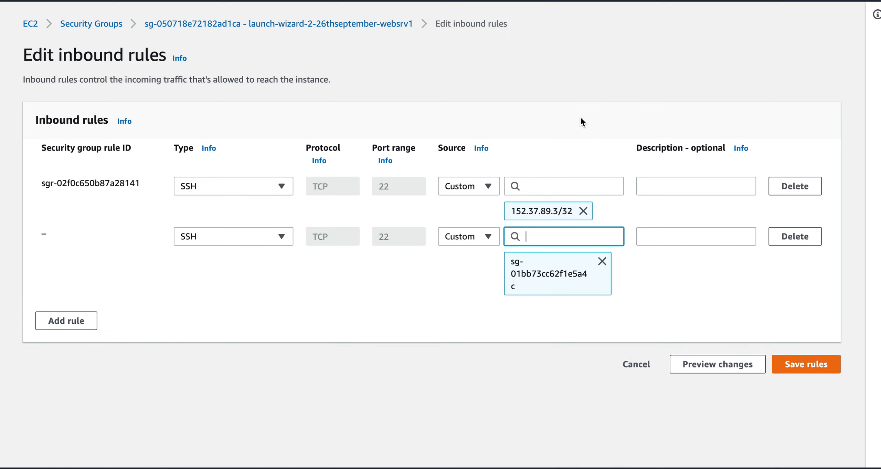
- Describe the new bastion security group rule as "bastion-host" and the existing SSH rule as "my ip", and save the inbound rules
{"action": "left_click", "coordinate": [657, 240]}
{"action": "type", "text": "bastion-host"}
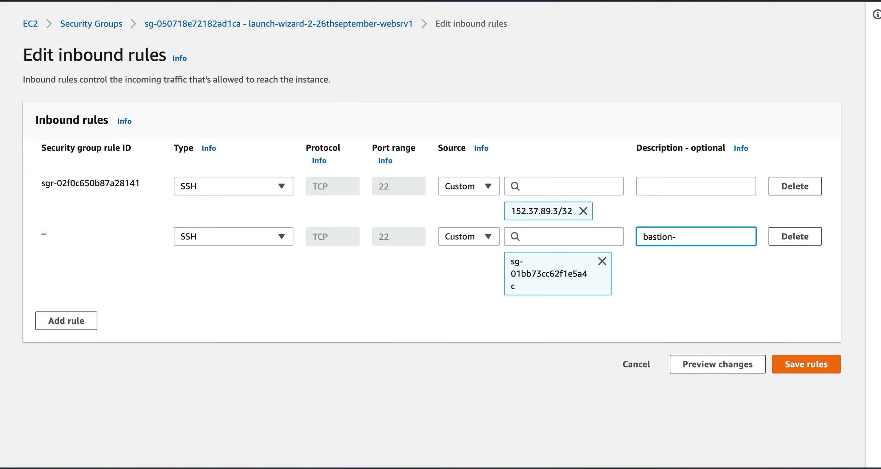
{"action": "left_click", "coordinate": [676, 183]}
{"action": "type", "text": "my ip"}
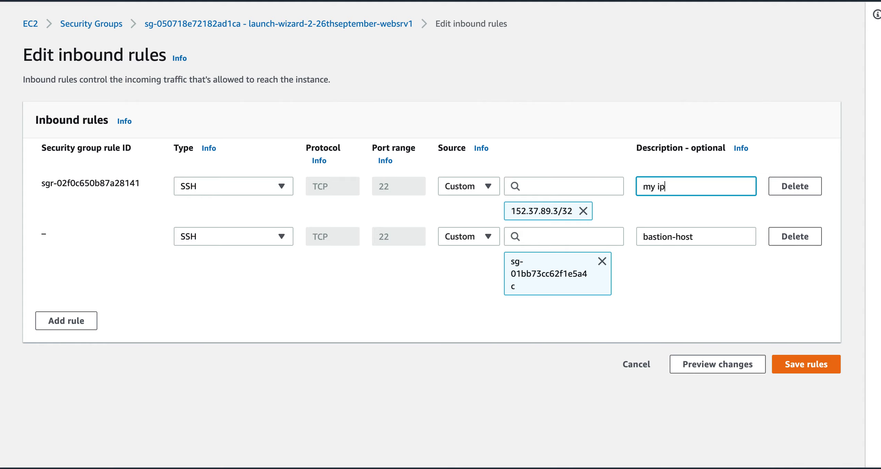
{"action": "left_click", "coordinate": [797, 365]}
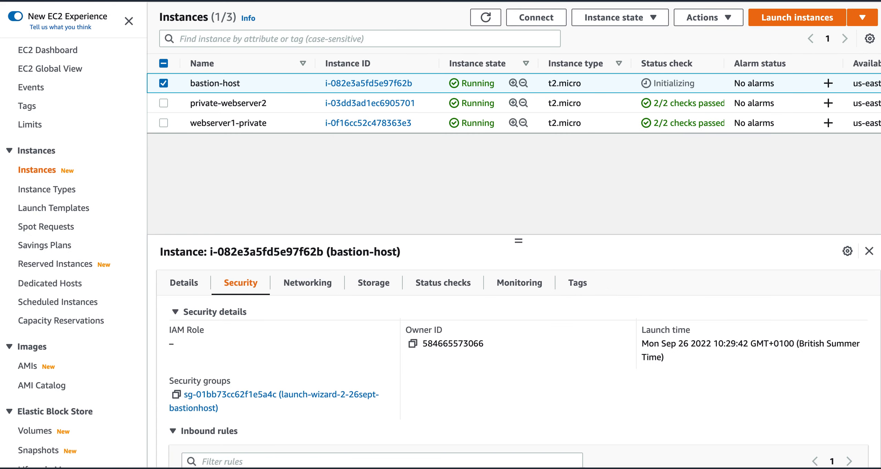
- Refresh the EC2 instances list to update the status checks, and switch to the Terminal session on the bastion host
{"action": "left_click", "coordinate": [485, 17]}
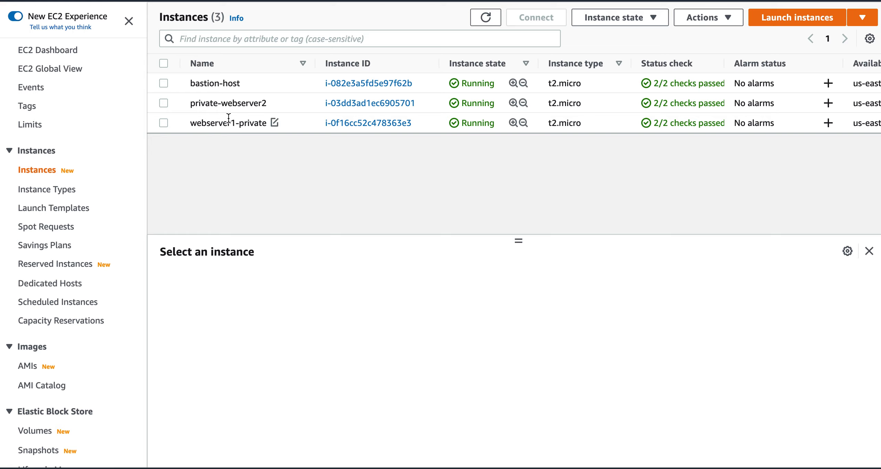
{"action": "key", "text": "super+Tab"}
{"action": "key", "text": "Return"}
{"action": "key", "text": "Return"}
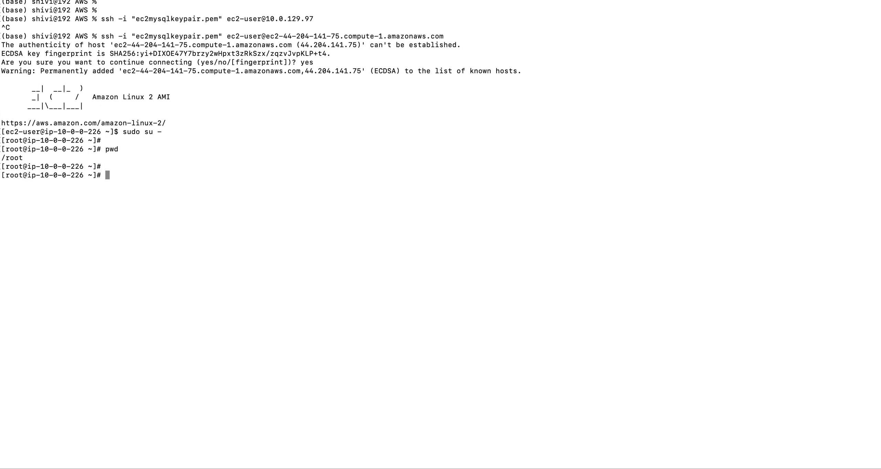
{"action": "type", "text": "ping"}
{"action": "key", "text": "BackSpace"}
{"action": "key", "text": "BackSpace"}
{"action": "key", "text": "BackSpace"}
{"action": "key", "text": "BackSpace"}
{"action": "key", "text": "BackSpace"}
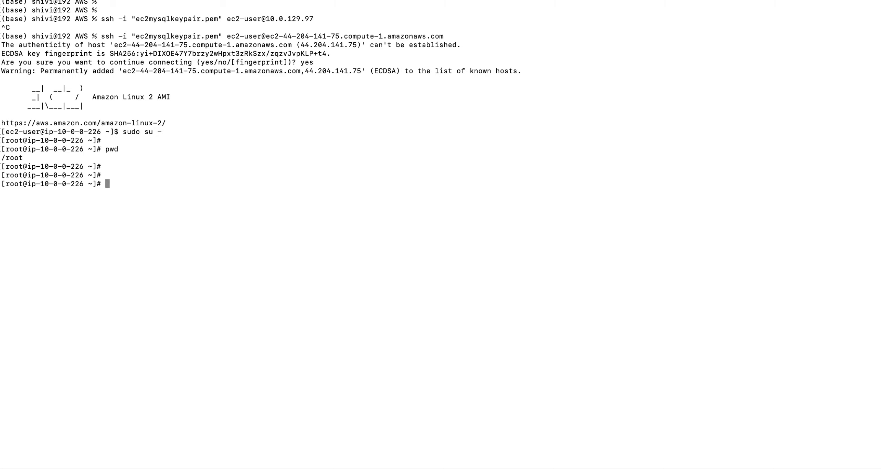
- Copy the example SSH command for private-webserver2 from its EC2 connection instructions in the browser, and return to Terminal
{"action": "key", "text": "super+Tab"}
{"action": "left_click", "coordinate": [163, 103]}
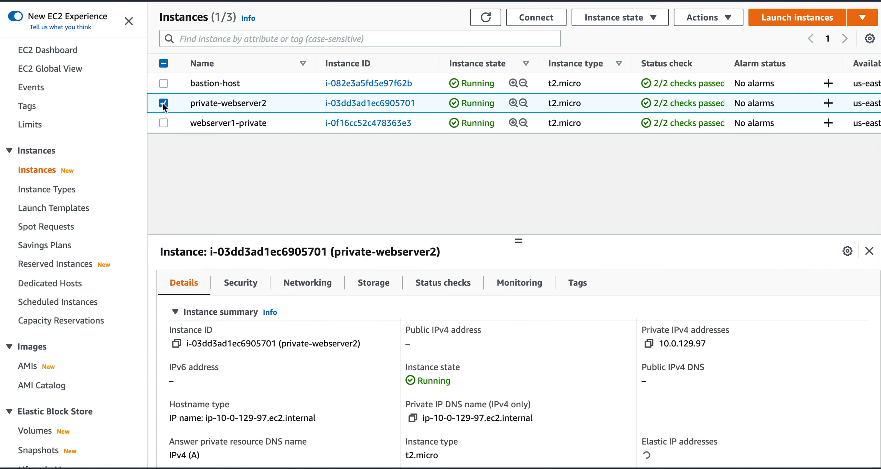
{"action": "left_click", "coordinate": [536, 17]}
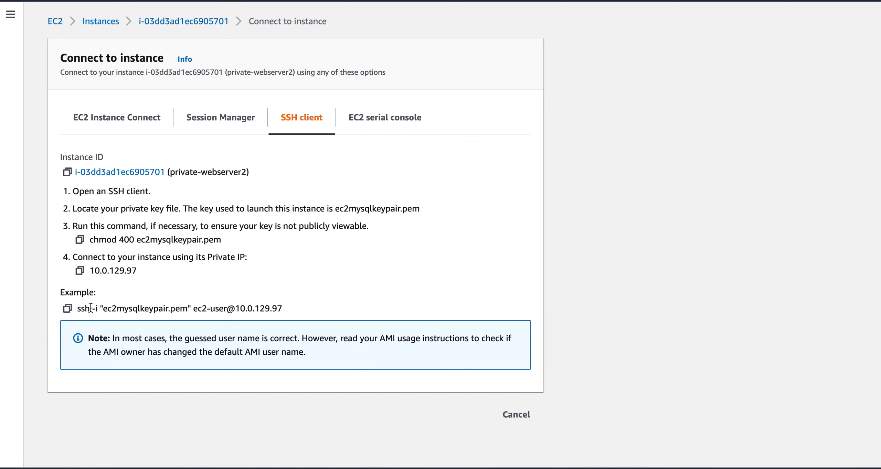
{"action": "left_click", "coordinate": [68, 308]}
{"action": "key", "text": "super+Tab"}
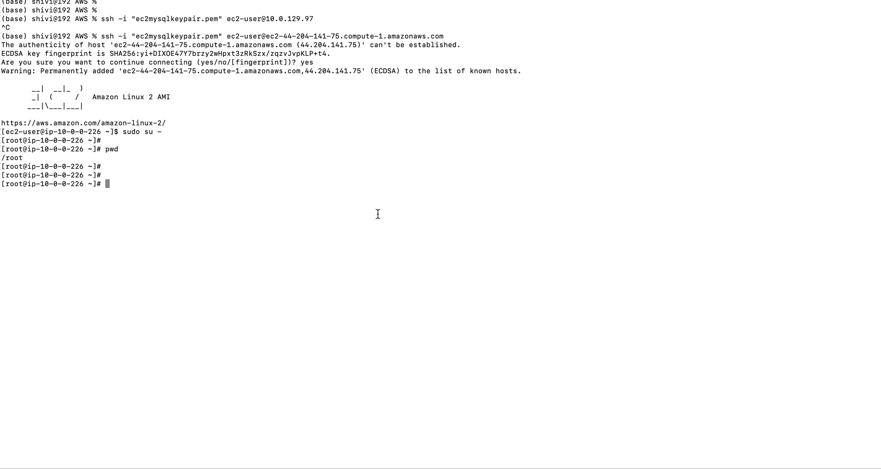
{"action": "right_click", "coordinate": [378, 213]}
{"action": "left_click", "coordinate": [402, 233]}
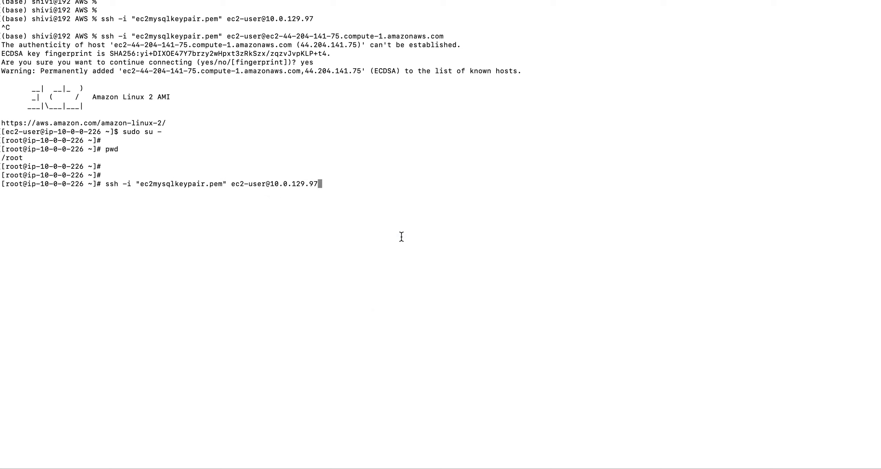
{"action": "key", "text": "Return"}
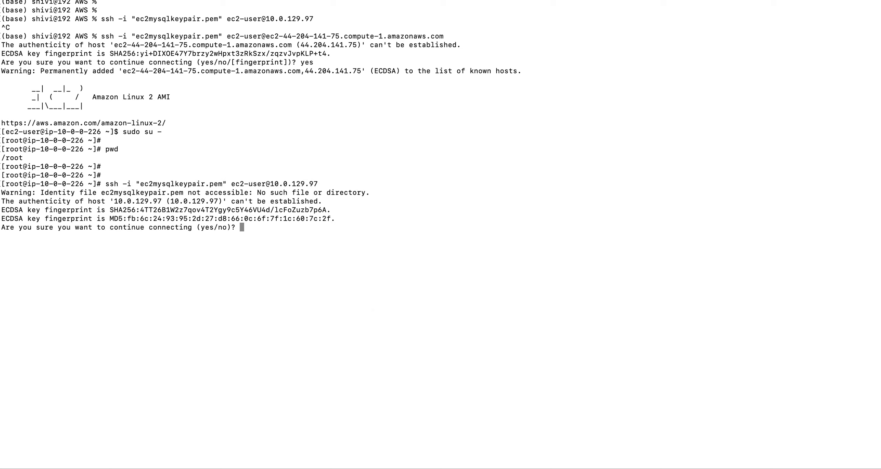
{"action": "type", "text": "yes"}
{"action": "key", "text": "Return"}
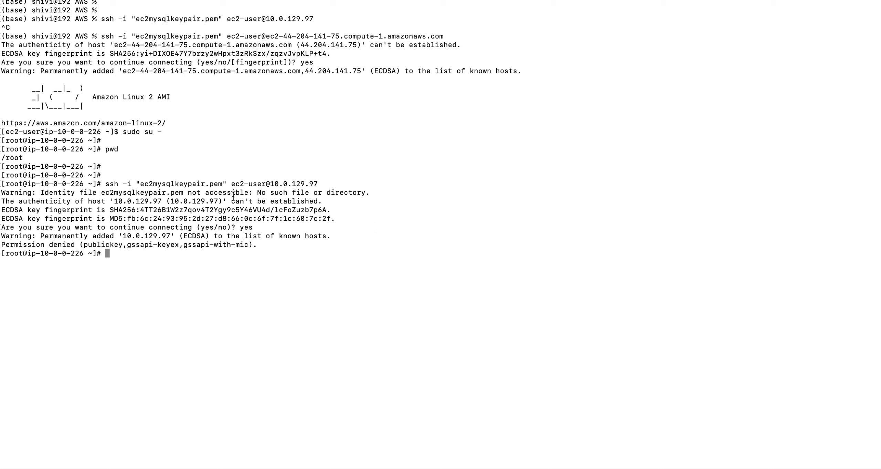
- Check the key file name in the SSH command, and list the home directory's files and permissions with ls -ltr
{"action": "left_click_drag", "start_coordinate": [140, 184], "coordinate": [223, 185]}
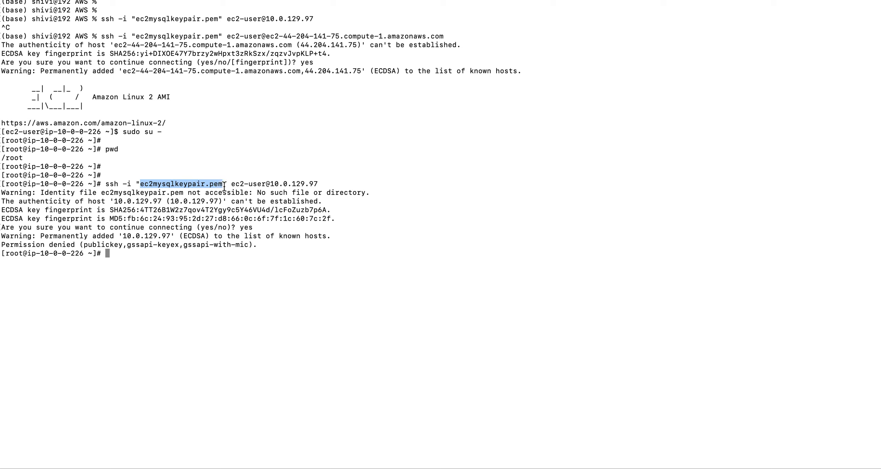
{"action": "left_click", "coordinate": [180, 258]}
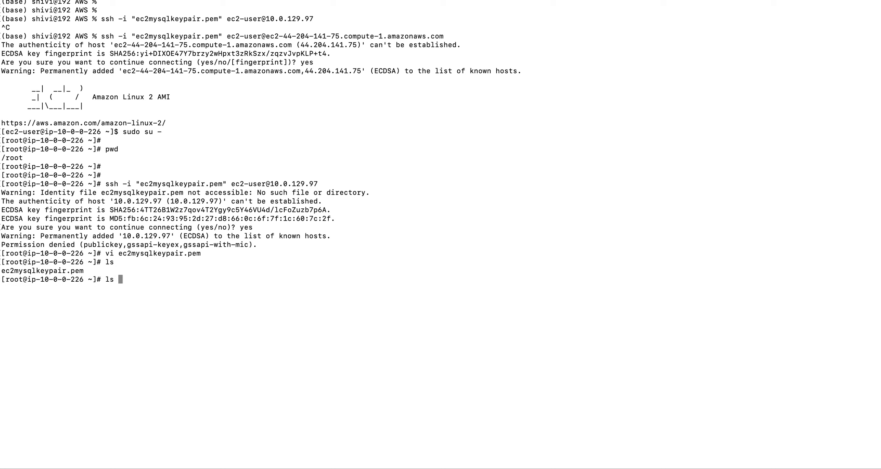
{"action": "type", "text": "-ltr"}
{"action": "key", "text": "Return"}
- Copy chmod 400 ec2mysqlkeypair.pem from the browser, run it on the bastion host, and check the permissions with ls -ltr
{"action": "key", "text": "super+Tab"}
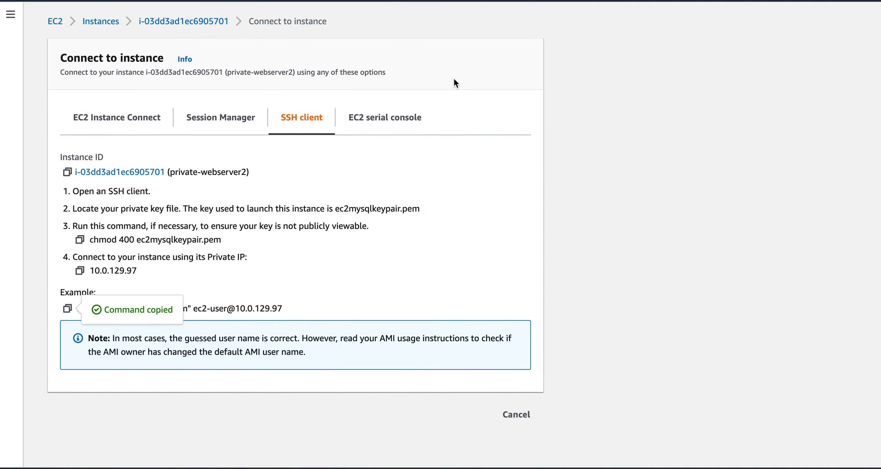
{"action": "left_click", "coordinate": [80, 239]}
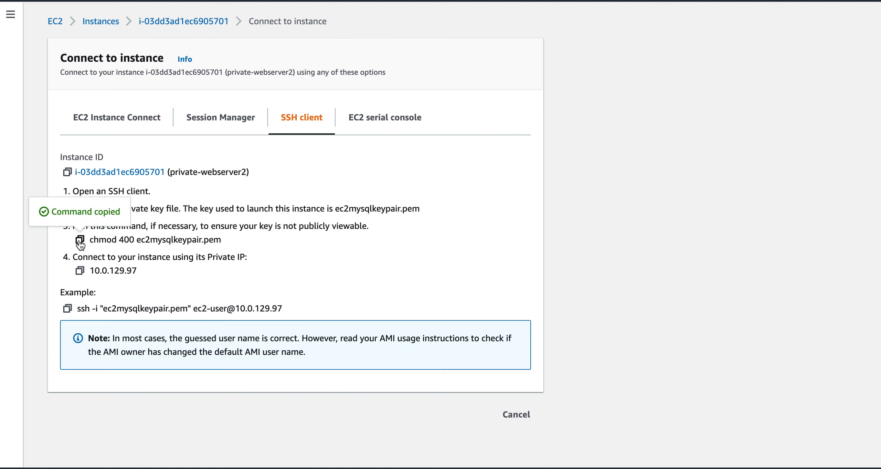
{"action": "key", "text": "super+Tab"}
{"action": "right_click", "coordinate": [299, 257]}
{"action": "left_click", "coordinate": [320, 271]}
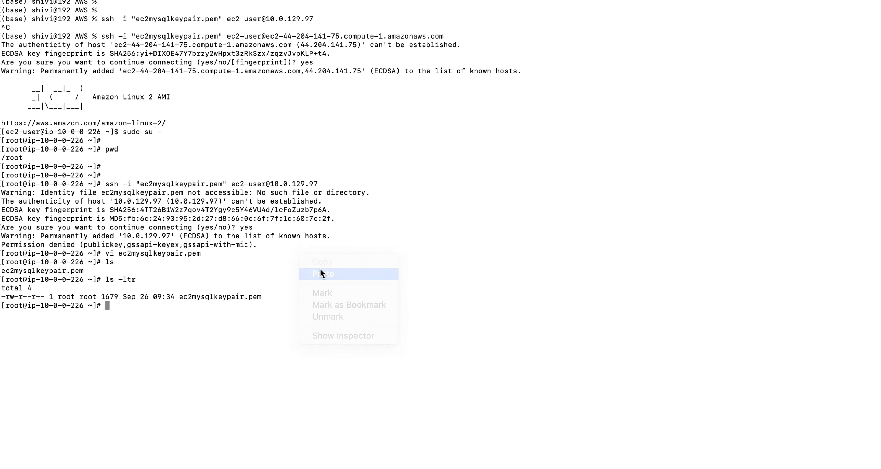
{"action": "key", "text": "Return"}
{"action": "type", "text": "ls -ltr"}
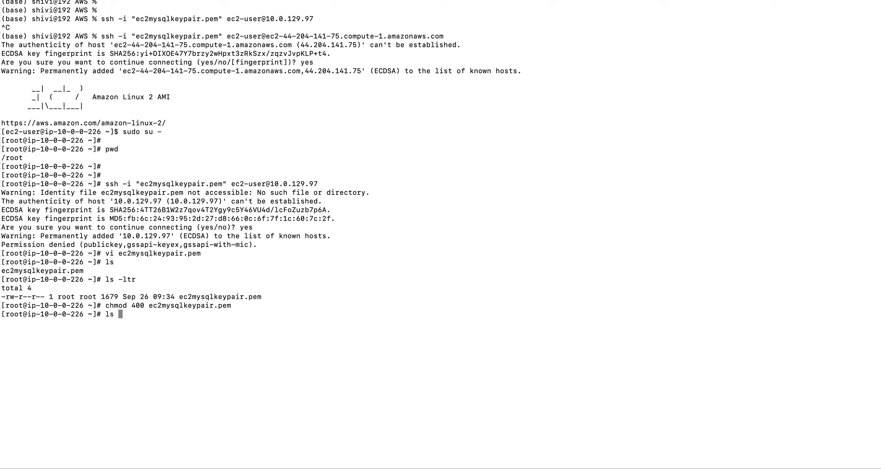
{"action": "key", "text": "Return"}
{"action": "key", "text": "Up"}
{"action": "key", "text": "Up"}
{"action": "key", "text": "Up"}
{"action": "key", "text": "Up"}
{"action": "key", "text": "Up"}
{"action": "key", "text": "Up"}
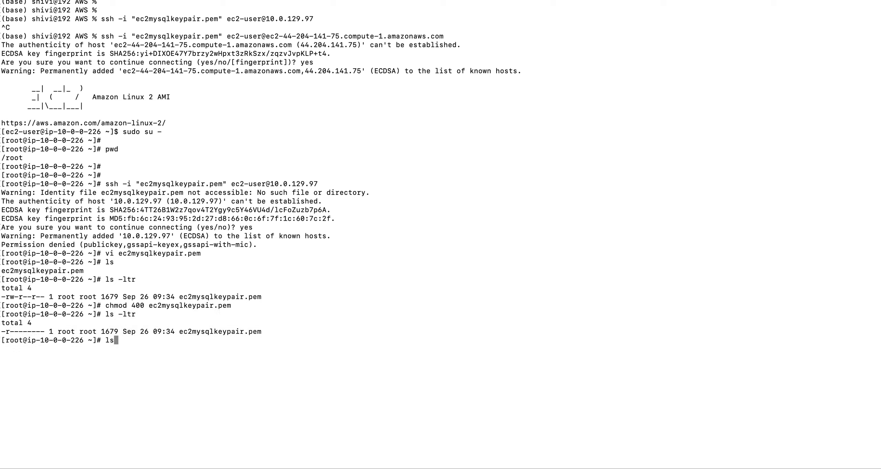
{"action": "key", "text": "Return"}
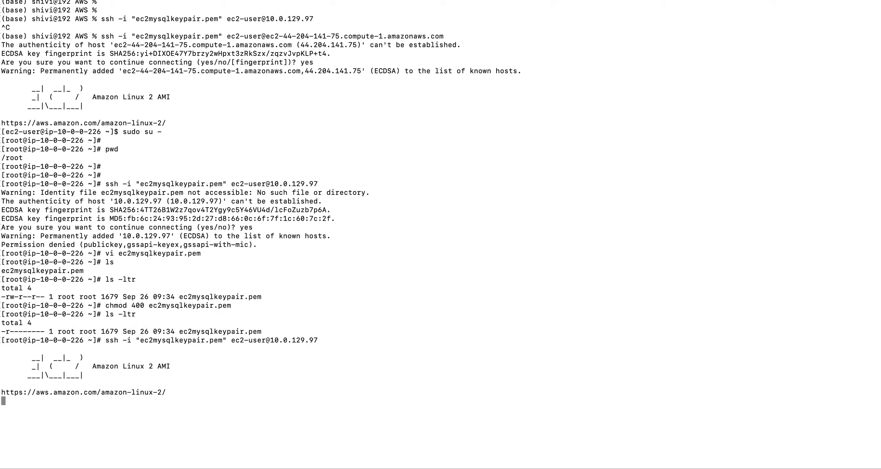
{"action": "key", "text": "Return"}
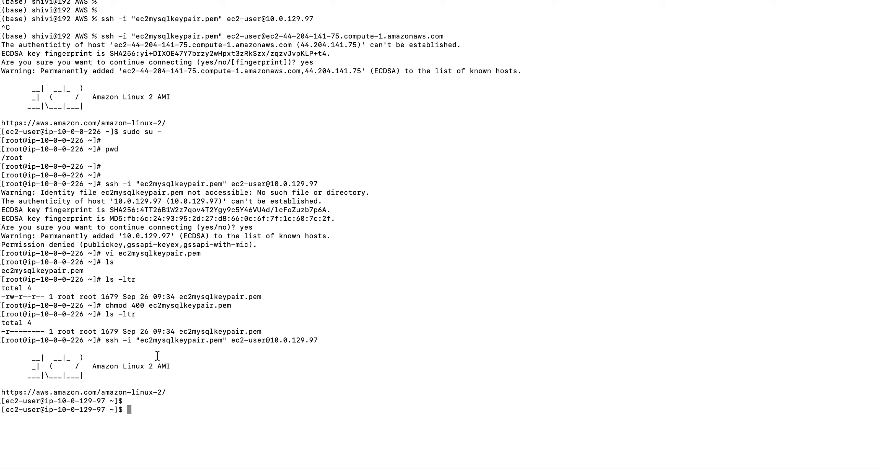
{"action": "type", "text": "ping www.google.com"}
{"action": "key", "text": "Return"}
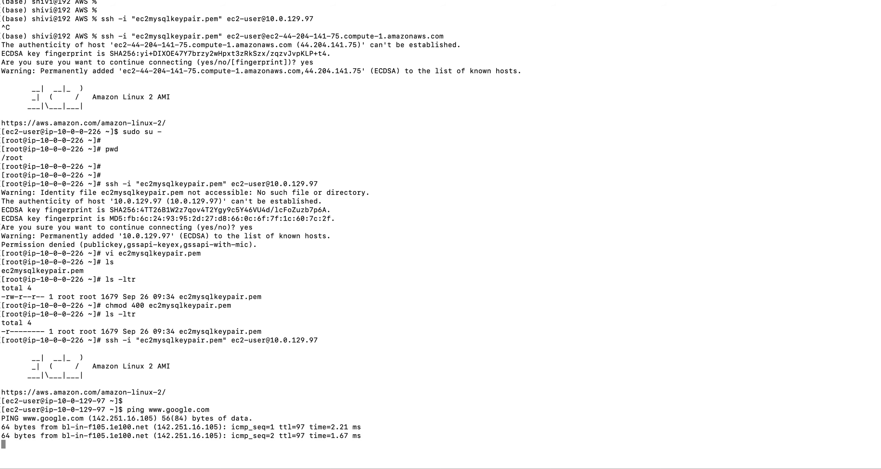
{"action": "key", "text": "ctrl+c"}
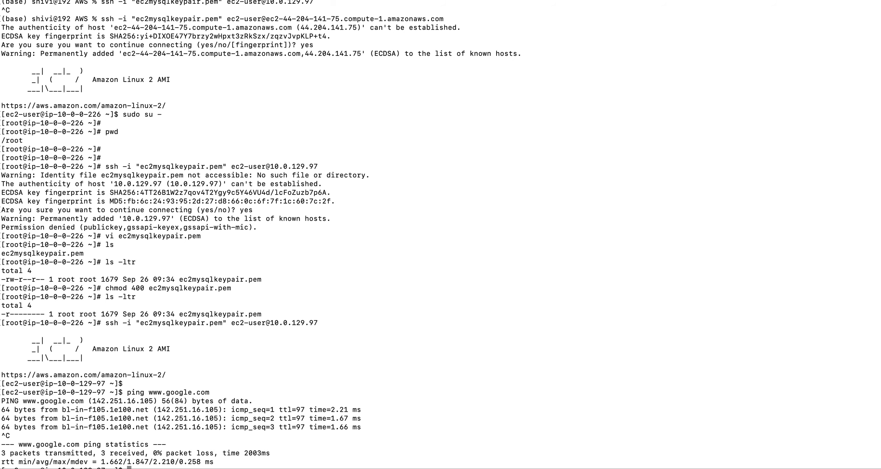
- Copy the example SSH command for webserver1-private from its EC2 connection instructions in the browser, and return to Terminal
{"action": "key", "text": "super+Tab"}
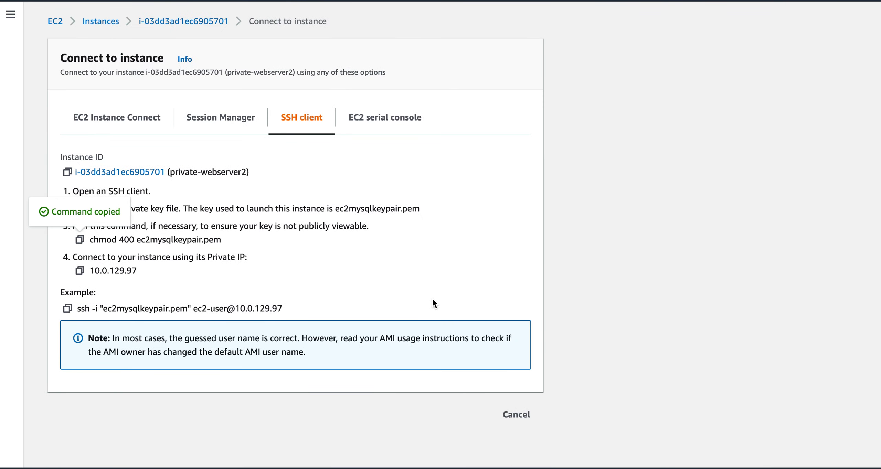
{"action": "left_click", "coordinate": [515, 414]}
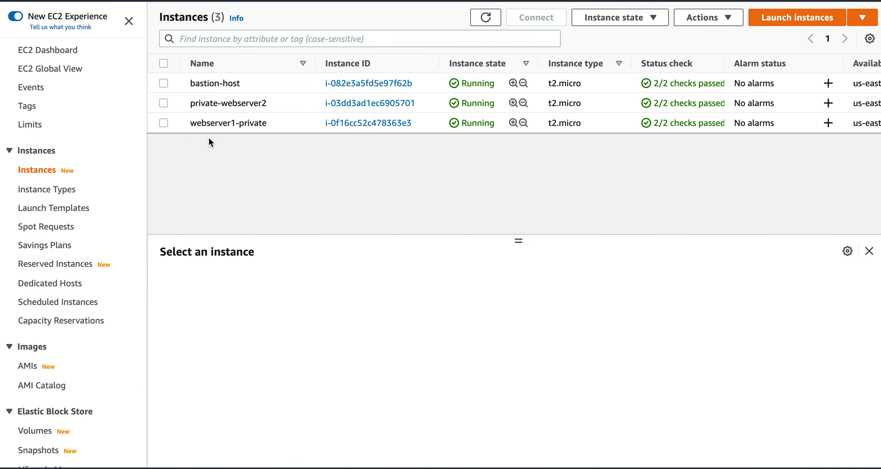
{"action": "left_click", "coordinate": [163, 123]}
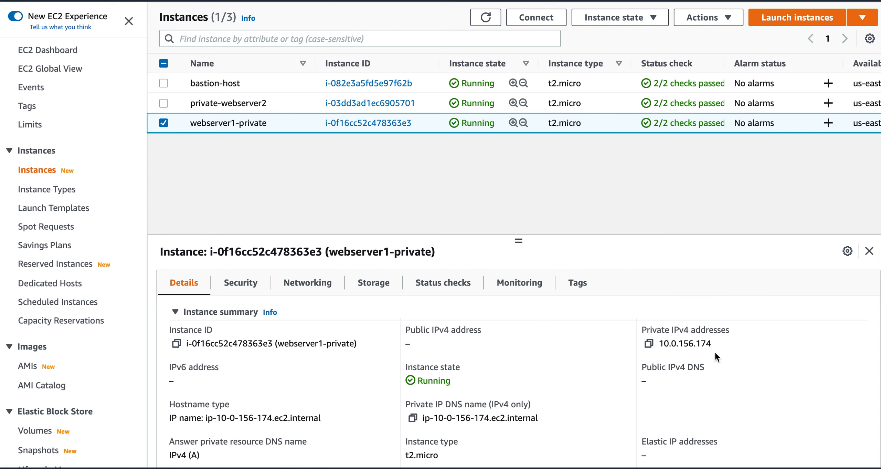
{"action": "left_click", "coordinate": [649, 343]}
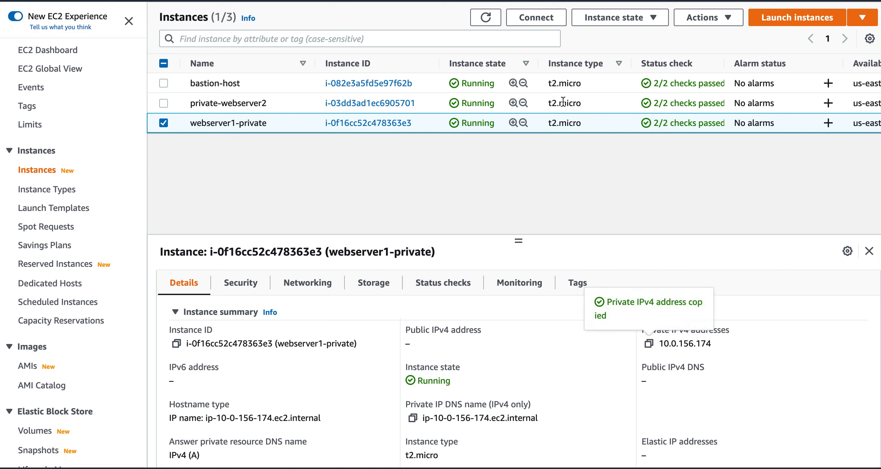
{"action": "left_click", "coordinate": [538, 20]}
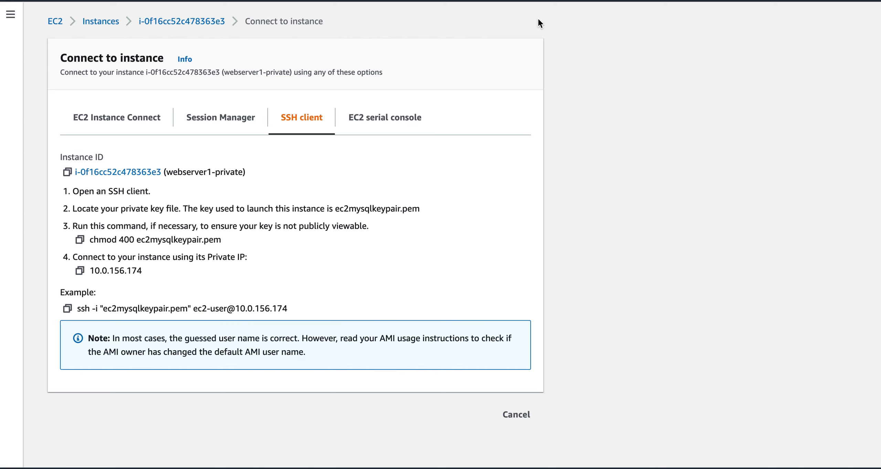
{"action": "left_click", "coordinate": [68, 309]}
{"action": "key", "text": "super+Tab"}
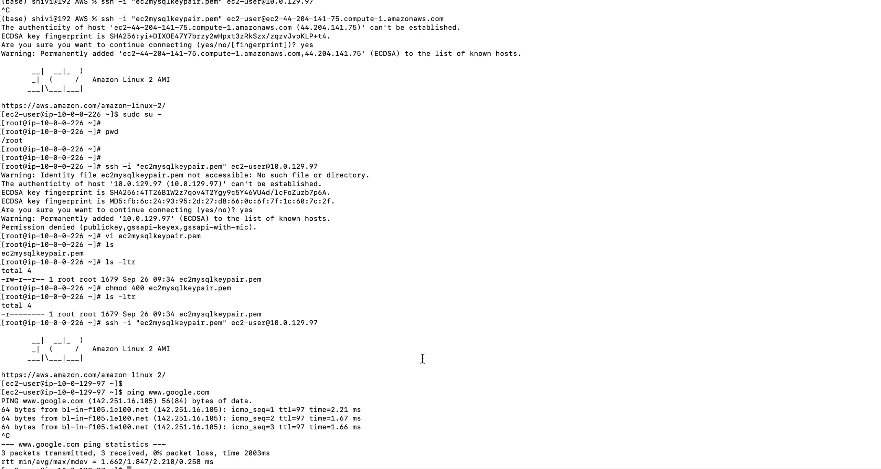
- Exit the SSH session on private-webserver2 to get back to the bastion host's root shell
{"action": "type", "text": "e"}
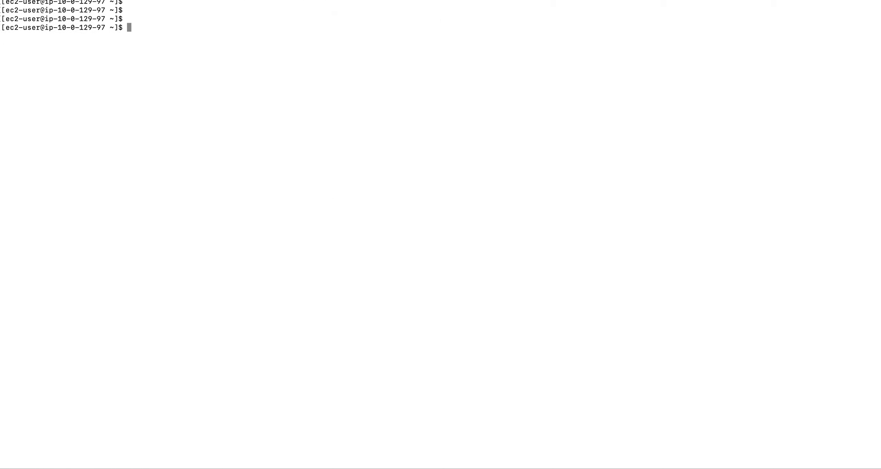
{"action": "type", "text": "exit"}
{"action": "key", "text": "Return"}
{"action": "key", "text": "Return"}
{"action": "key", "text": "Return"}
{"action": "type", "text": "a"}
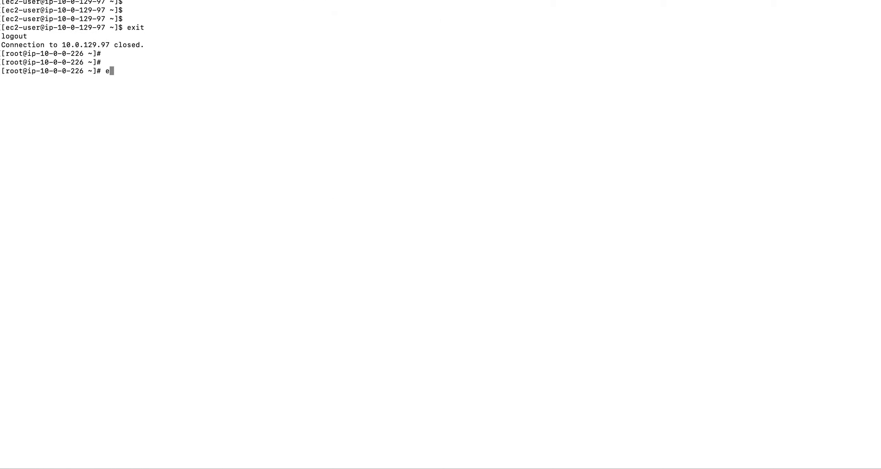
{"action": "key", "text": "BackSpace"}
{"action": "right_click", "coordinate": [380, 133]}
{"action": "left_click", "coordinate": [398, 152]}
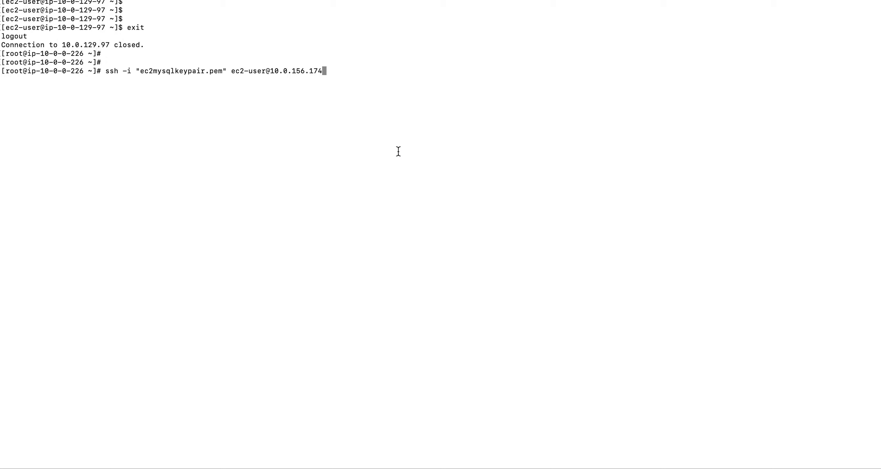
{"action": "key", "text": "Return"}
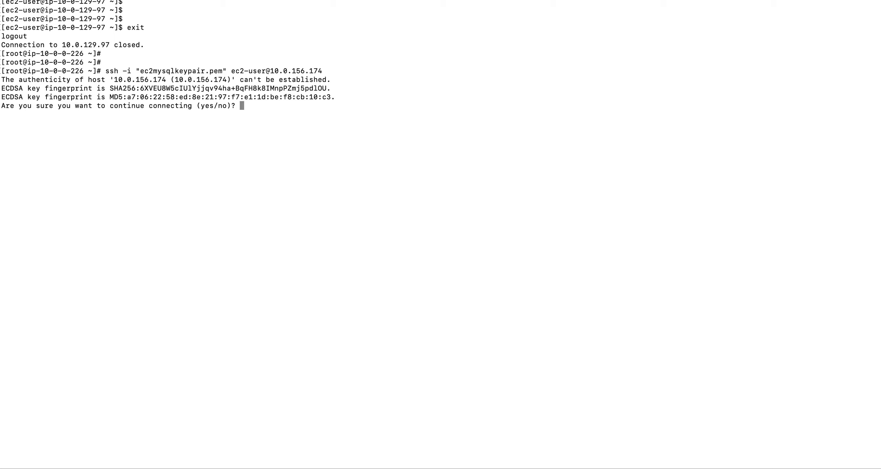
{"action": "type", "text": "yes"}
{"action": "key", "text": "Return"}
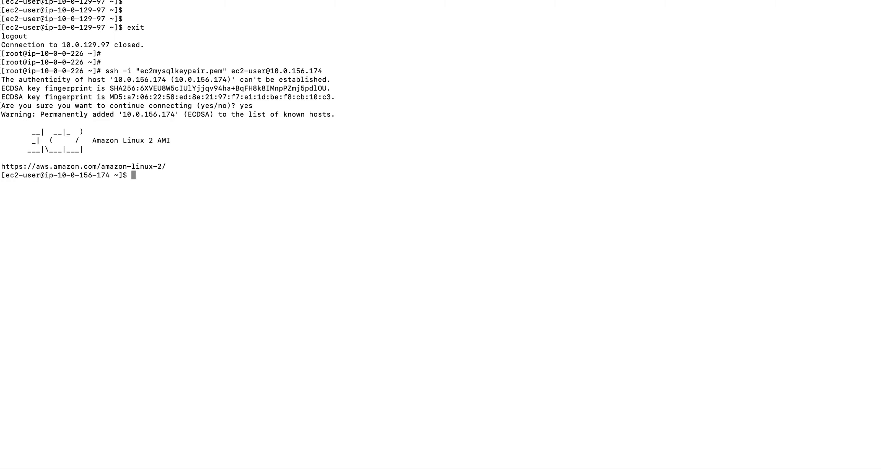
- Exit the webserver1-private session, the bastion host's root shell and the bastion SSH session to return to the local shell
{"action": "type", "text": "exit"}
{"action": "key", "text": "Return"}
{"action": "type", "text": "e"}
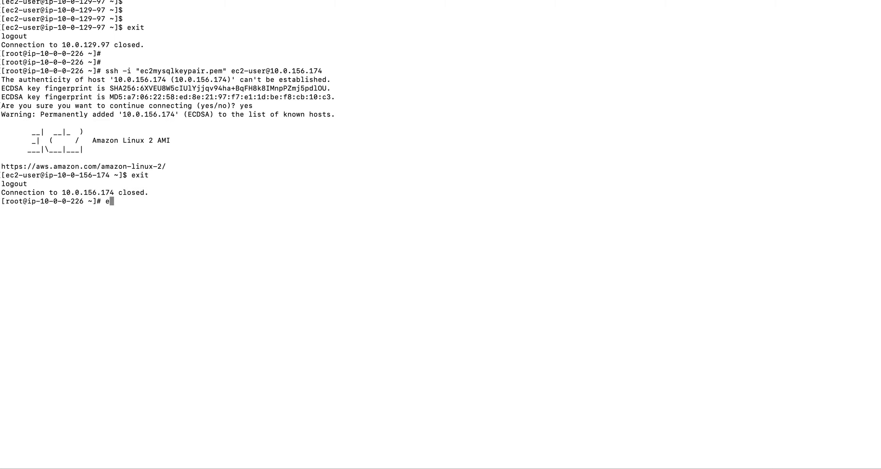
{"action": "type", "text": "xit"}
{"action": "key", "text": "Return"}
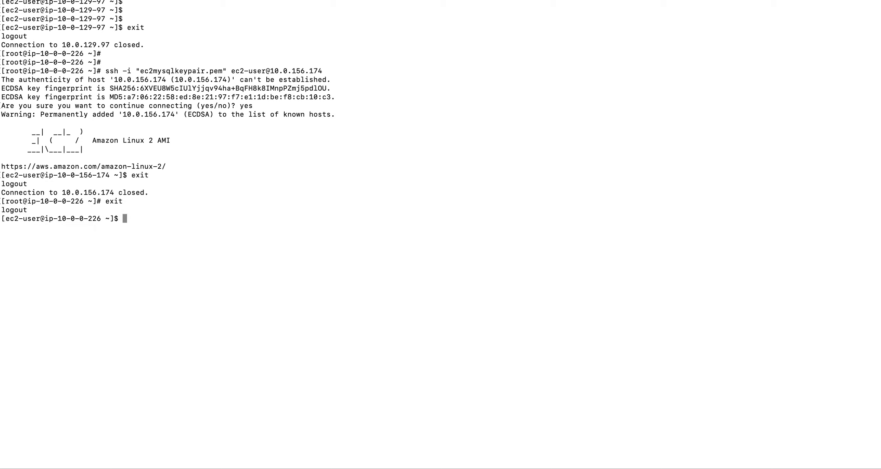
{"action": "key", "text": "Return"}
{"action": "key", "text": "Return"}
{"action": "type", "text": "exit"}
{"action": "key", "text": "Return"}
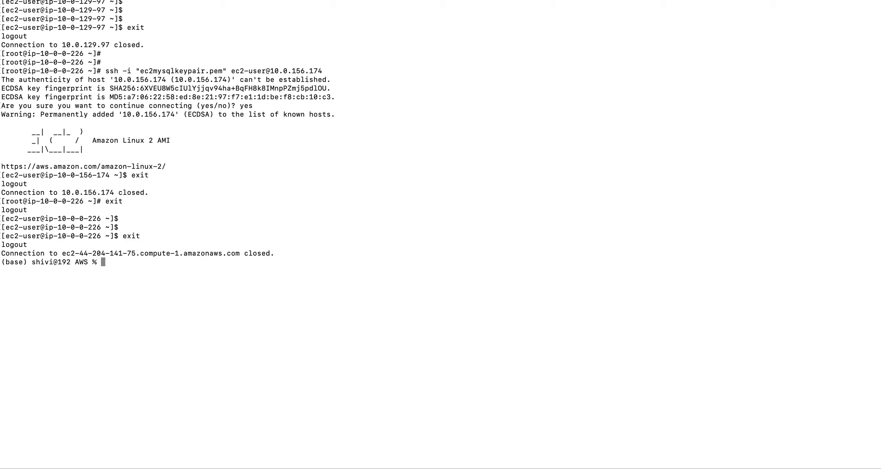
- Copy the example SSH command for bastion-host from its EC2 connection instructions in the browser, and return to Terminal
{"action": "key", "text": "super+Tab"}
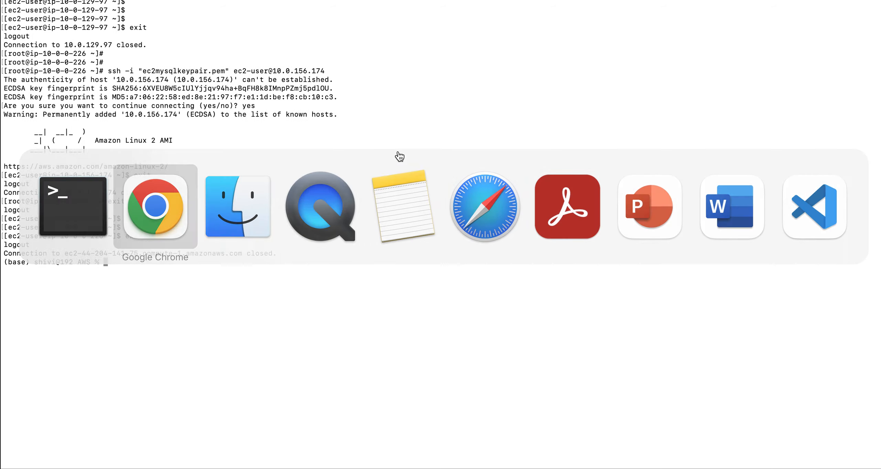
{"action": "left_click", "coordinate": [524, 415]}
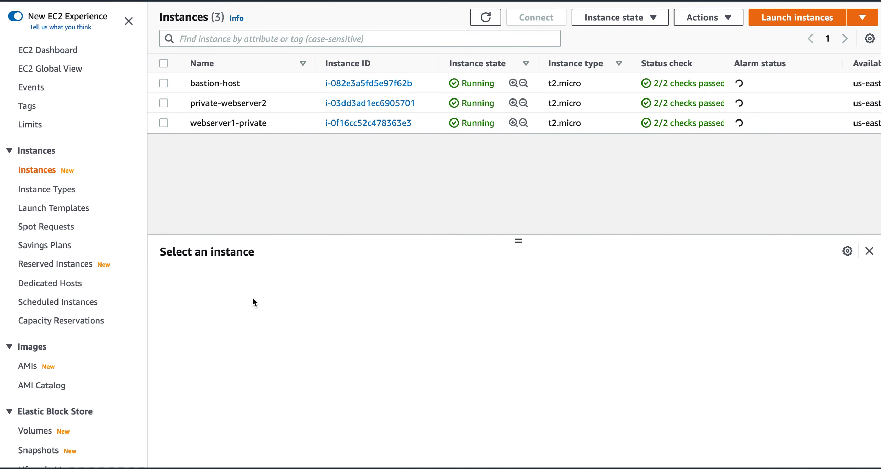
{"action": "left_click", "coordinate": [163, 83]}
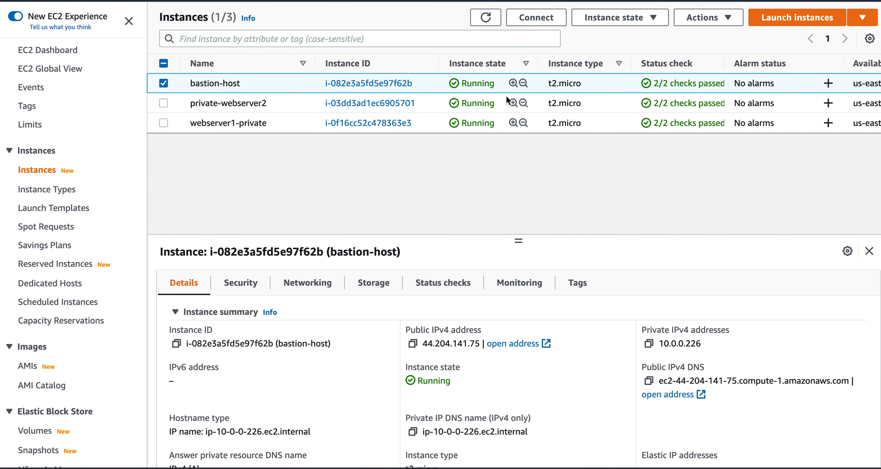
{"action": "left_click", "coordinate": [532, 18]}
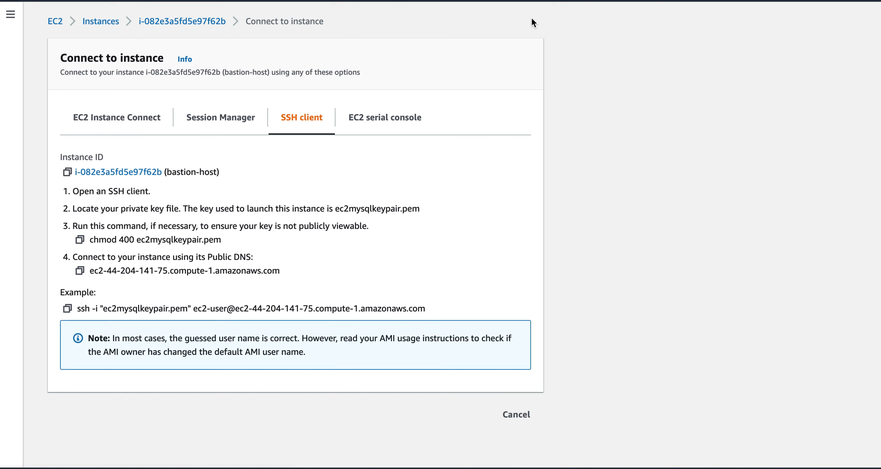
{"action": "left_click", "coordinate": [67, 307]}
{"action": "key", "text": "super+Tab"}
{"action": "right_click", "coordinate": [345, 247]}
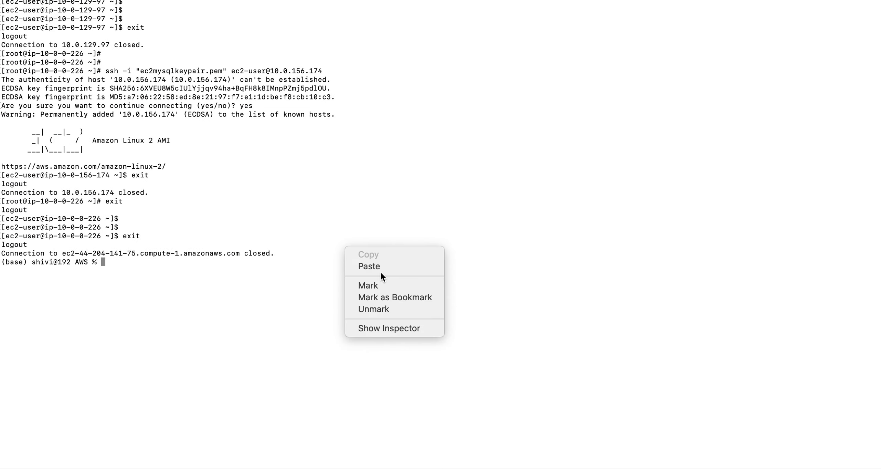
{"action": "left_click", "coordinate": [392, 267]}
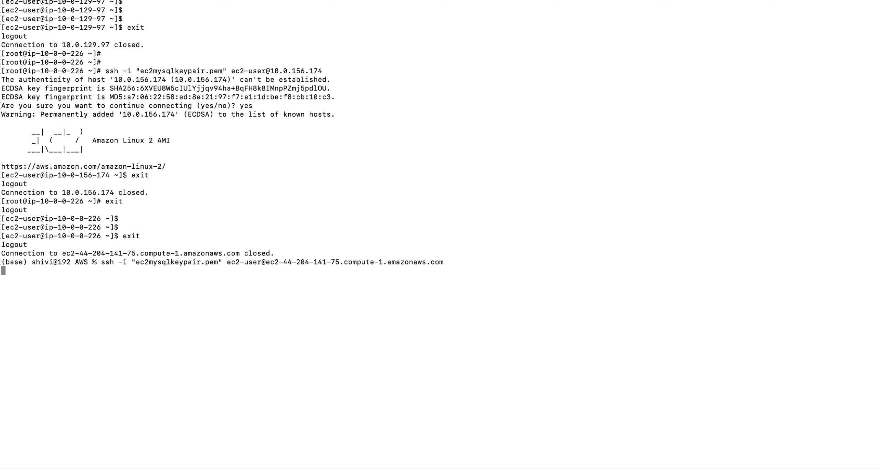
{"action": "type", "text": "clear"}
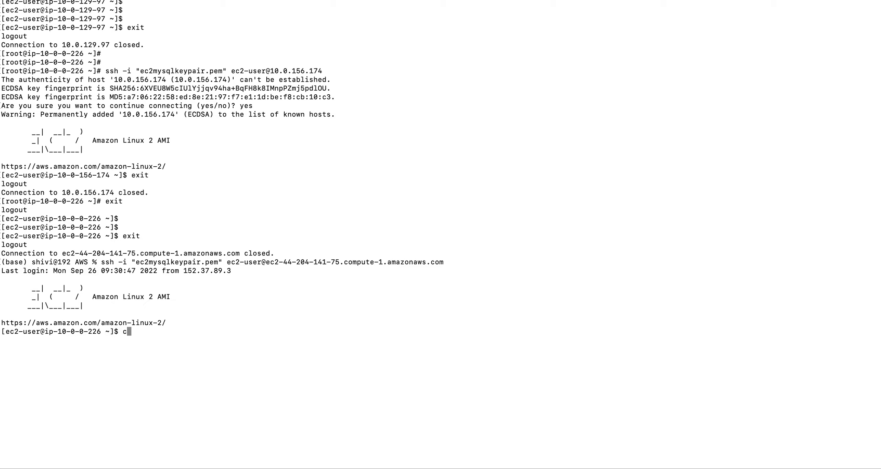
{"action": "key", "text": "Return"}
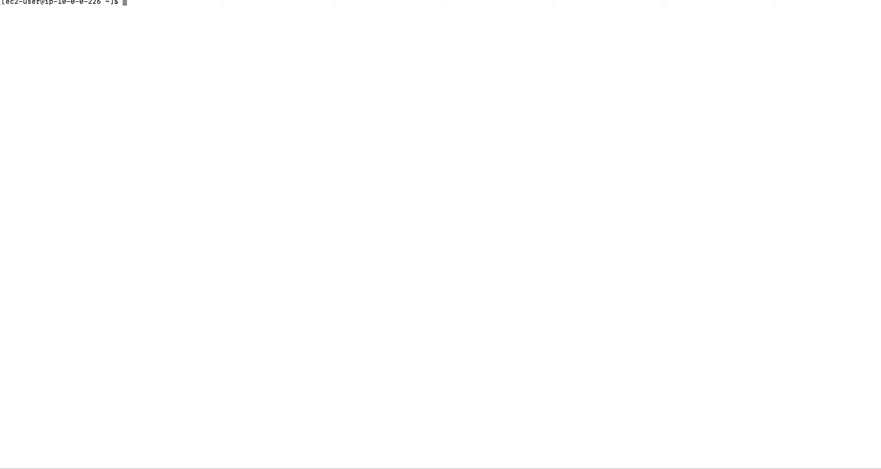
- List the files in ec2-user's home directory on the bastion host with ls
{"action": "key", "text": "Return"}
{"action": "key", "text": "Return"}
{"action": "type", "text": "ls"}
{"action": "key", "text": "Return"}
{"action": "key", "text": "Return"}
{"action": "key", "text": "Return"}
- Copy webserver1-private's example SSH command from its EC2 connection instructions in the browser, and switch back to Terminal
{"action": "key", "text": "super+Tab"}
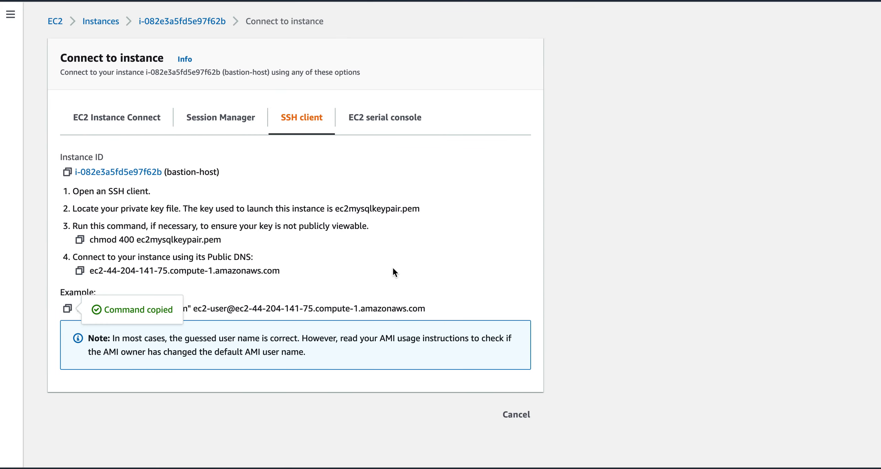
{"action": "left_click", "coordinate": [520, 414]}
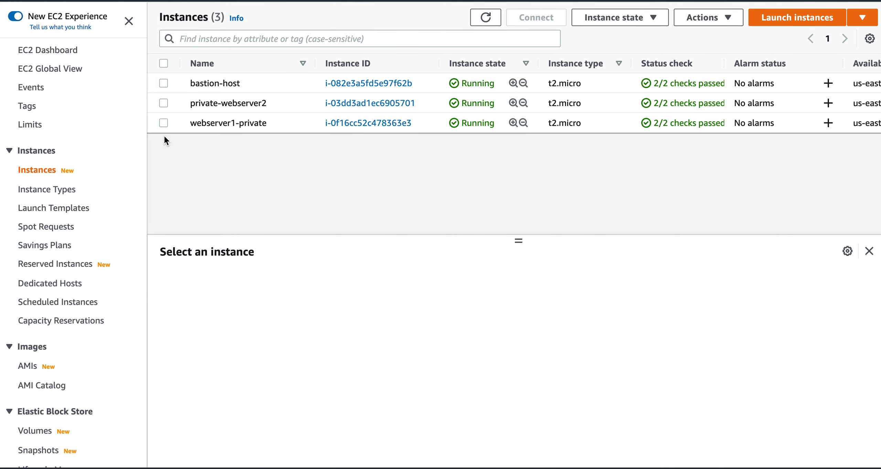
{"action": "left_click", "coordinate": [163, 123]}
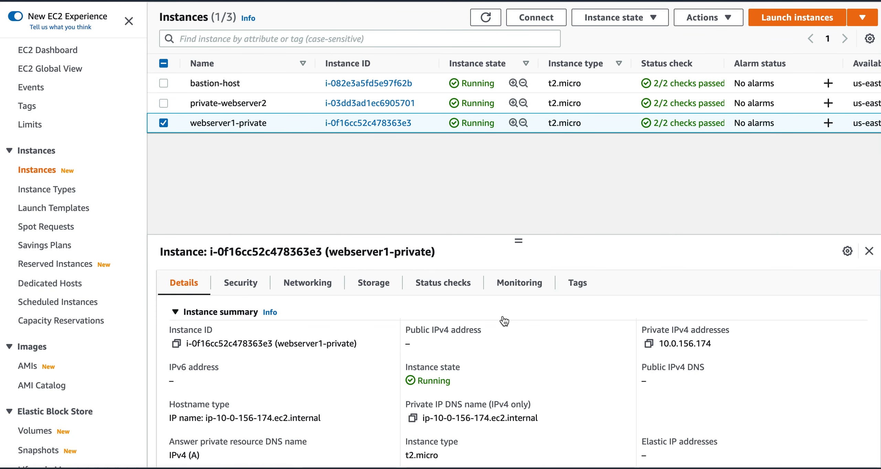
{"action": "left_click", "coordinate": [523, 25]}
{"action": "left_click", "coordinate": [70, 307]}
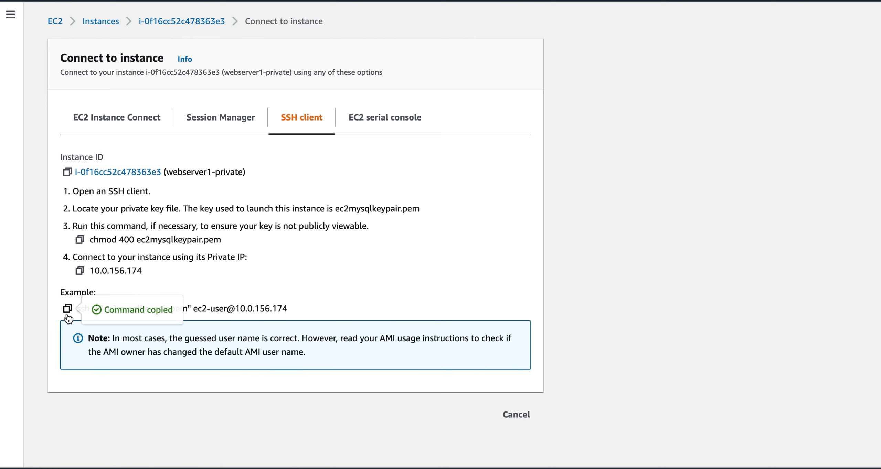
{"action": "key", "text": "super+Tab"}
{"action": "right_click", "coordinate": [387, 282]}
{"action": "left_click", "coordinate": [417, 299]}
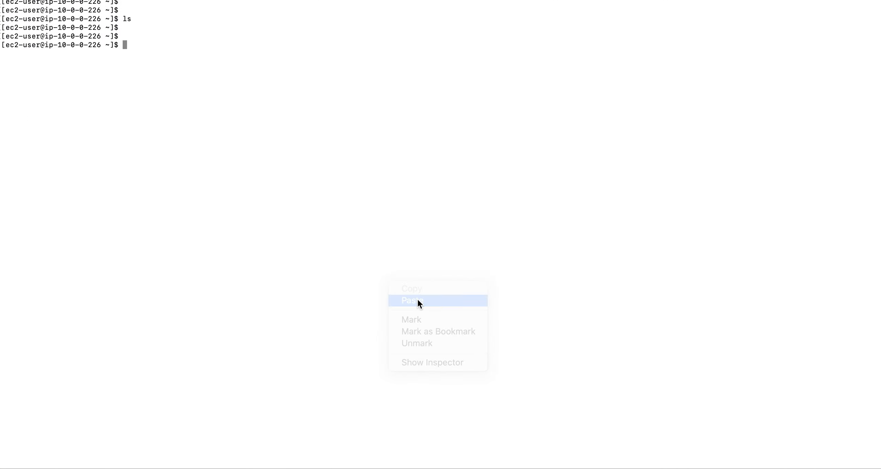
{"action": "key", "text": "Return"}
{"action": "type", "text": "yes"}
{"action": "key", "text": "Return"}
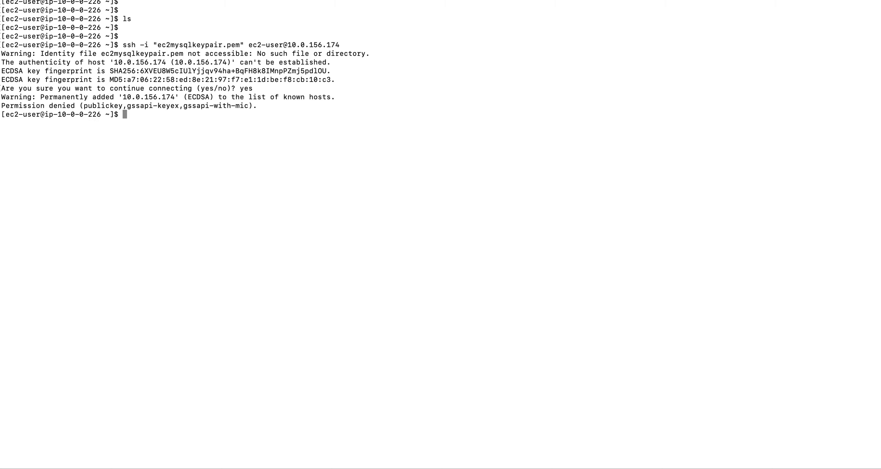
- Restrict the permissions of ec2mysqlkeypair.pem in ec2-user's home directory on the bastion host with chmod 400
{"action": "type", "text": "ssh"}
{"action": "key", "text": "BackSpace"}
{"action": "key", "text": "BackSpace"}
{"action": "key", "text": "BackSpace"}
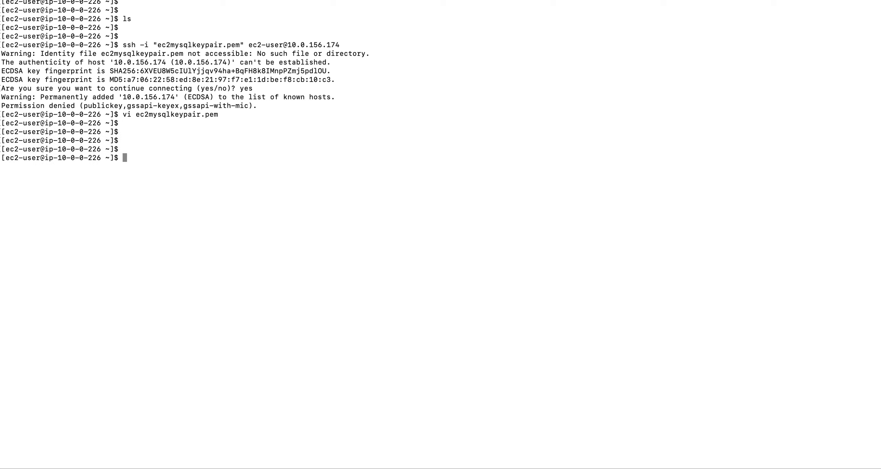
{"action": "type", "text": "chmod 400 ec2mysqlkeypair.pem"}
{"action": "key", "text": "Return"}
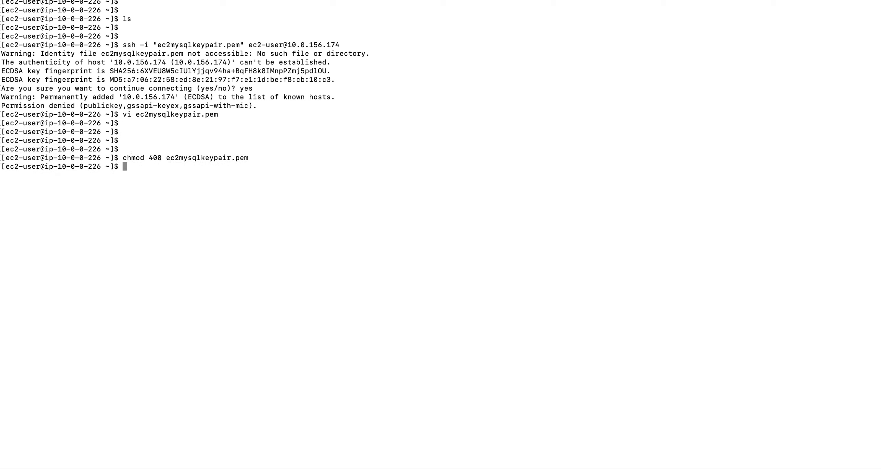
{"action": "key", "text": "Up"}
{"action": "key", "text": "Up"}
{"action": "key", "text": "Up"}
{"action": "key", "text": "Up"}
{"action": "key", "text": "Down"}
{"action": "key", "text": "Return"}
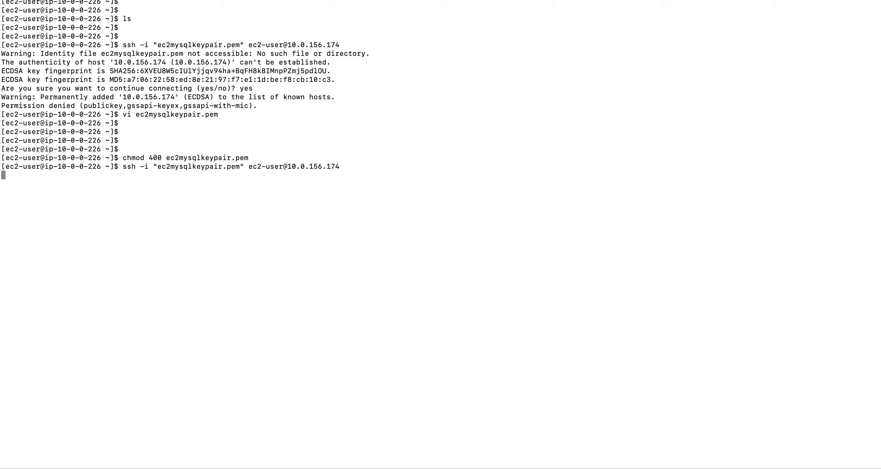
{"action": "key", "text": "Return"}
{"action": "key", "text": "Return"}
- Check the disk usage of webserver1-private with df -h
{"action": "type", "text": "df -h"}
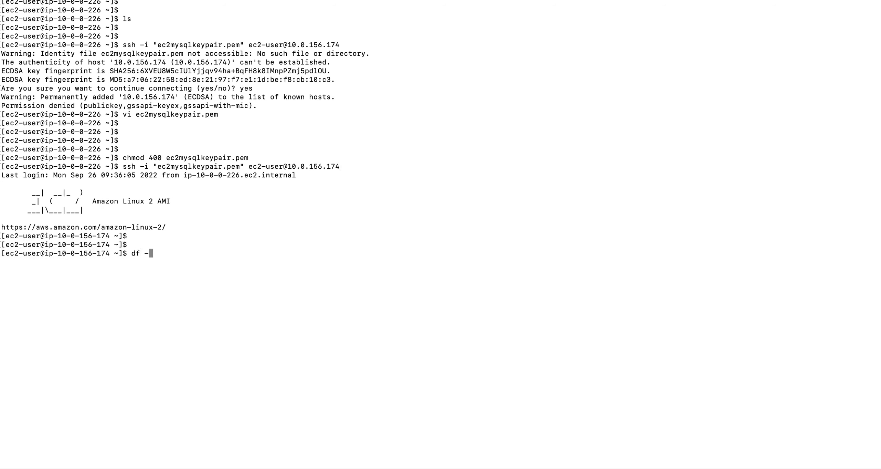
{"action": "key", "text": "Return"}
{"action": "key", "text": "Return"}
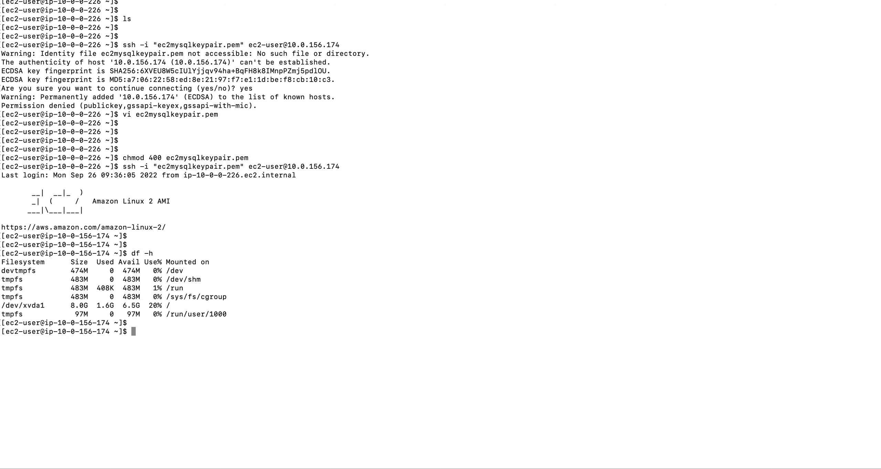
{"action": "type", "text": "ping www.google.com"}
{"action": "key", "text": "Return"}
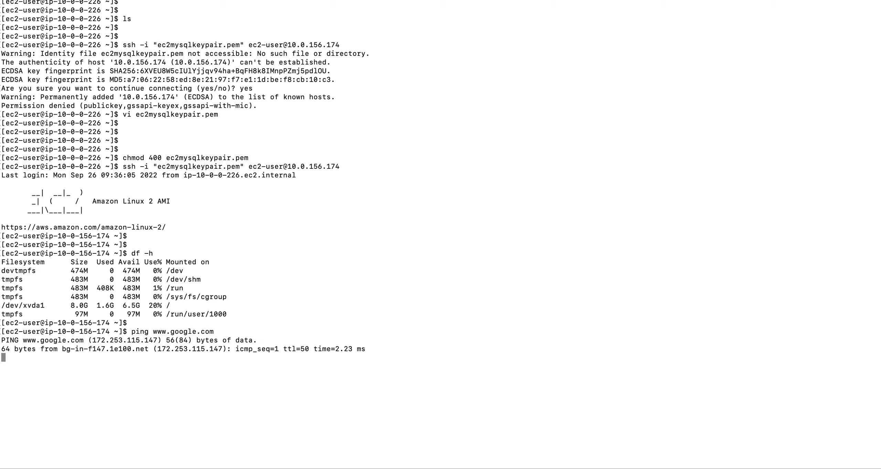
{"action": "key", "text": "ctrl+c"}
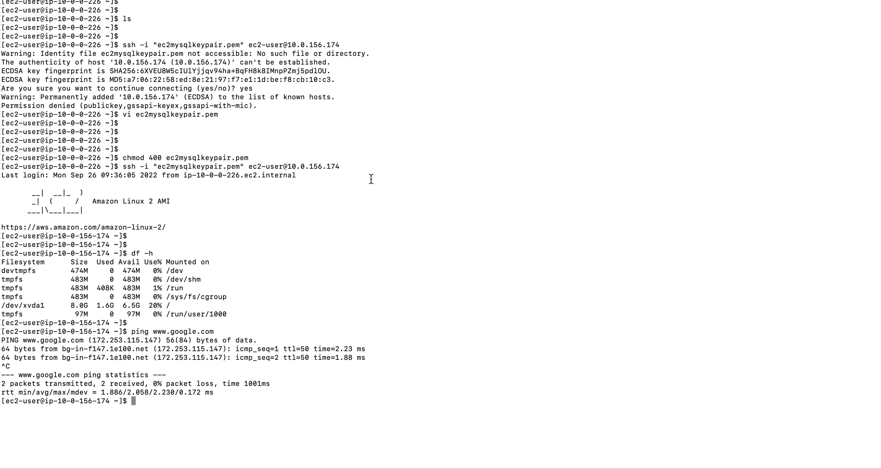
- Switch to the browser and leave webserver1-private's connection instructions
{"action": "key", "text": "super+Tab"}
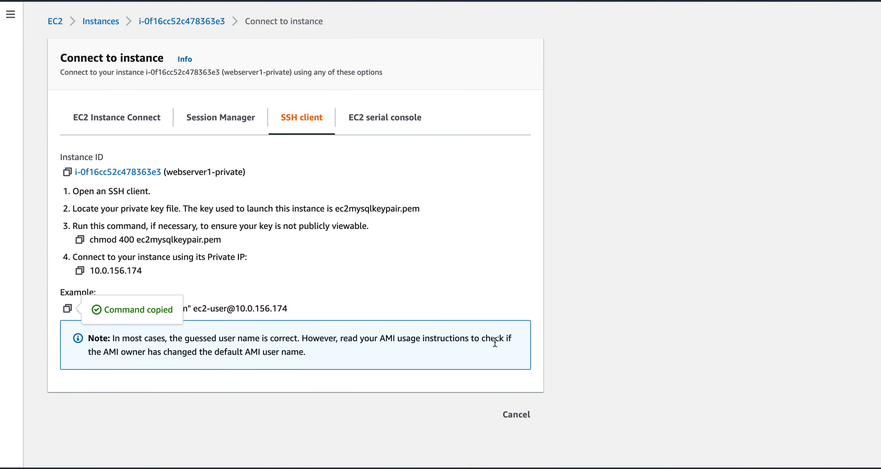
{"action": "left_click", "coordinate": [518, 416]}
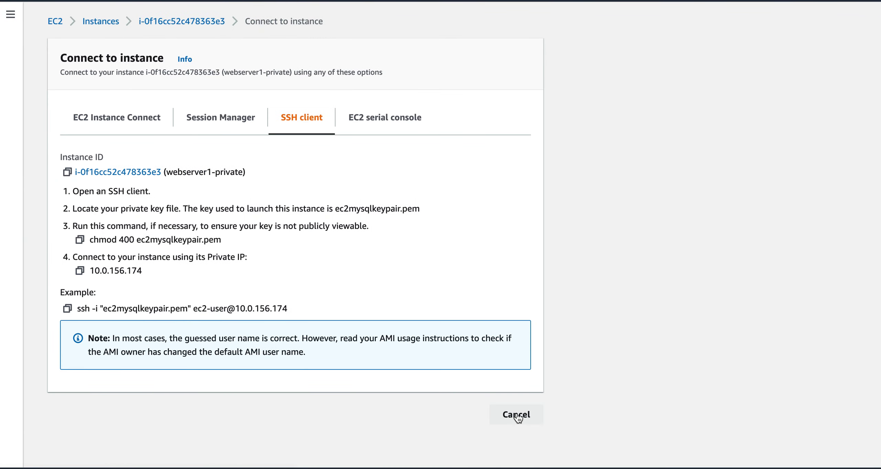